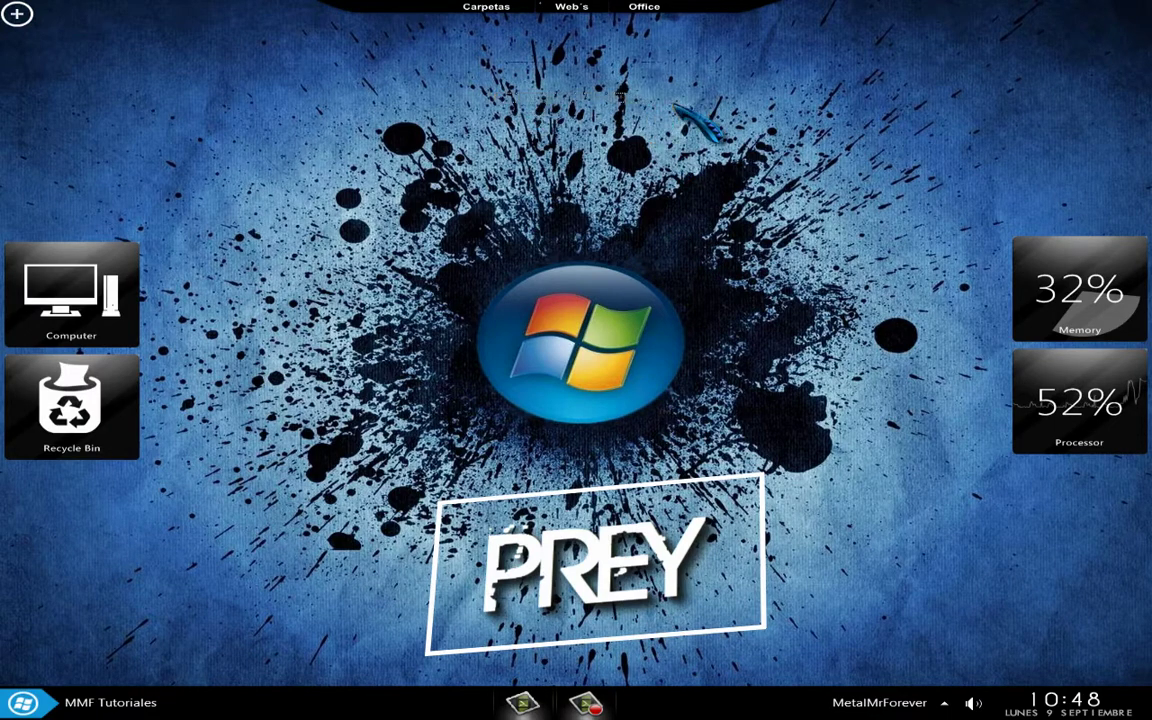
Make a series of drag selections across the on-screen content
left_click_drag(496, 62, 698, 374)
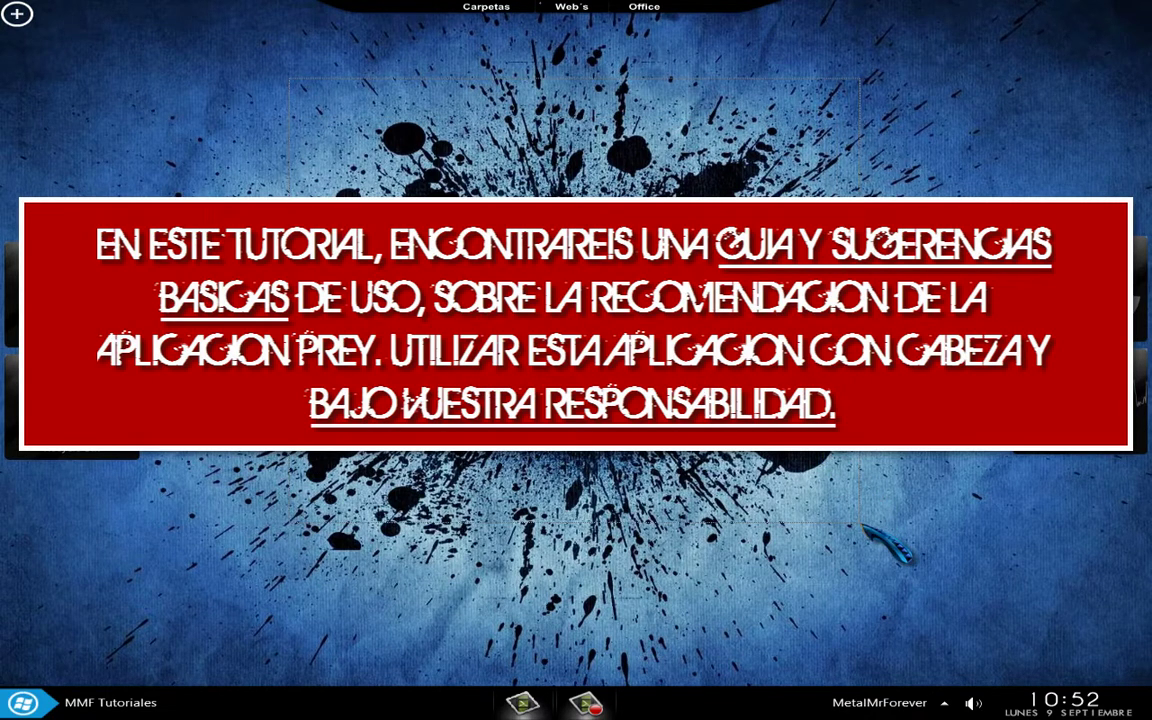
left_click_drag(313, 63, 800, 86)
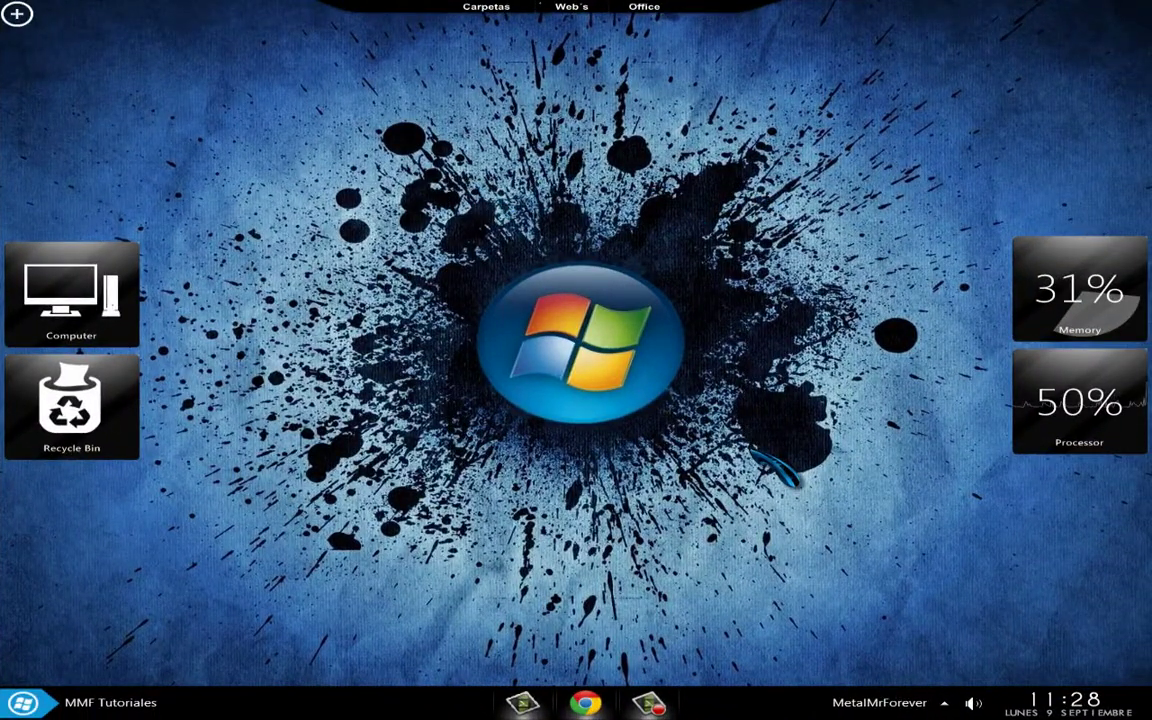
left_click_drag(522, 272, 718, 369)
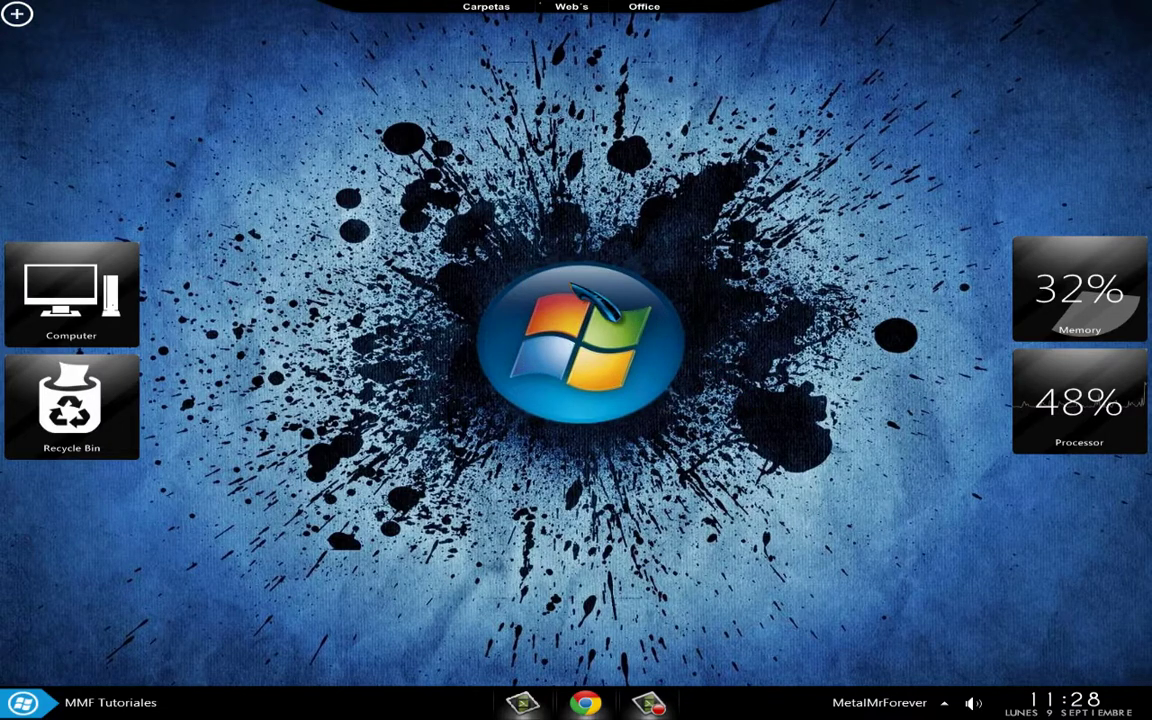
left_click_drag(751, 282, 751, 282)
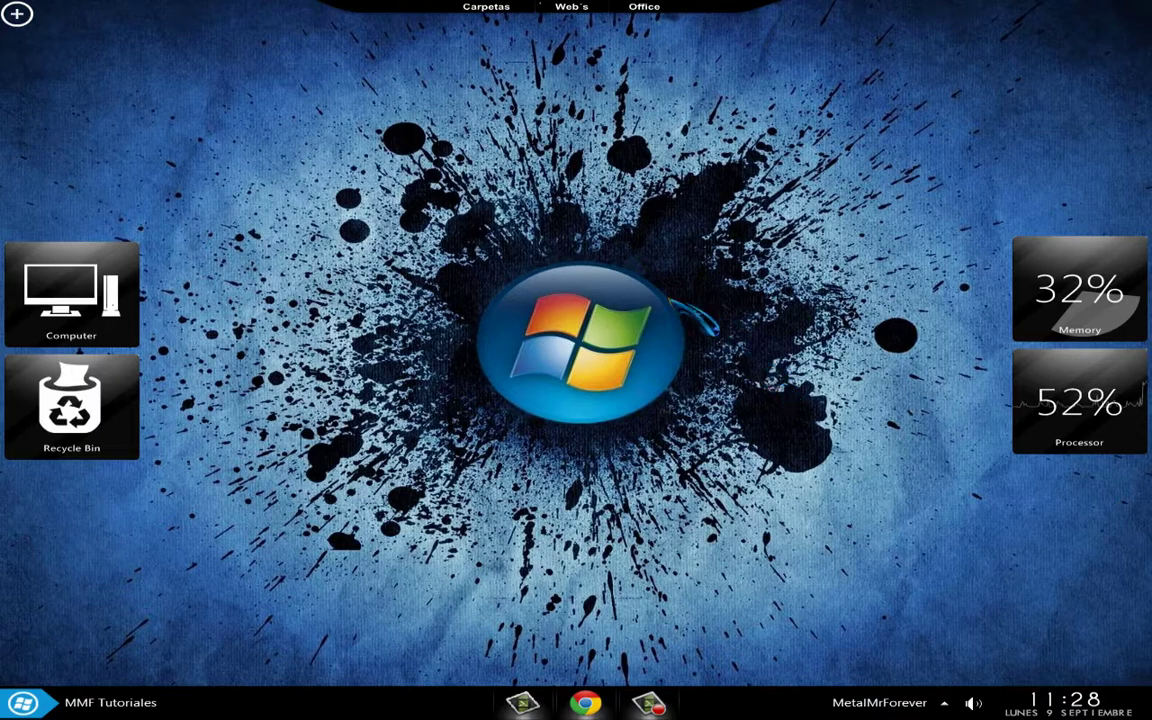
left_click_drag(557, 298, 712, 362)
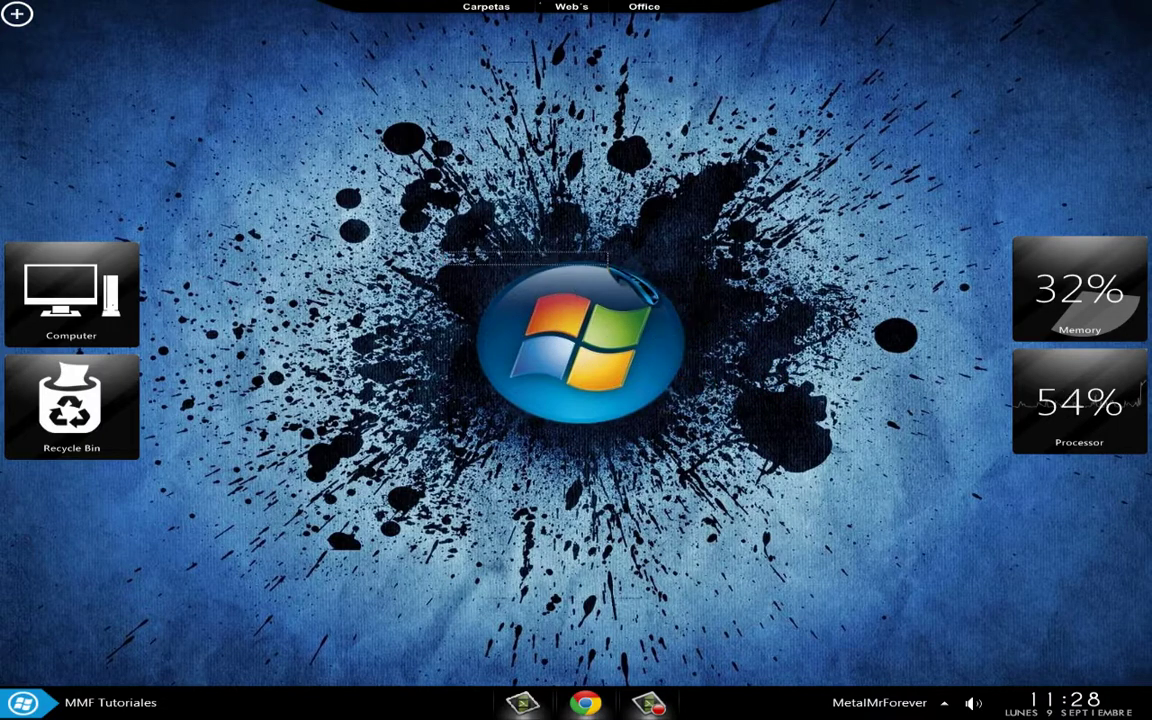
left_click_drag(438, 252, 618, 420)
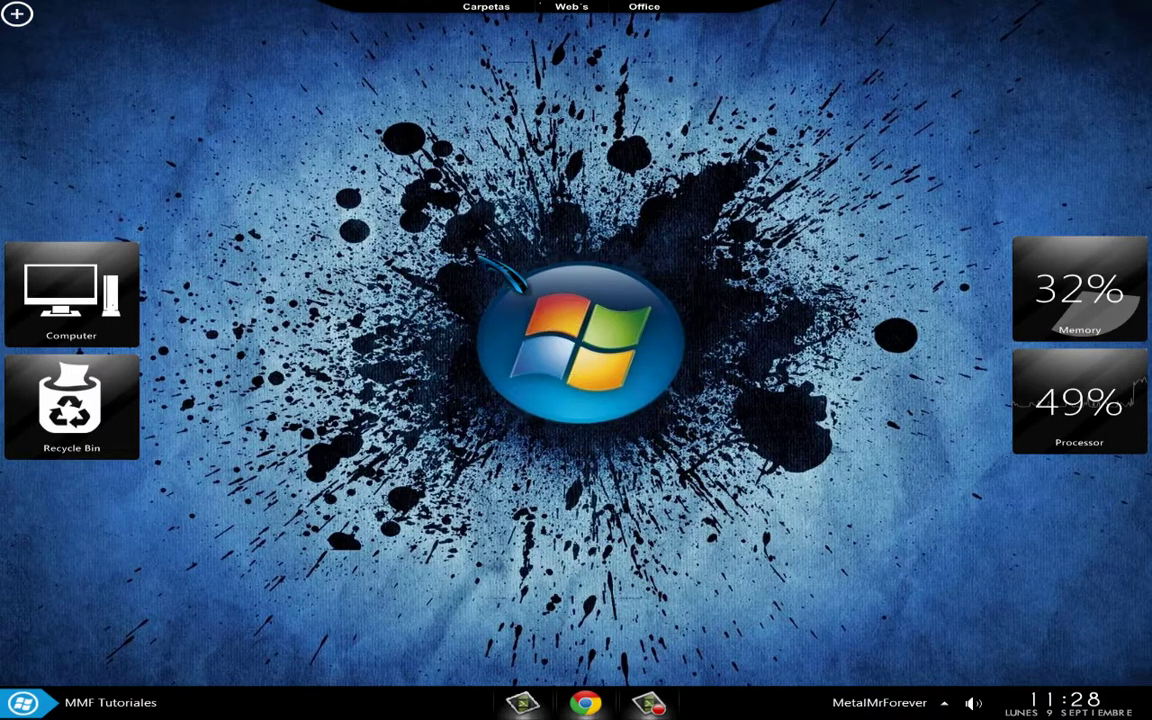
left_click_drag(403, 230, 585, 347)
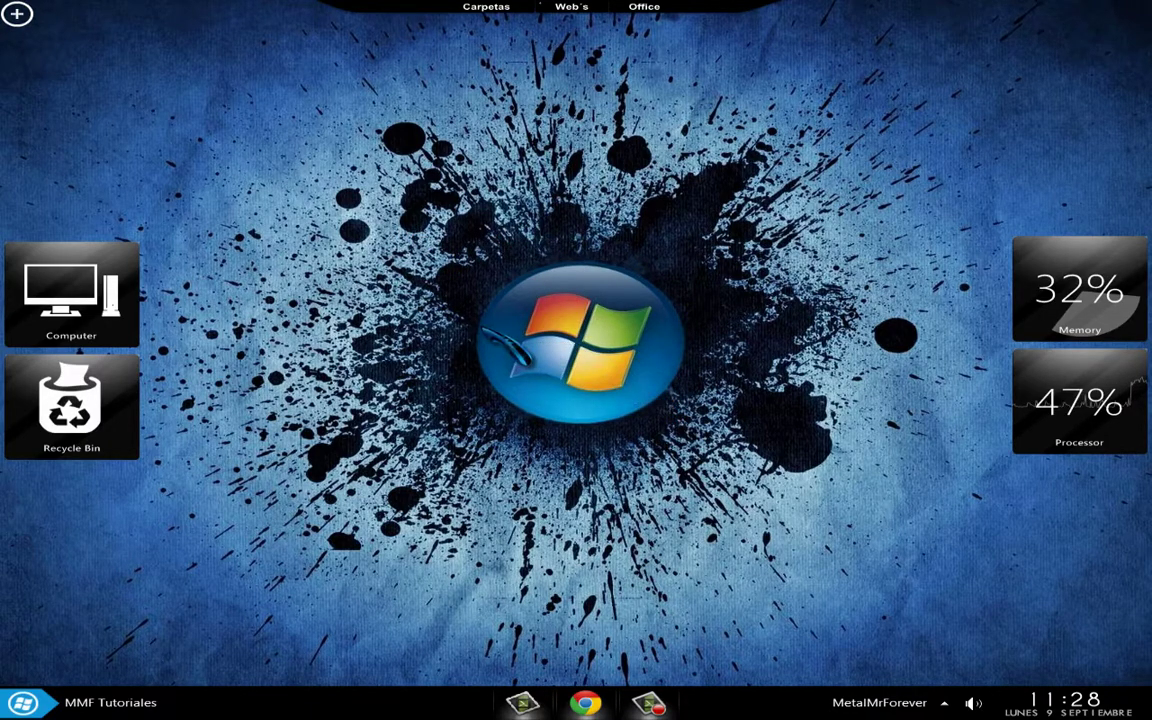
left_click_drag(480, 326, 637, 385)
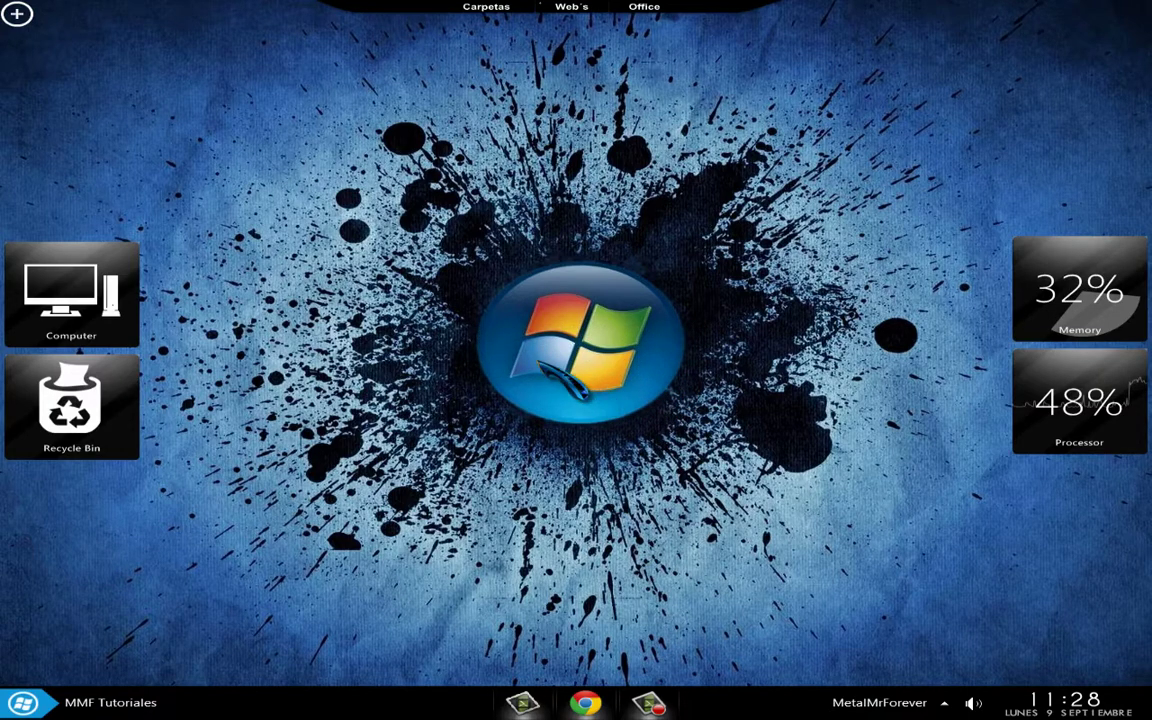
left_click_drag(440, 262, 735, 355)
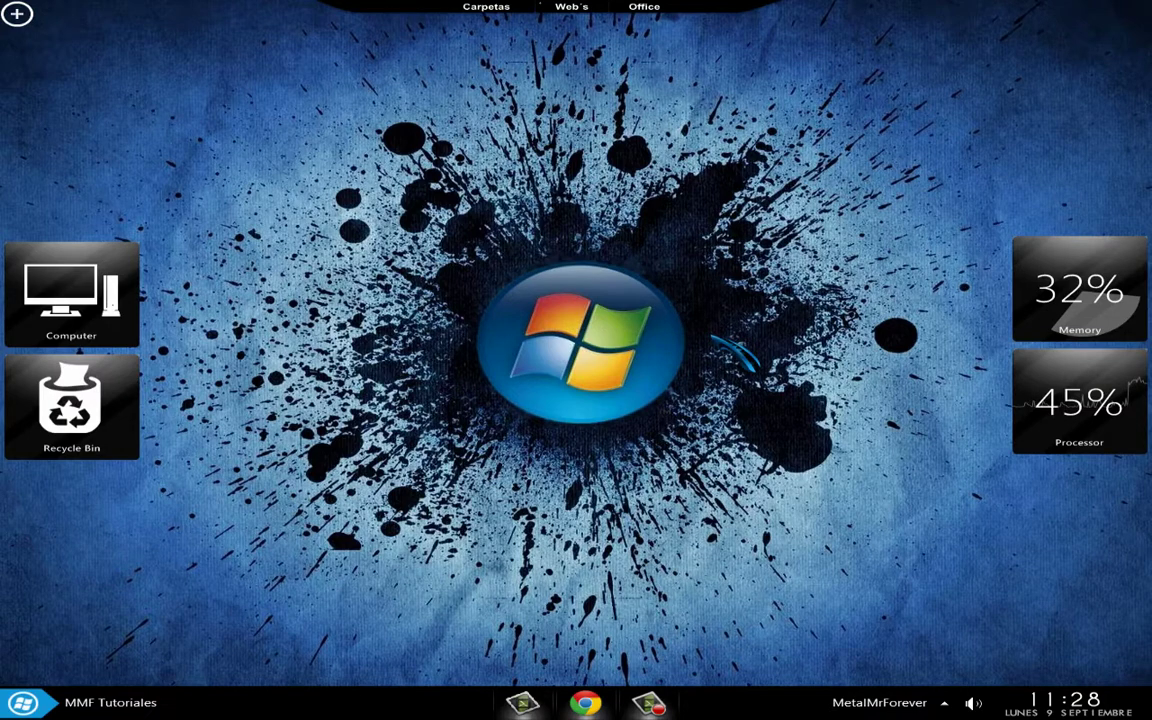
left_click_drag(498, 224, 760, 433)
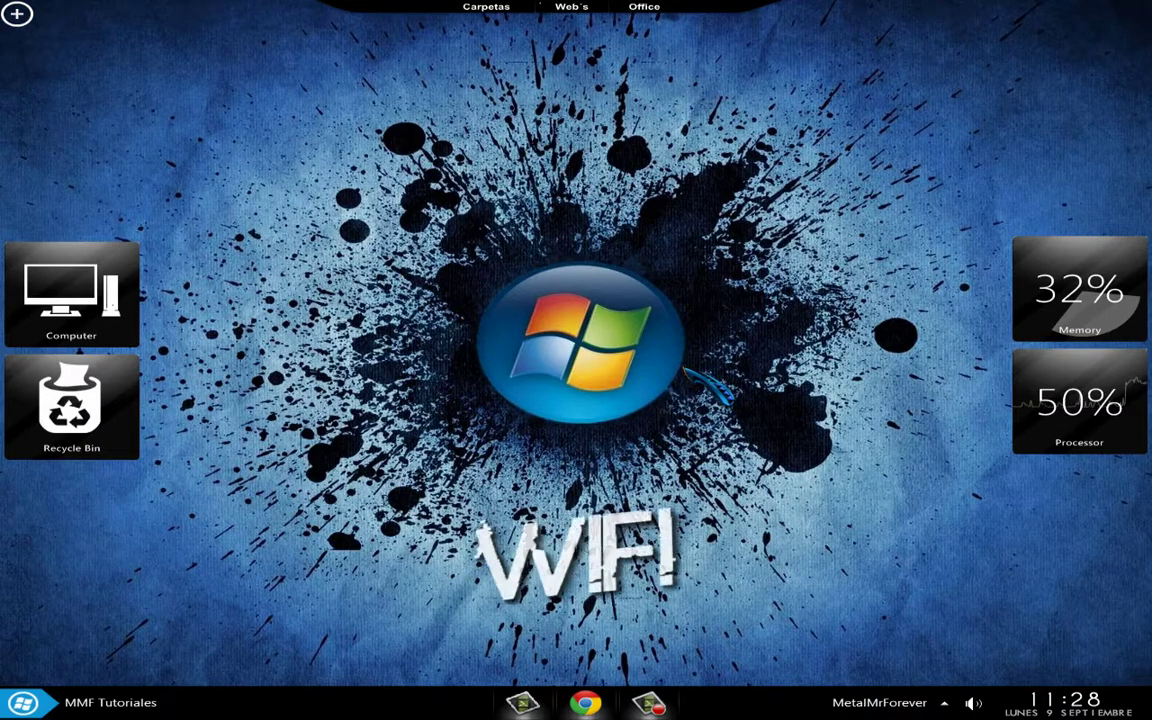
left_click_drag(603, 351, 789, 414)
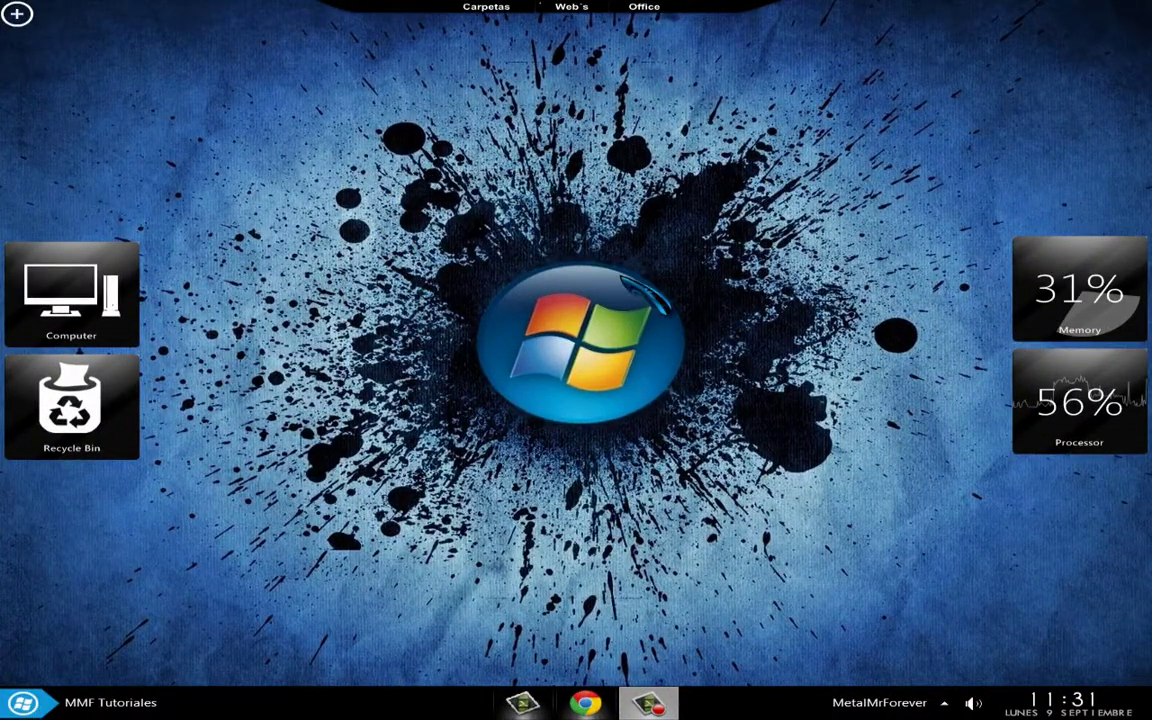
left_click_drag(292, 177, 791, 436)
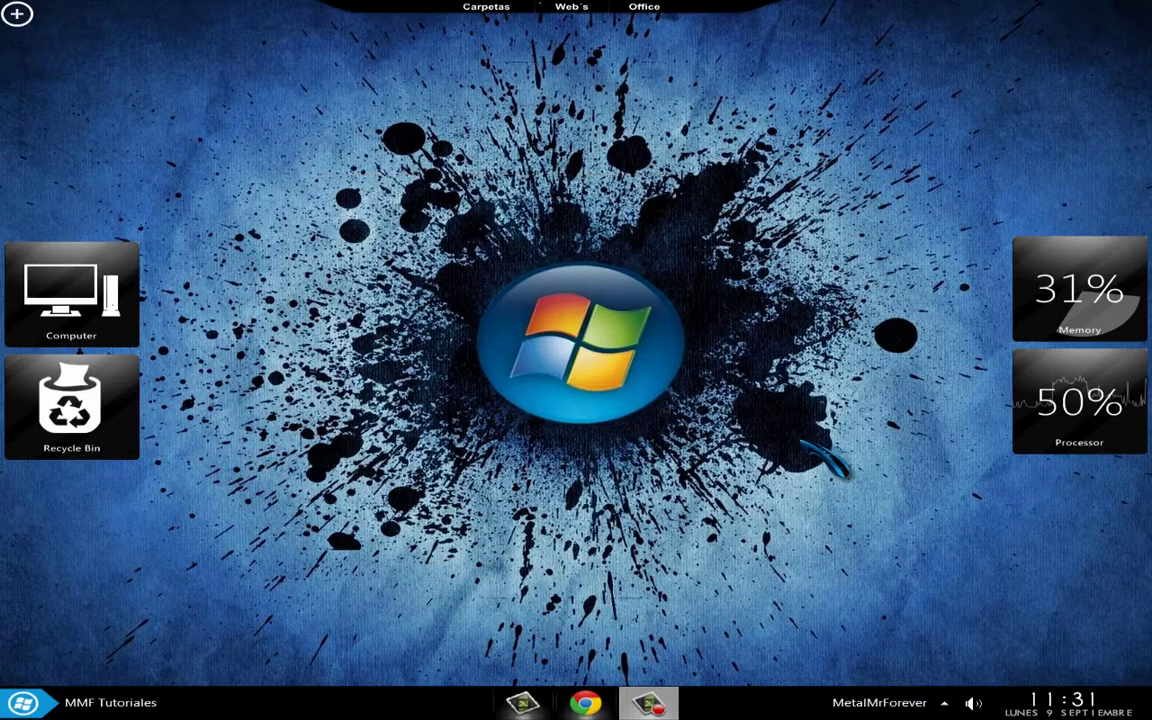
Download the Prey Windows installer from the Prey project page in Chrome
left_click(588, 704)
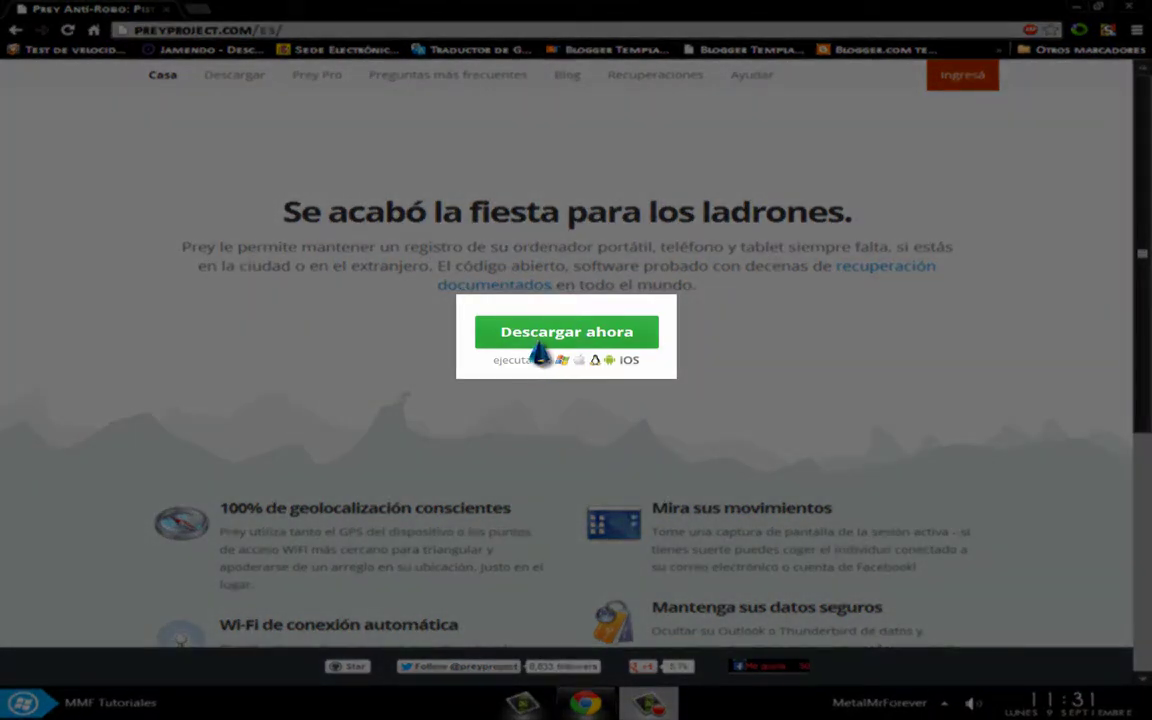
left_click(544, 338)
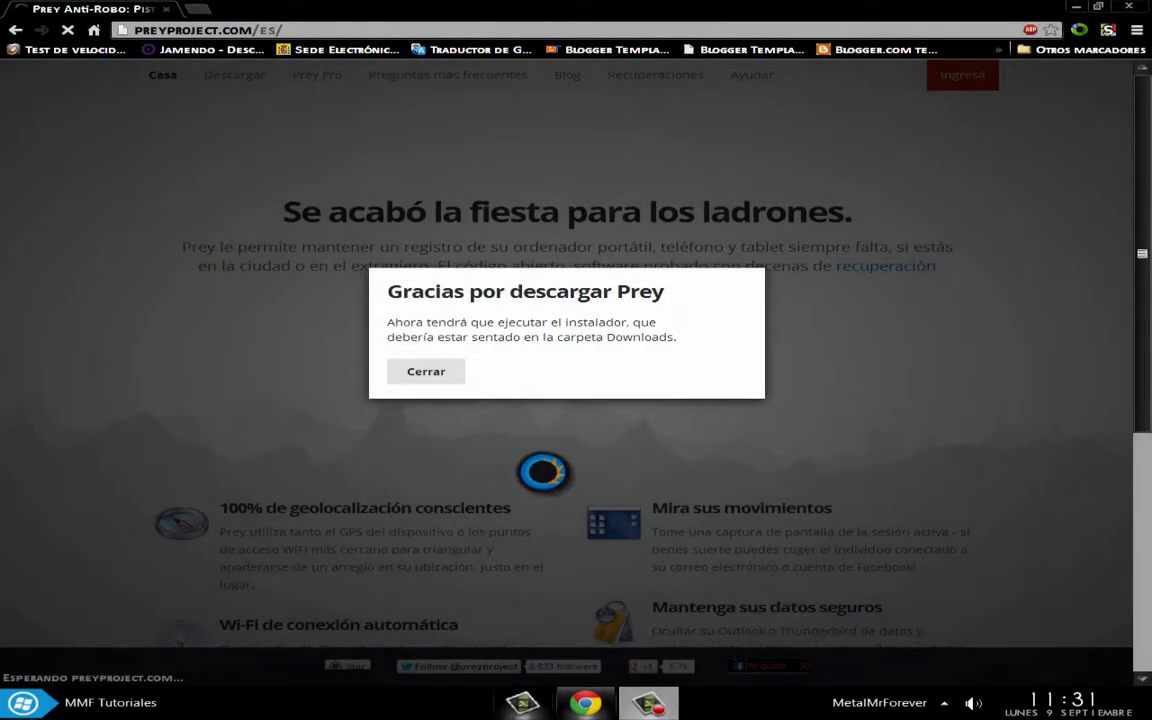
left_click(425, 356)
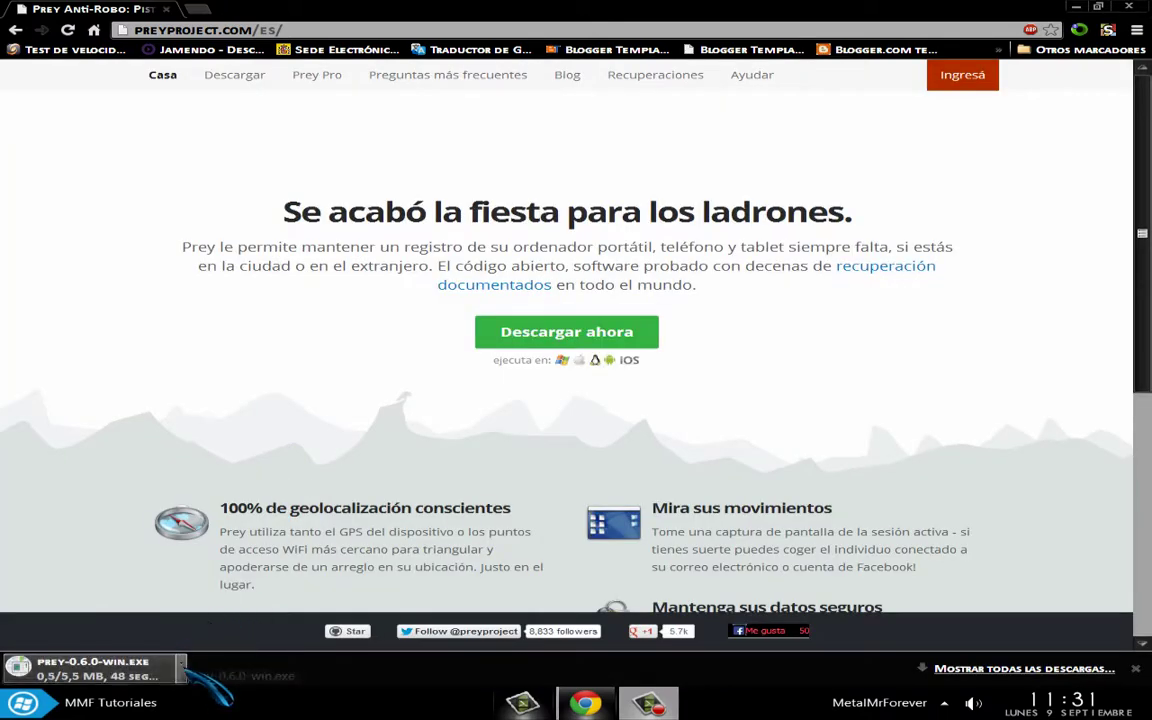
Show the downloaded prey-0.6.0-win.exe installer in its folder
left_click_drag(215, 690, 228, 352)
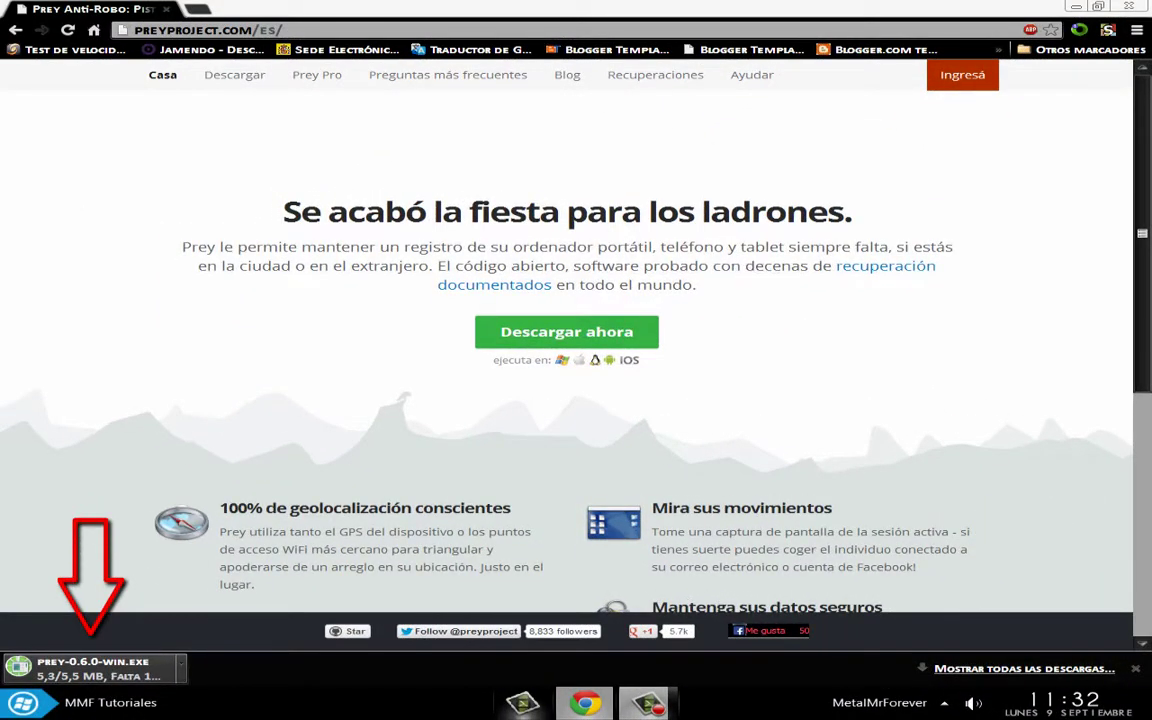
triple_click(567, 211)
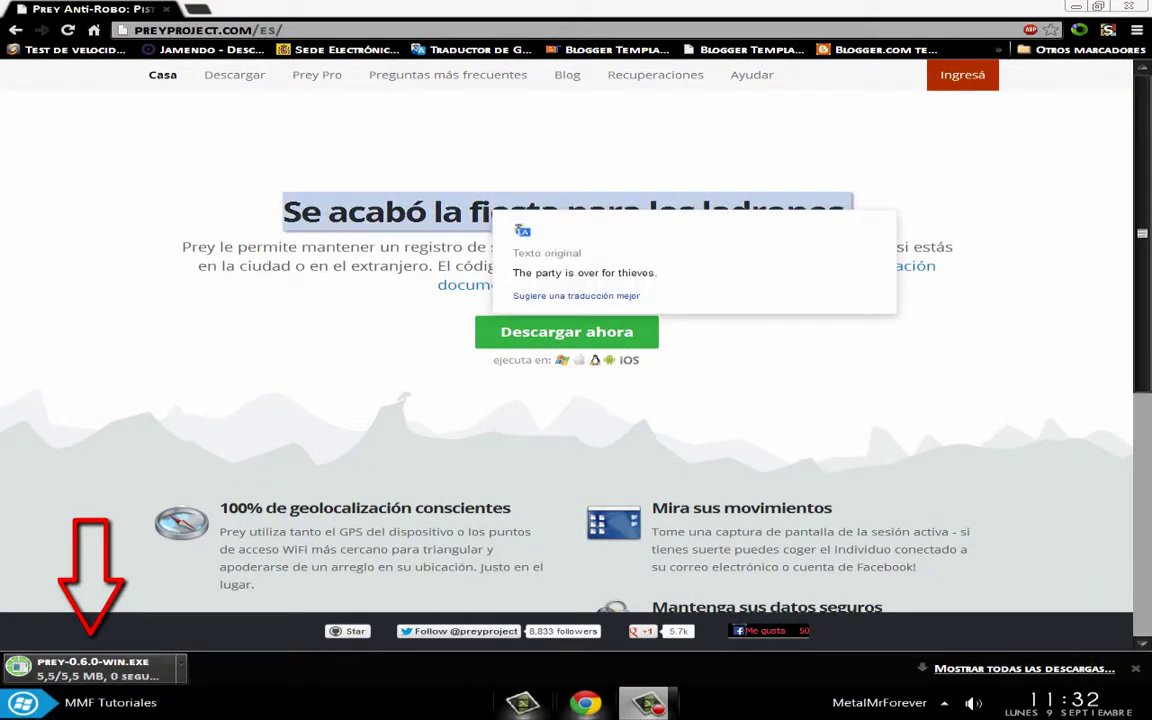
left_click(422, 237)
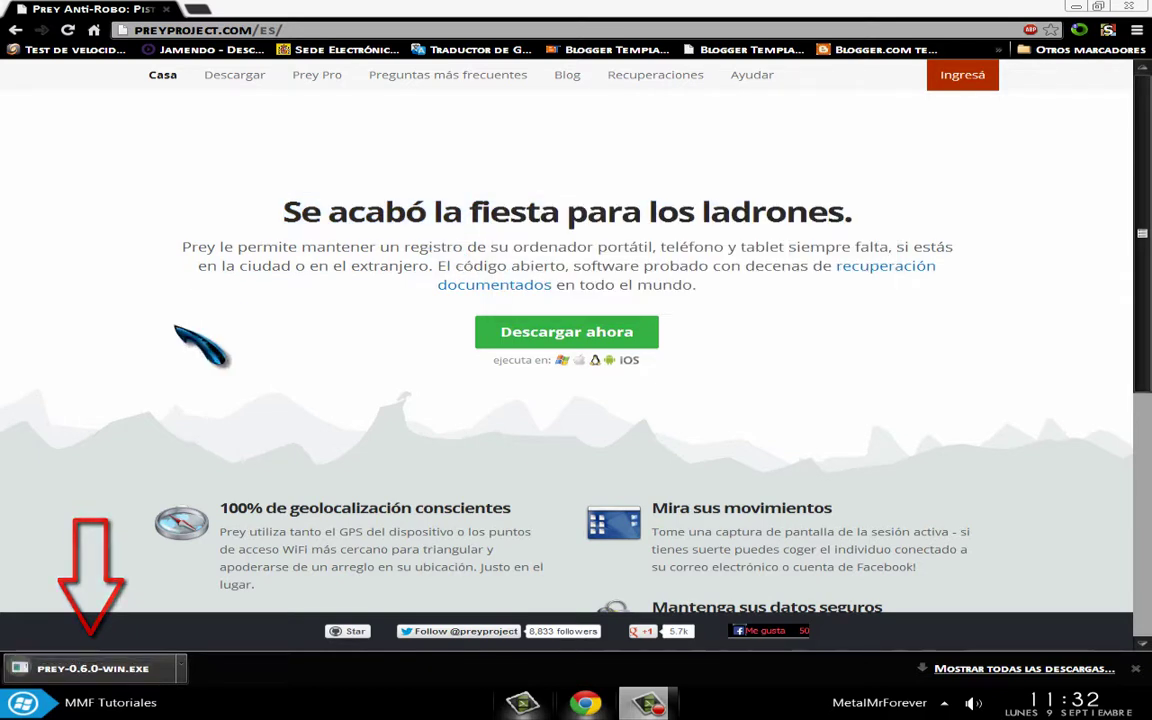
left_click(180, 667)
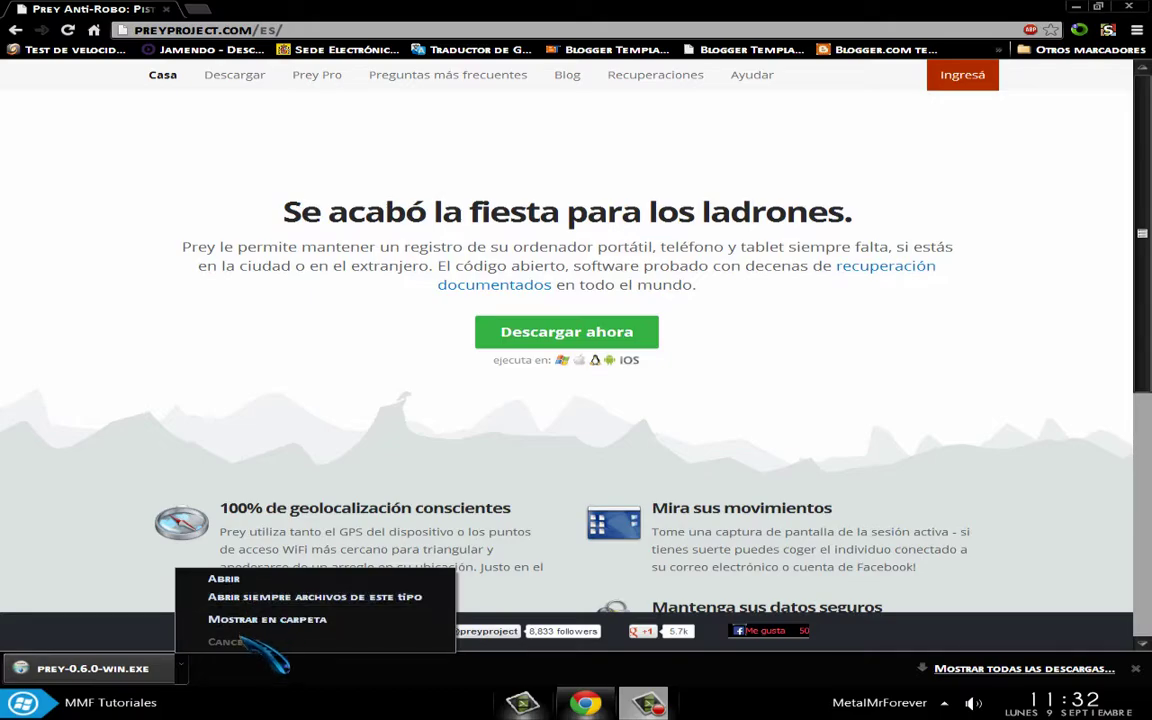
left_click(265, 619)
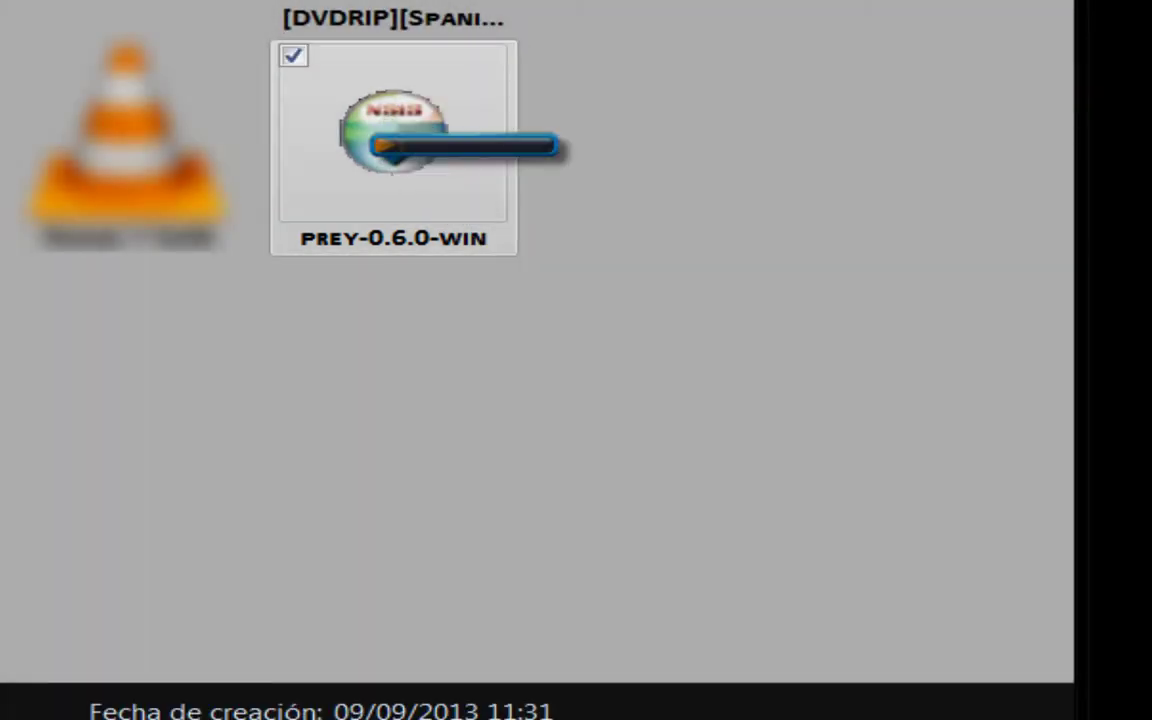
Run prey-0.6.0-win as administrator and install it into C:\Prey without Start Menu shortcuts
right_click(373, 137)
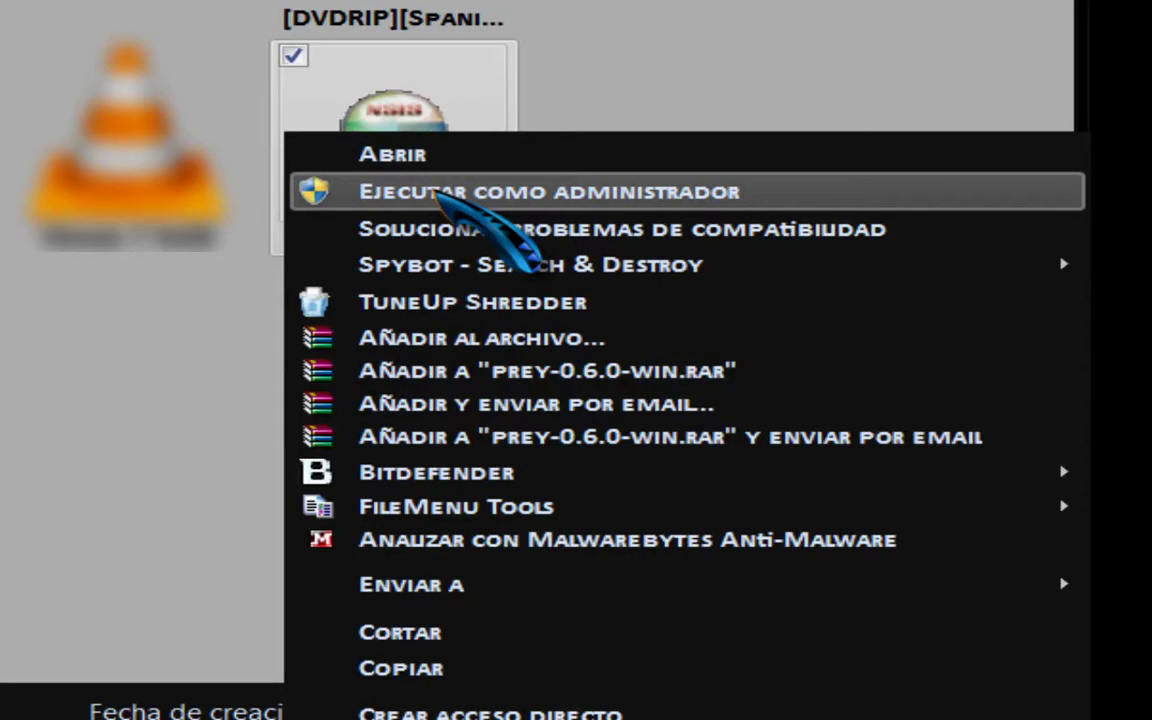
left_click(437, 191)
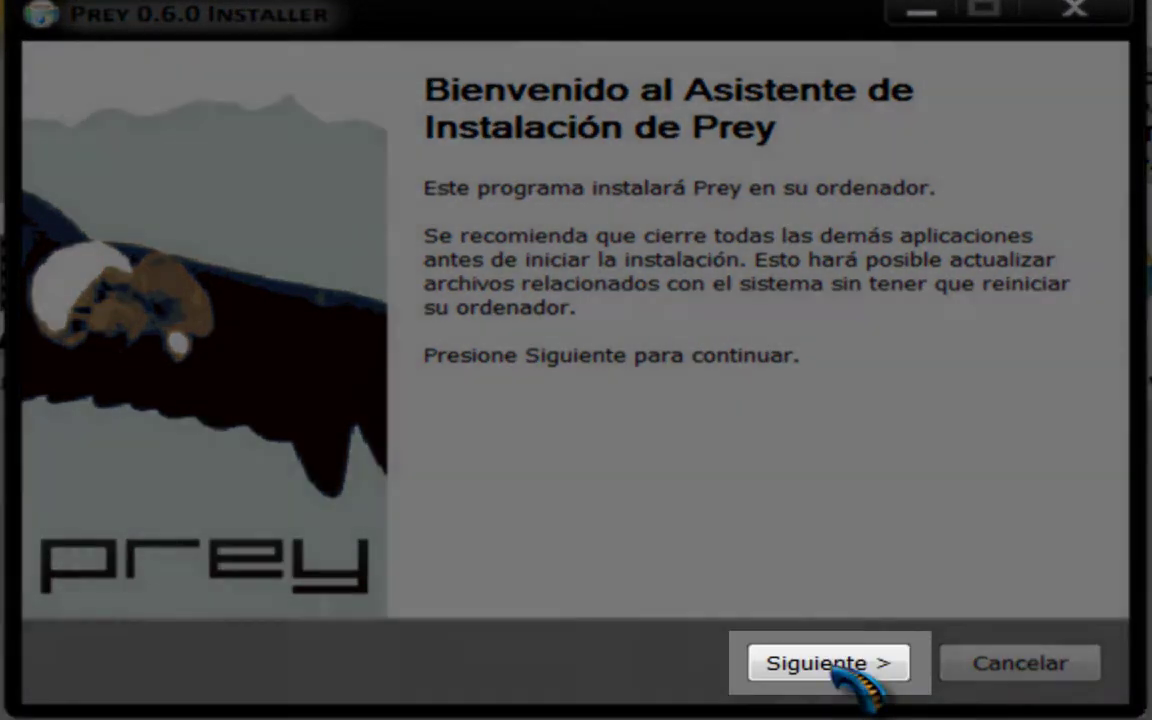
left_click(830, 665)
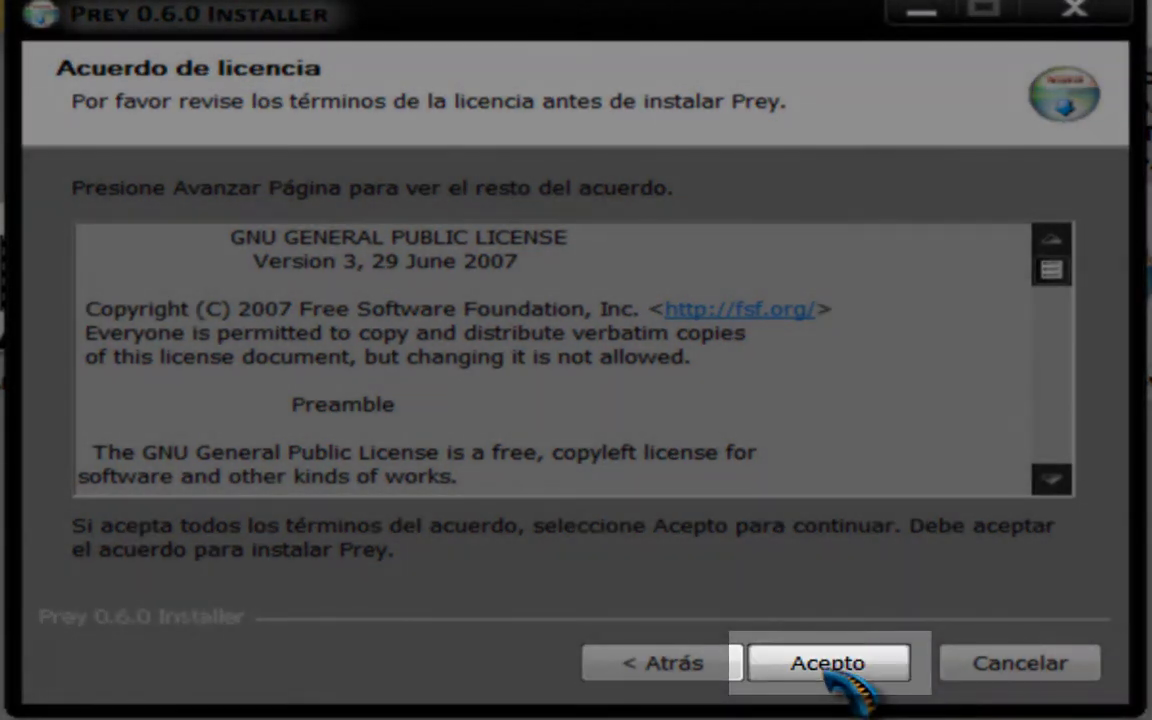
left_click(828, 665)
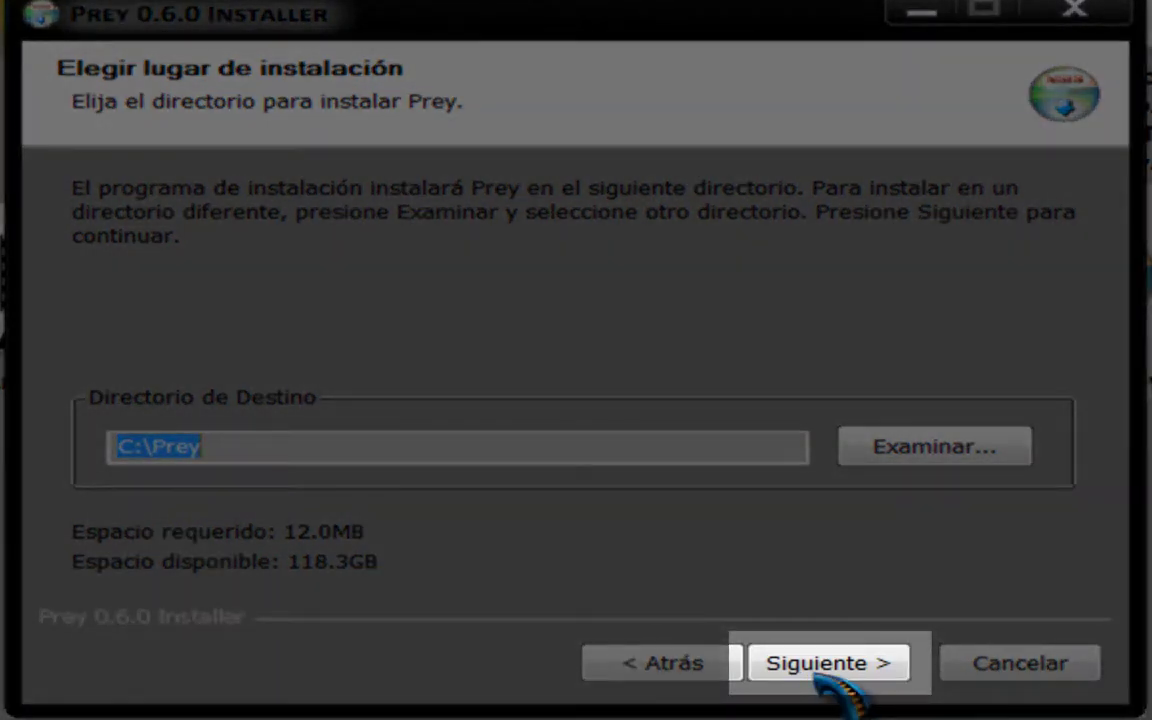
left_click(825, 670)
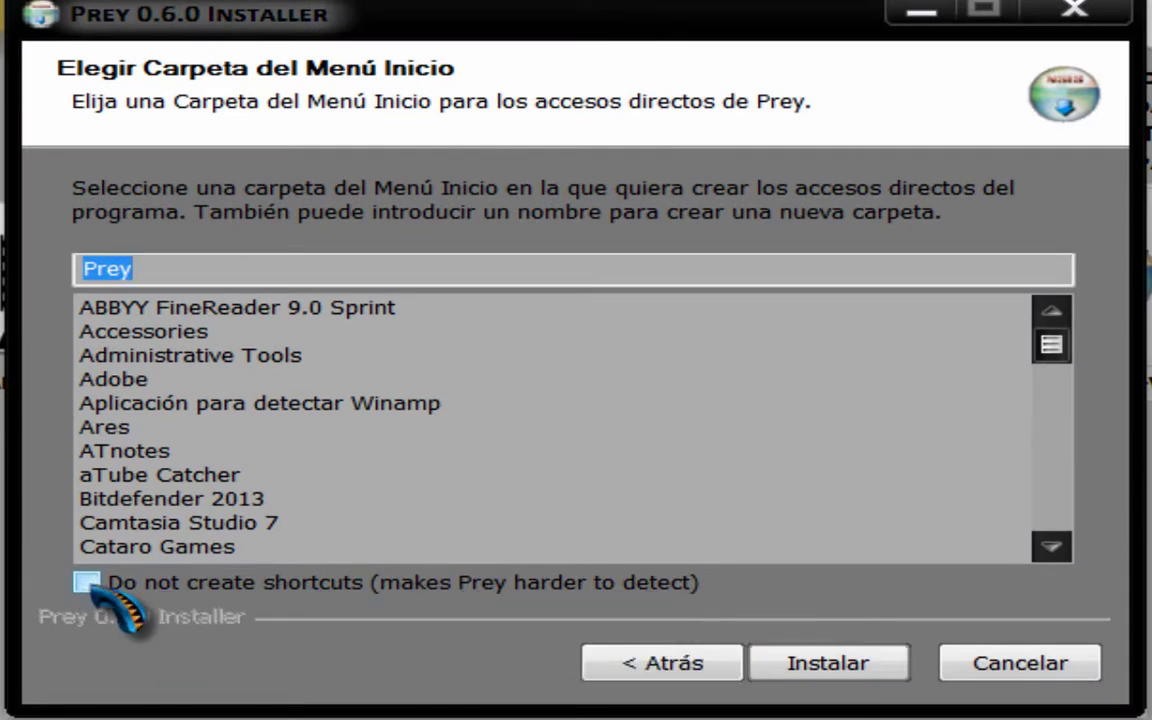
left_click(87, 582)
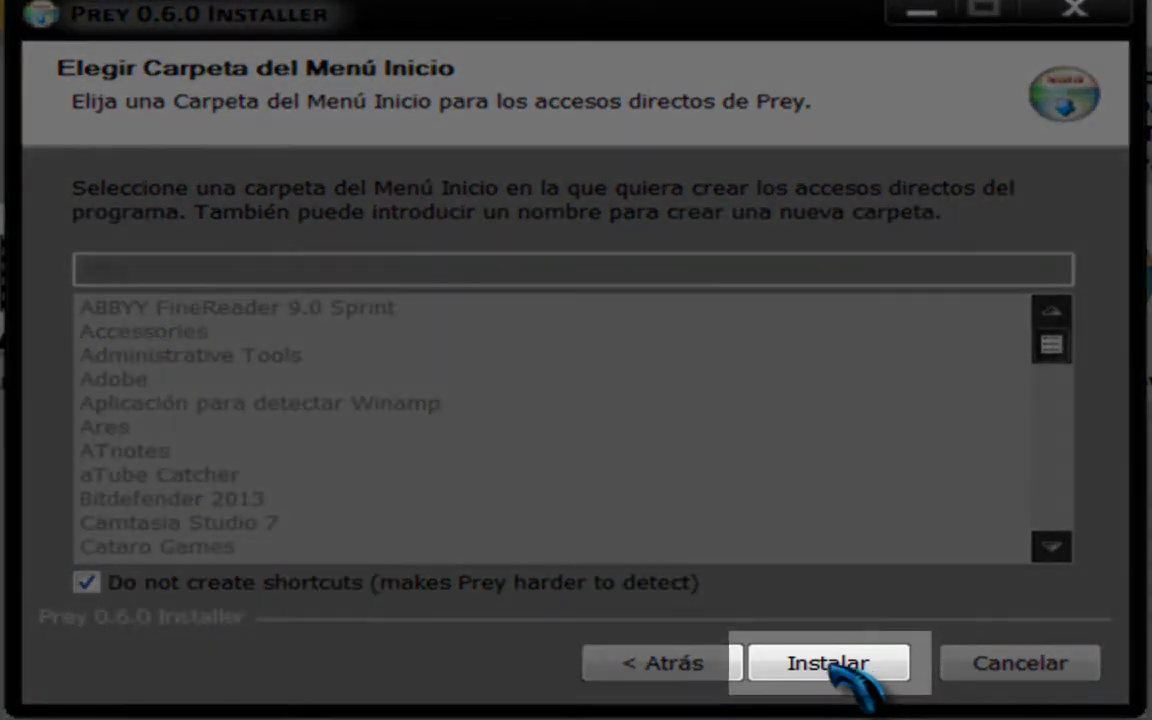
left_click(830, 665)
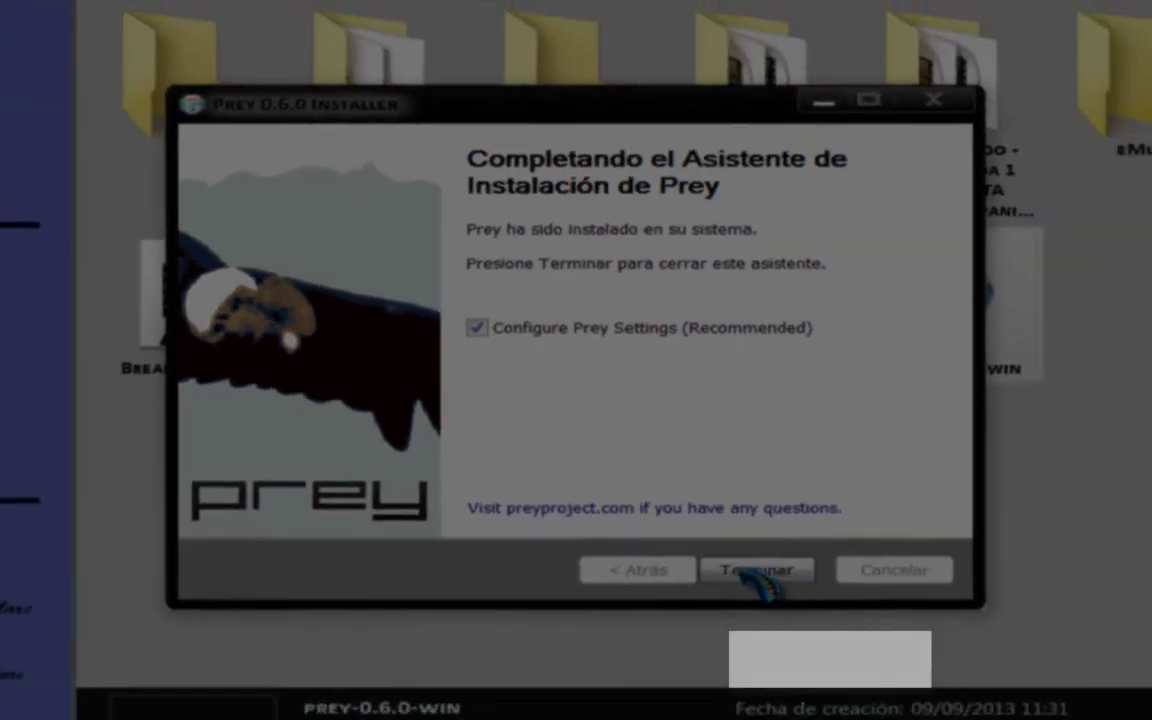
Finish the installer and continue as a new Prey user to the account form
left_click(810, 658)
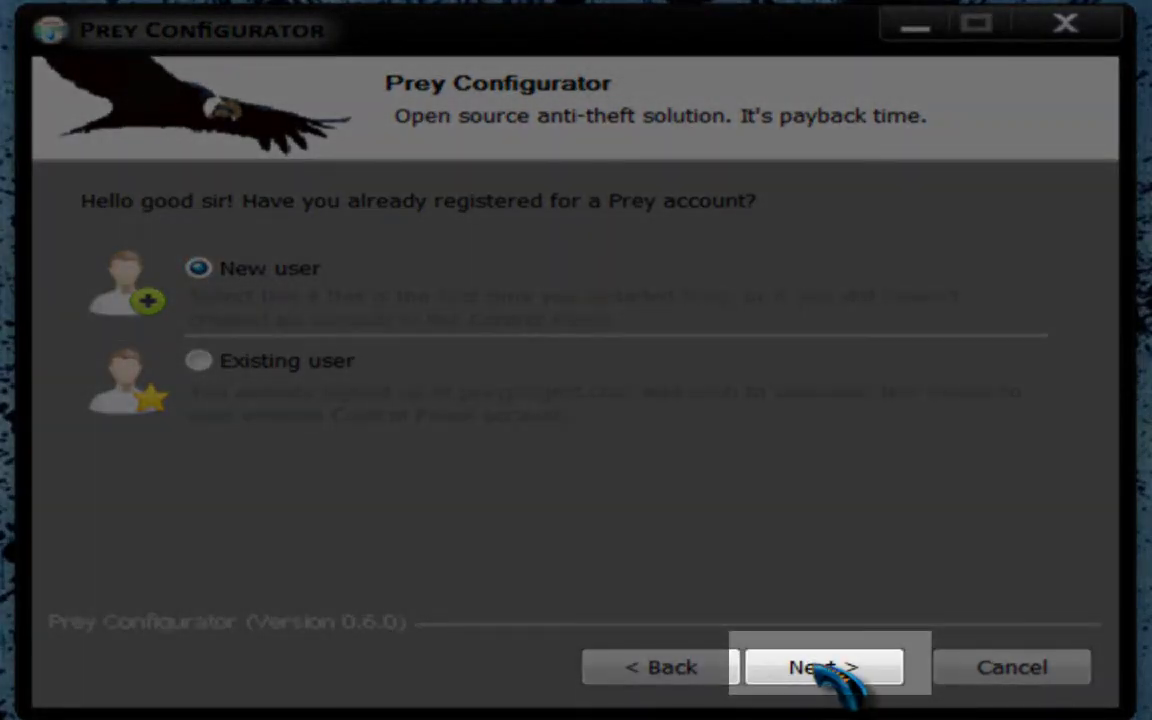
left_click(812, 665)
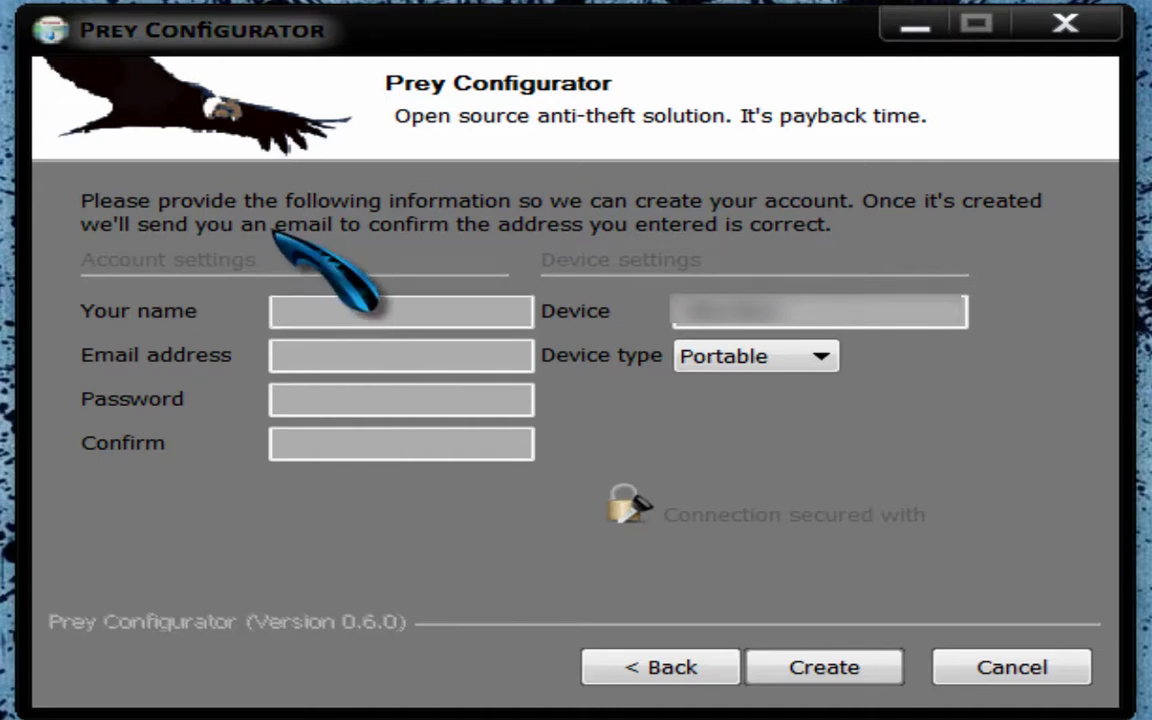
Enter the account name and e-mail, and paste the password into Password and Confirm
type("etalMrForever")
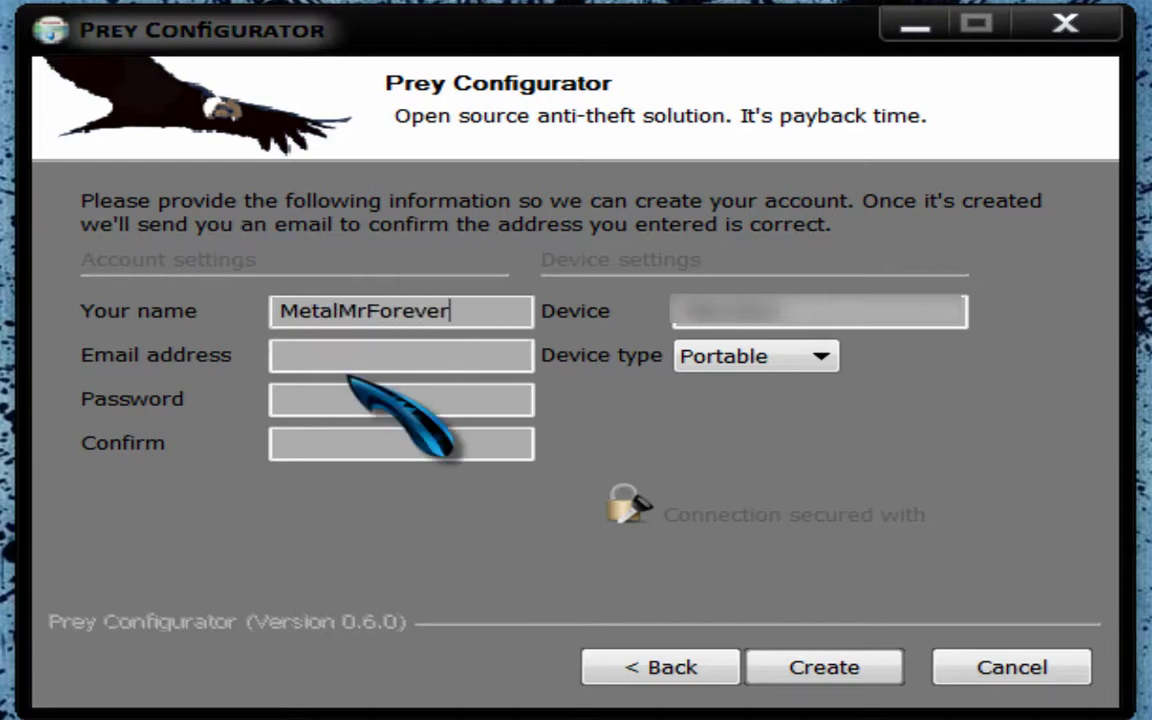
left_click(395, 358)
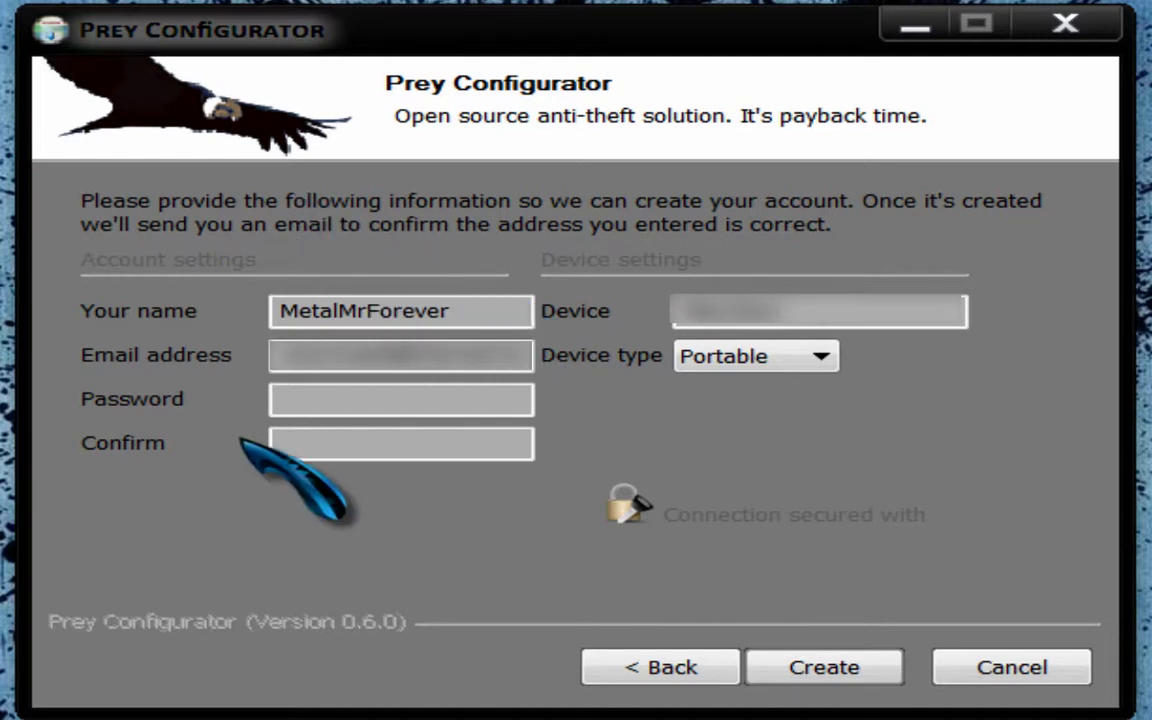
left_click(400, 399)
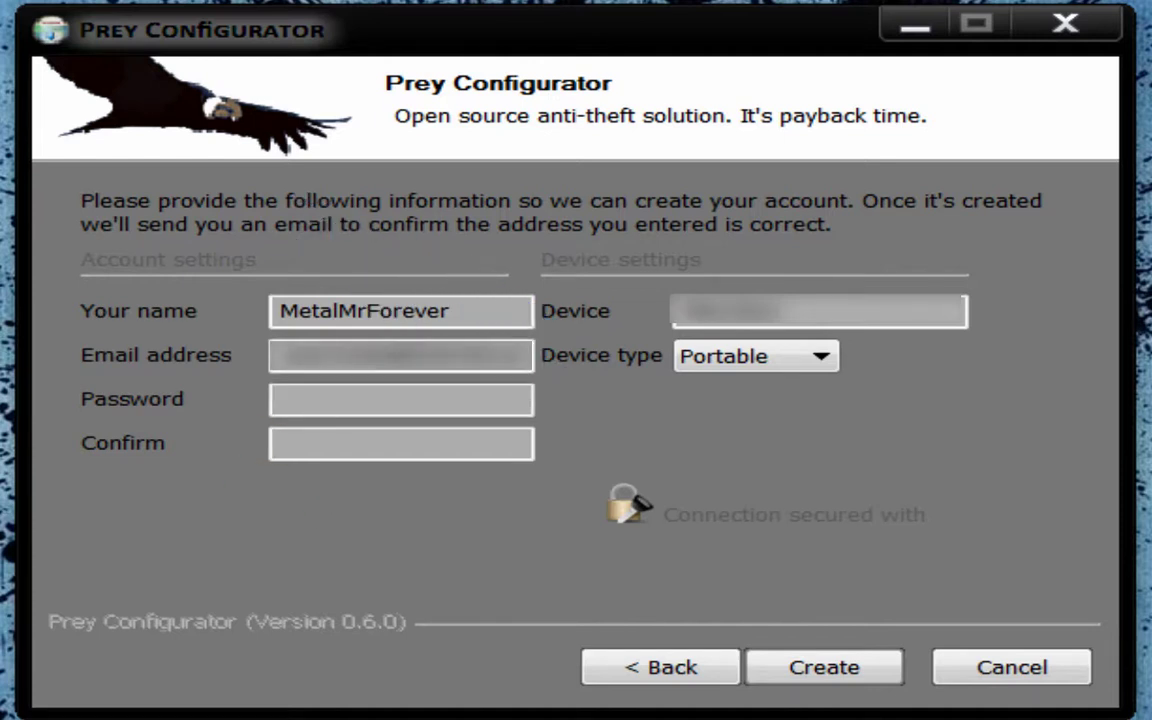
right_click(329, 404)
left_click(460, 540)
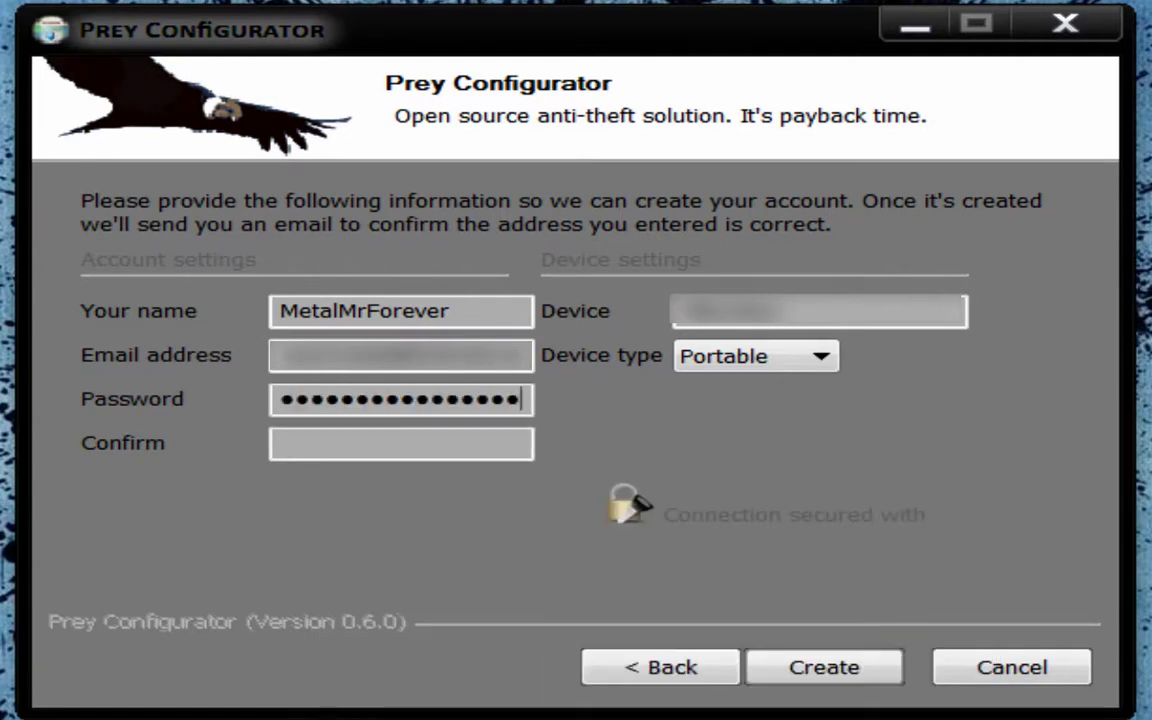
left_click(326, 443)
right_click(326, 442)
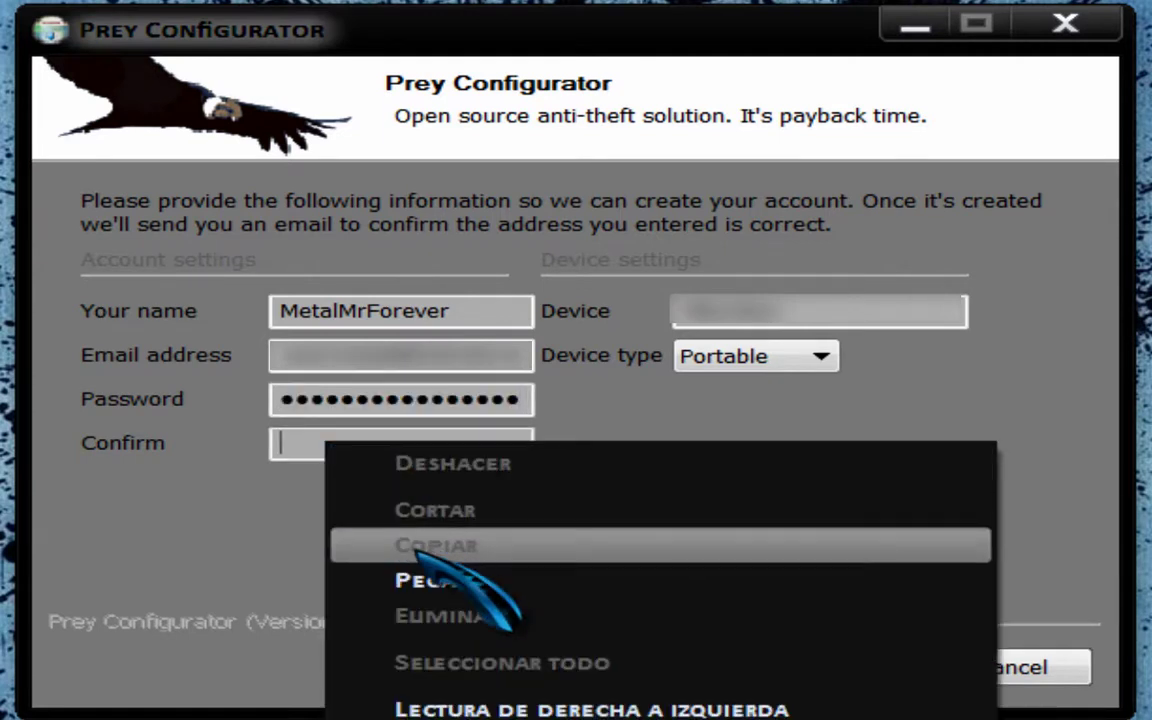
left_click(430, 580)
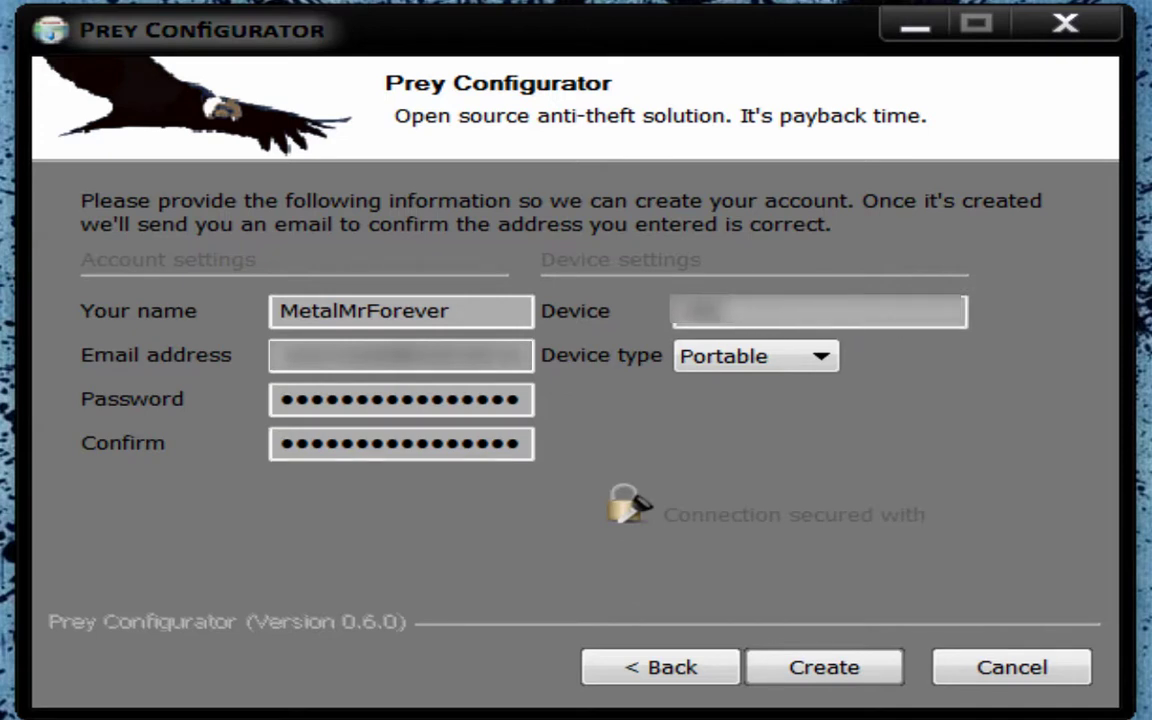
Name the device 'Windows 7' and set its Device type to Desktop
key("BackSpace")
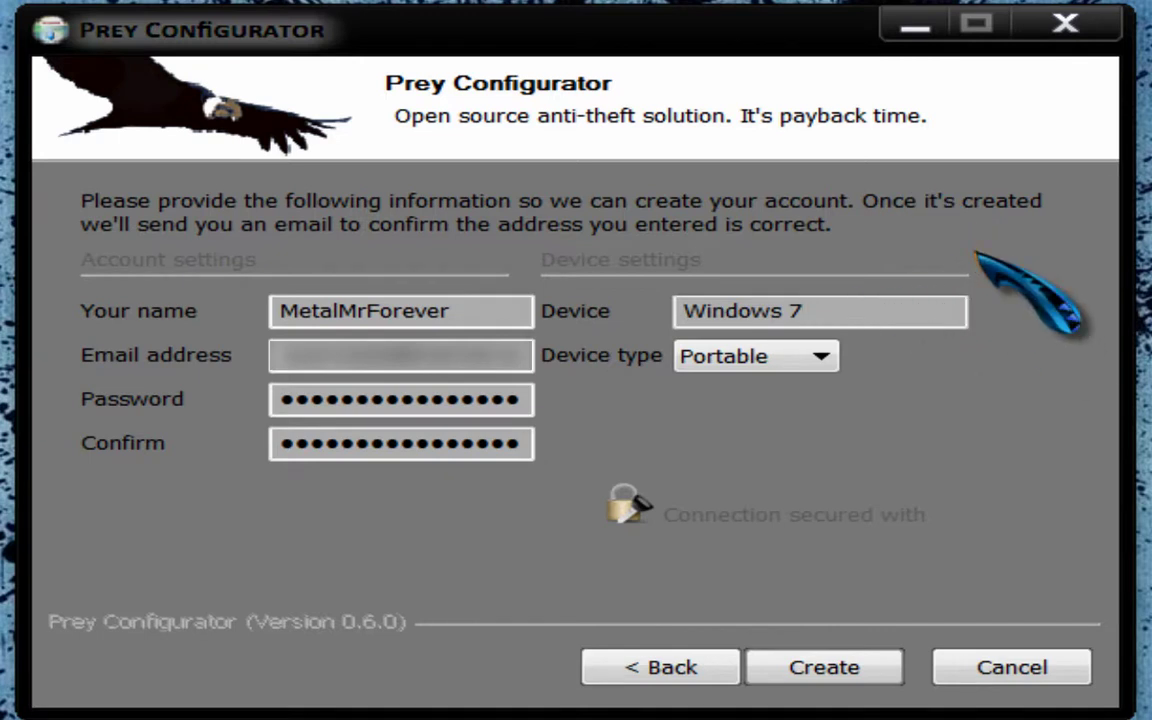
left_click(822, 357)
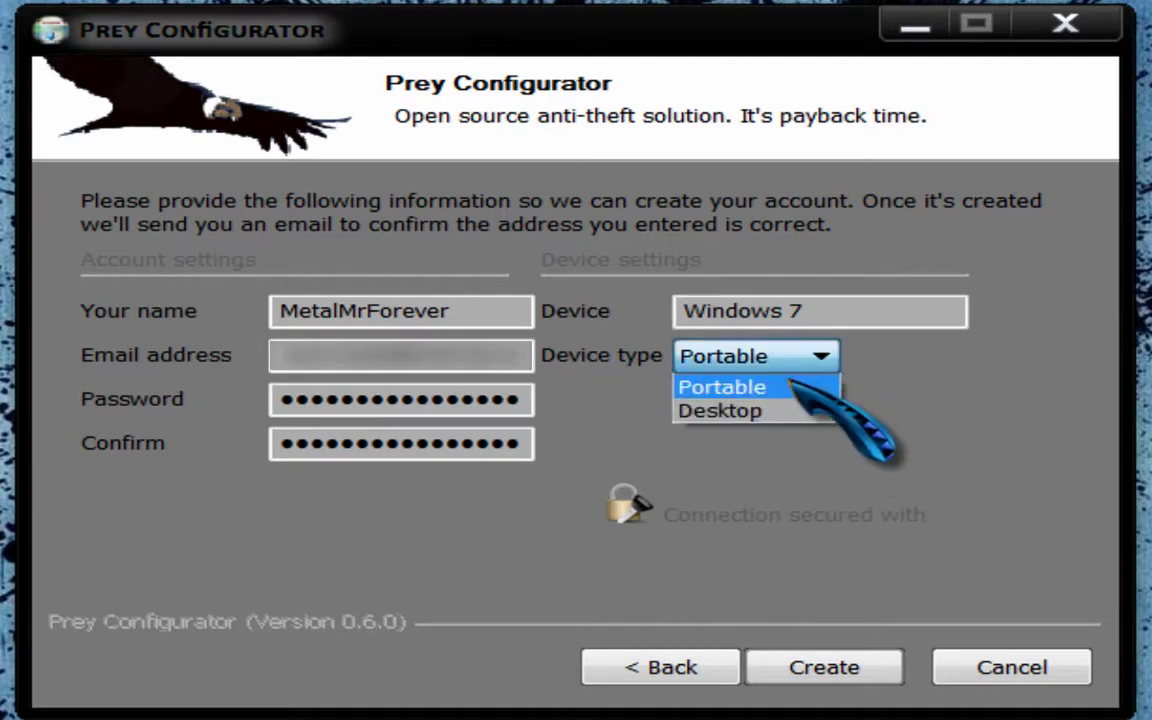
left_click(762, 411)
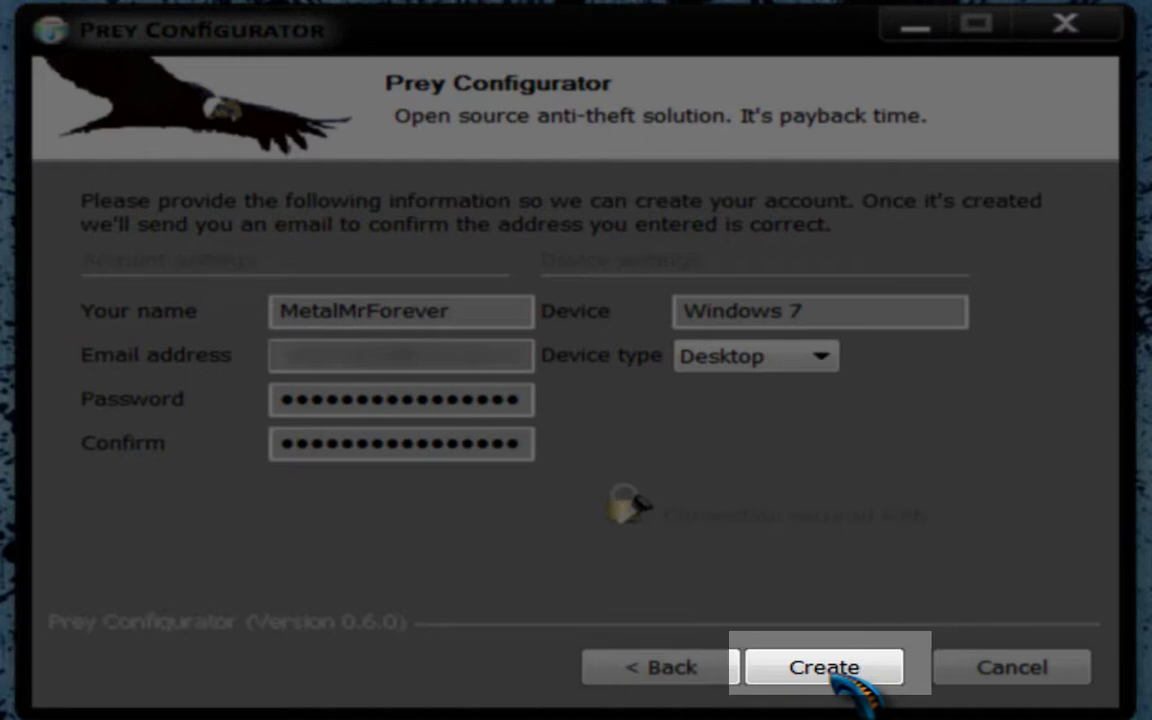
Create the account, then acknowledge the 'Account created' and 'Configuration updated' messages
left_click(826, 667)
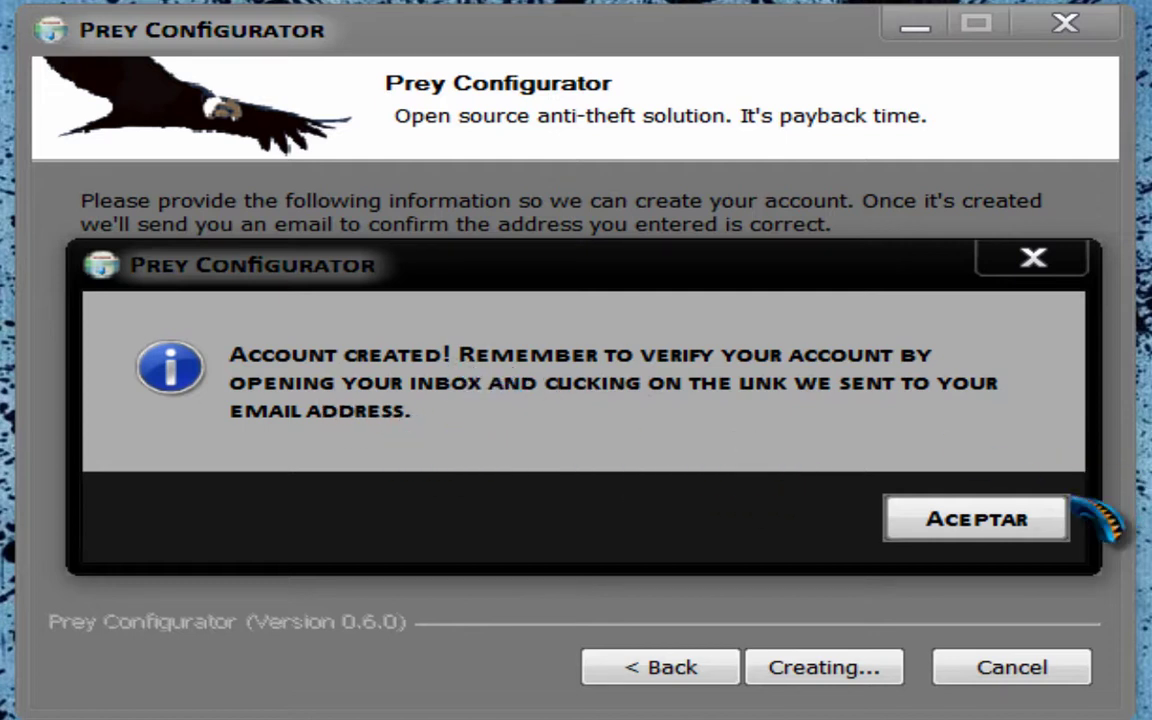
left_click(975, 521)
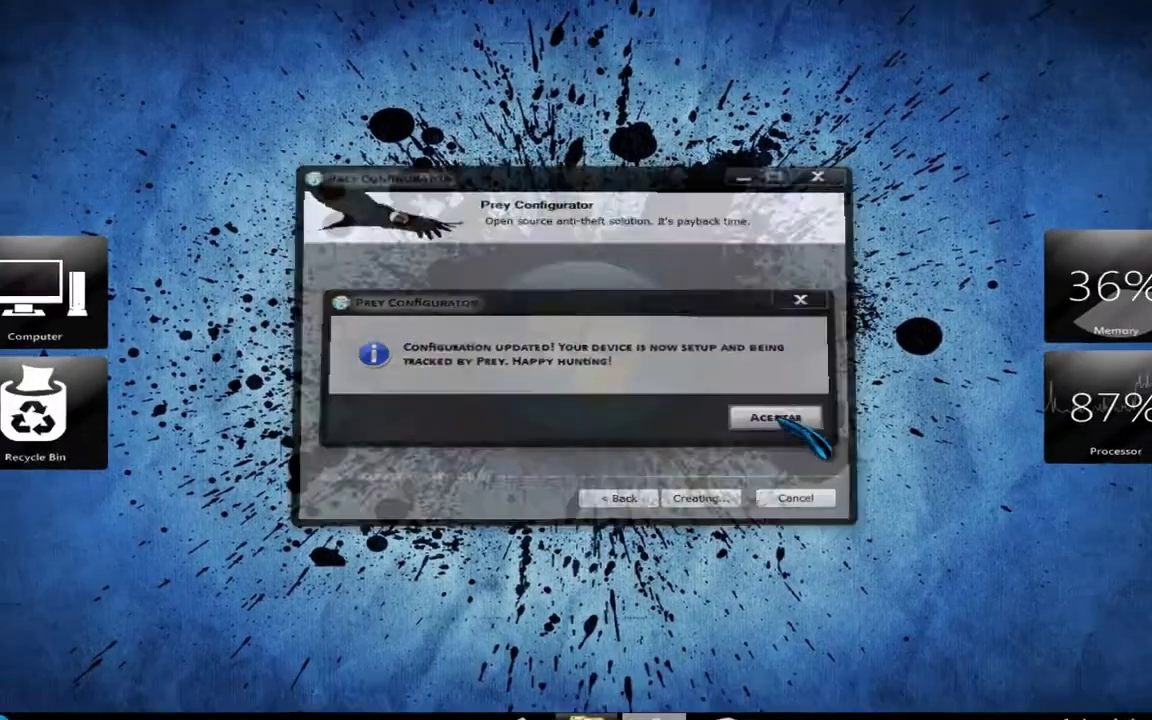
left_click(968, 518)
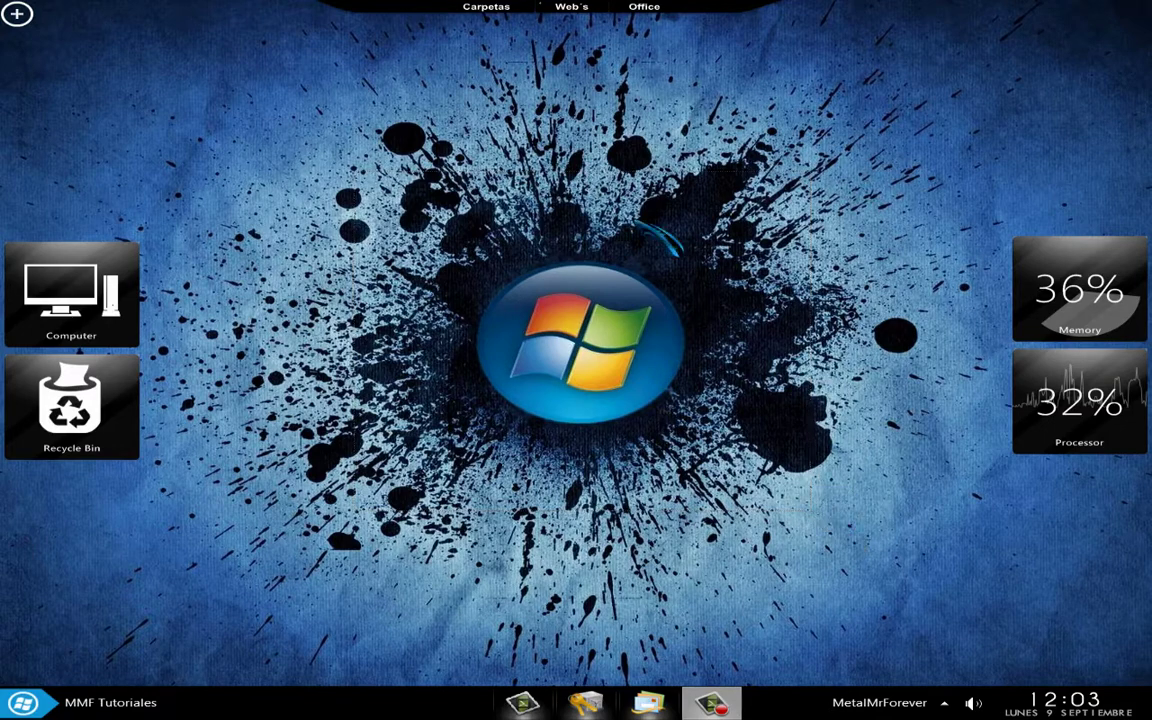
Launch Windows Task Manager from the taskbar's shortcut menu
left_click_drag(325, 128, 830, 475)
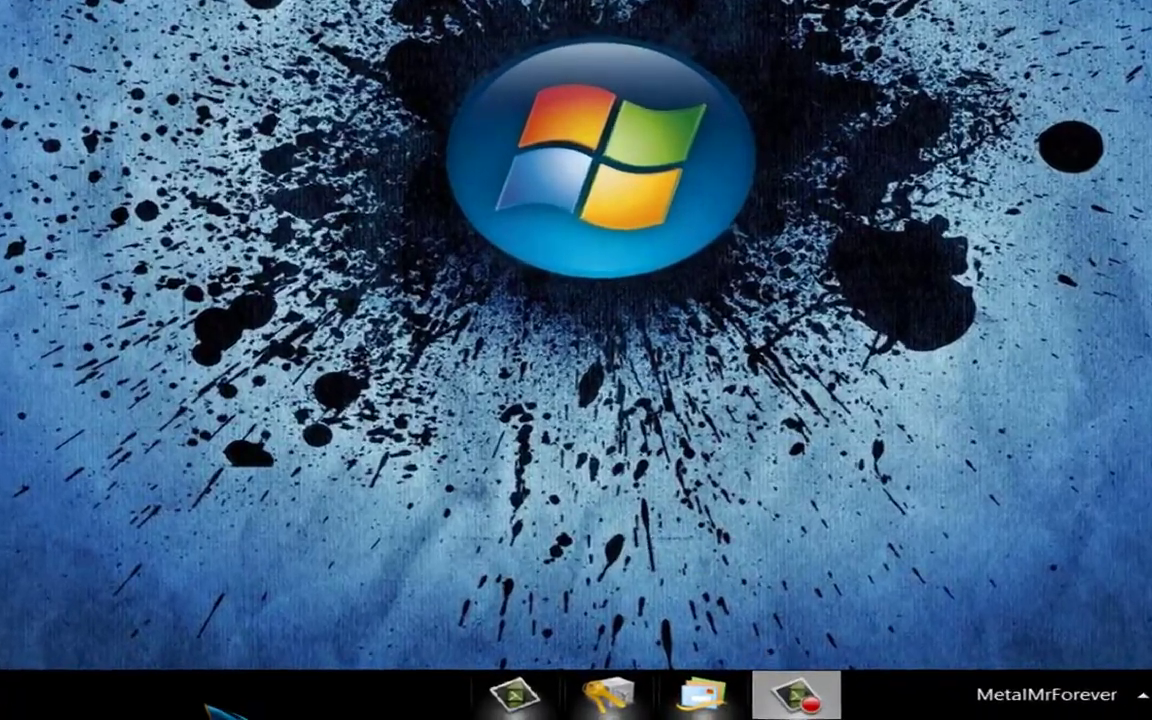
mouse_move(316, 711)
right_click(180, 708)
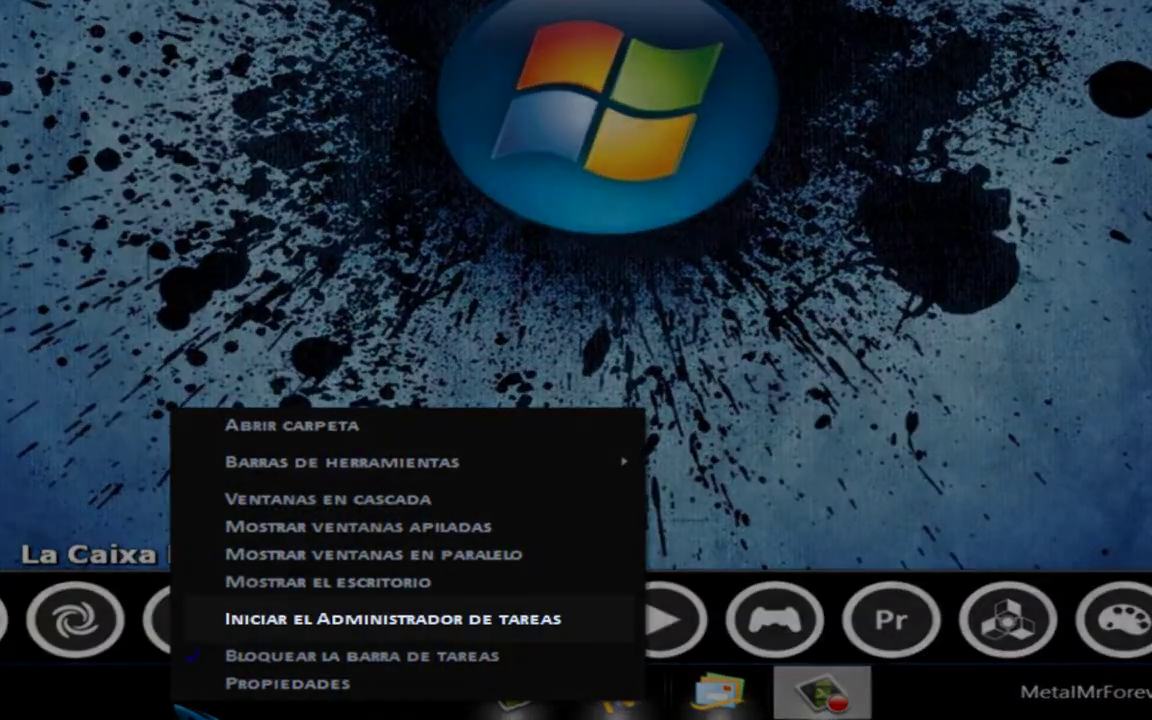
left_click(318, 620)
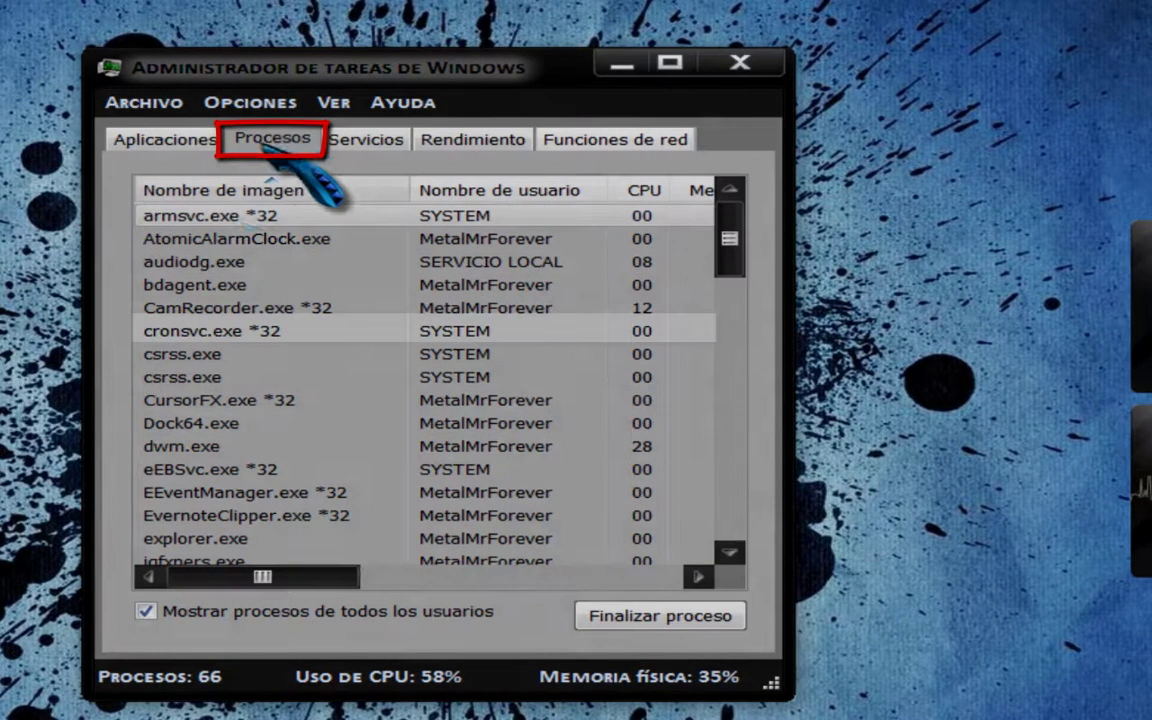
Select the cronsvc.exe *32 process in the Procesos list
left_click(210, 330)
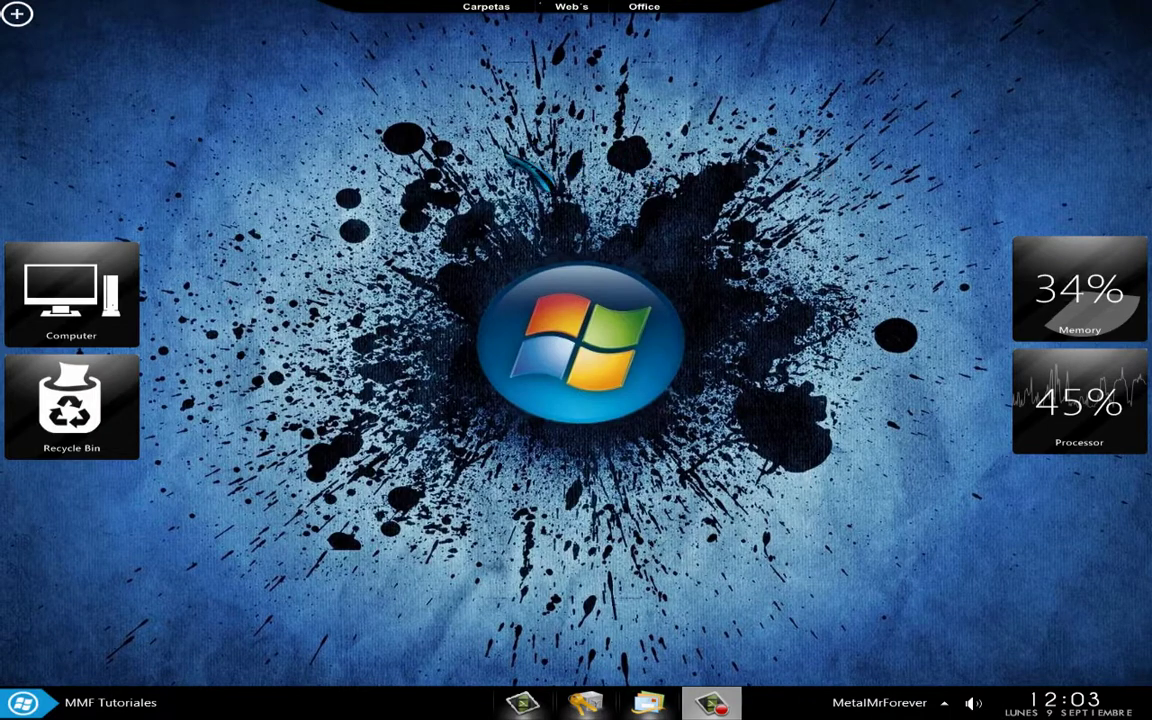
Start Google Chrome from the dock's Navegadores browser group
left_click_drag(440, 152, 700, 540)
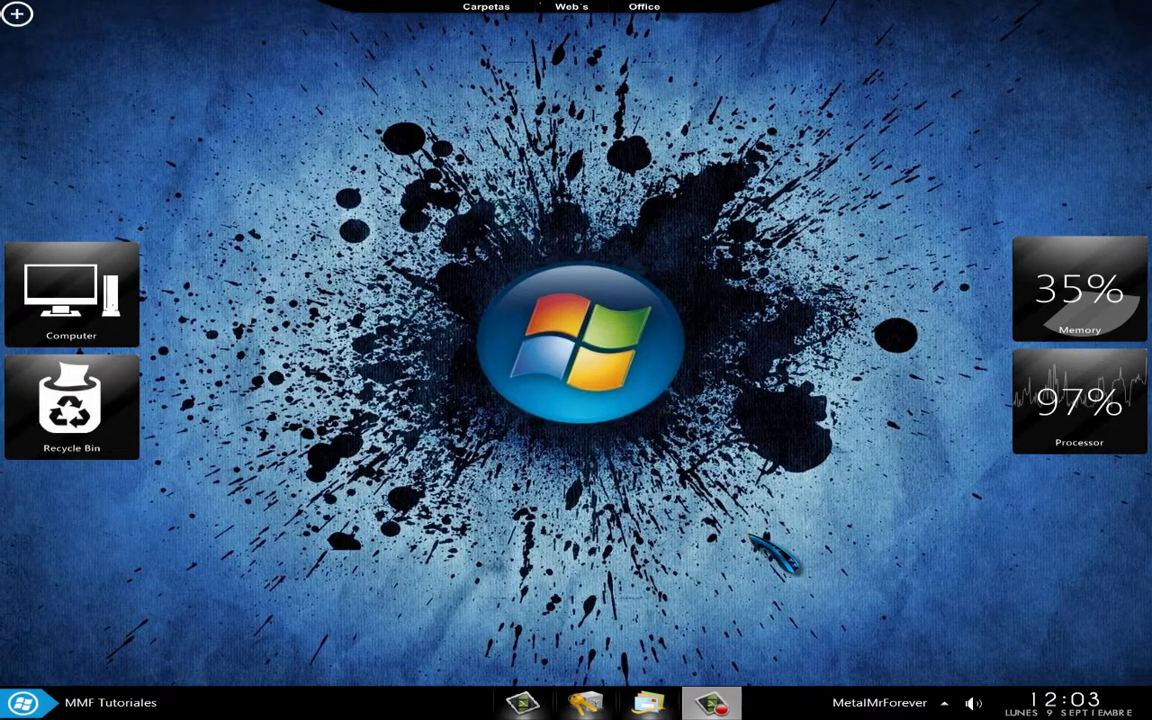
left_click_drag(385, 137, 612, 140)
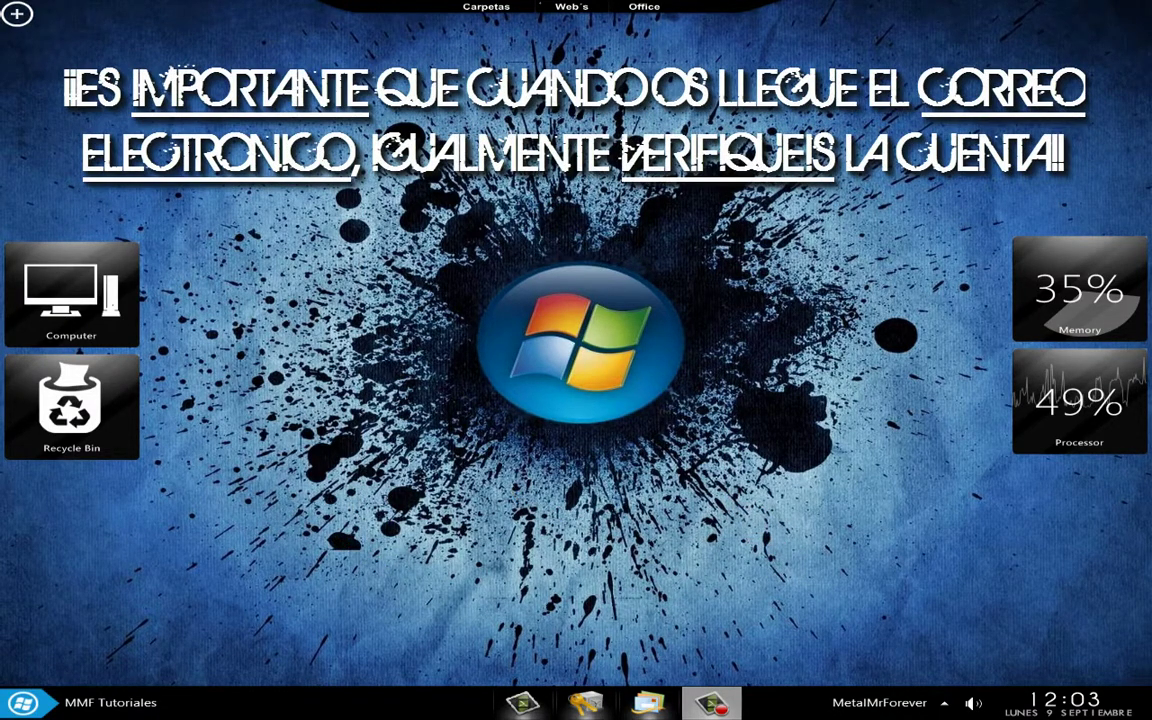
mouse_move(256, 695)
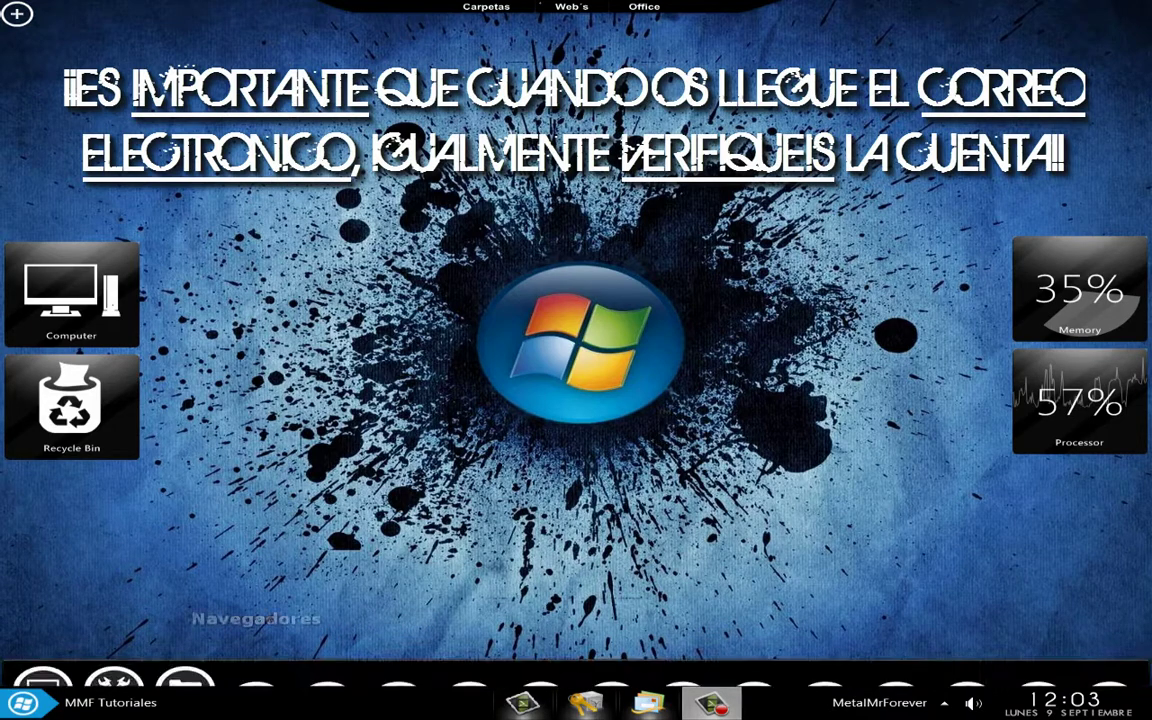
left_click(256, 658)
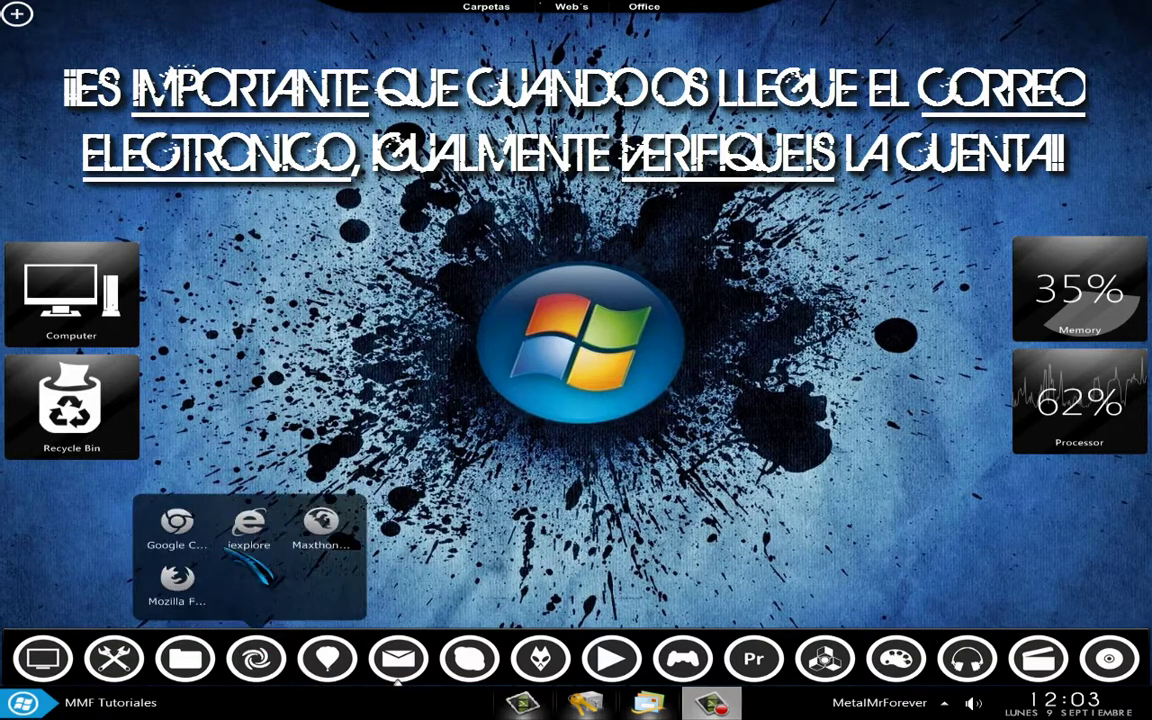
left_click(177, 524)
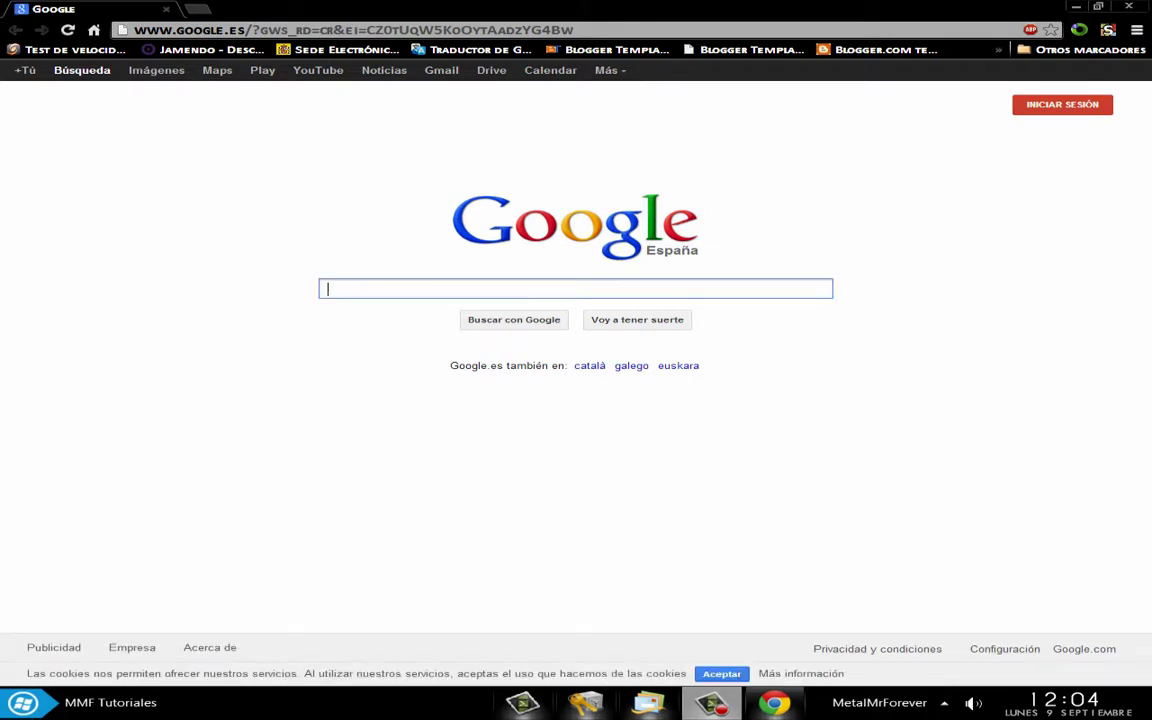
Search Google for 'prey' and open the Prey Control Panel result
type("prey")
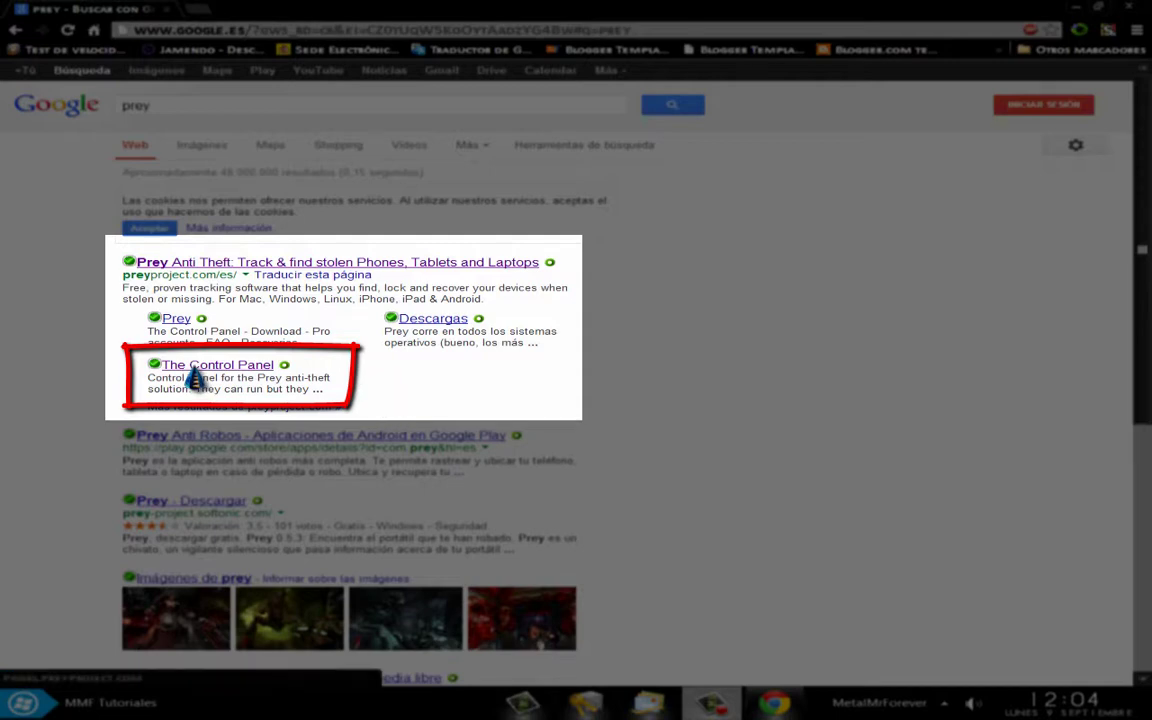
left_click(205, 366)
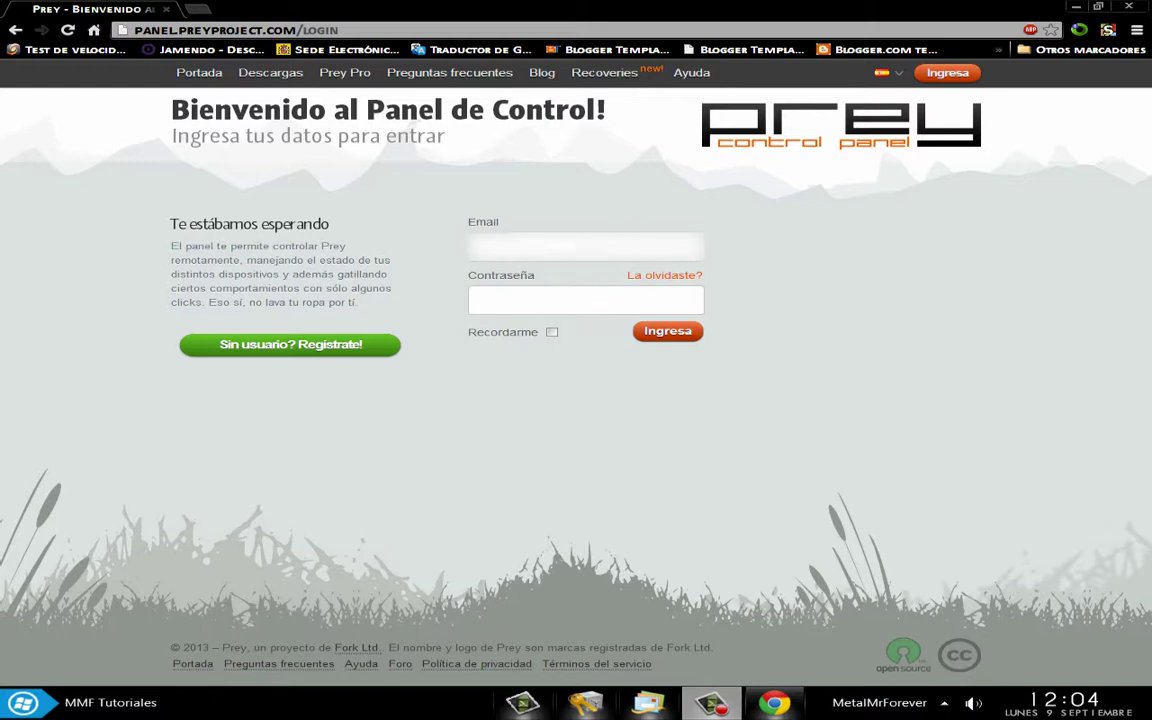
Log in with the account e-mail and pasted password, ticking Recordarme
left_click(586, 246)
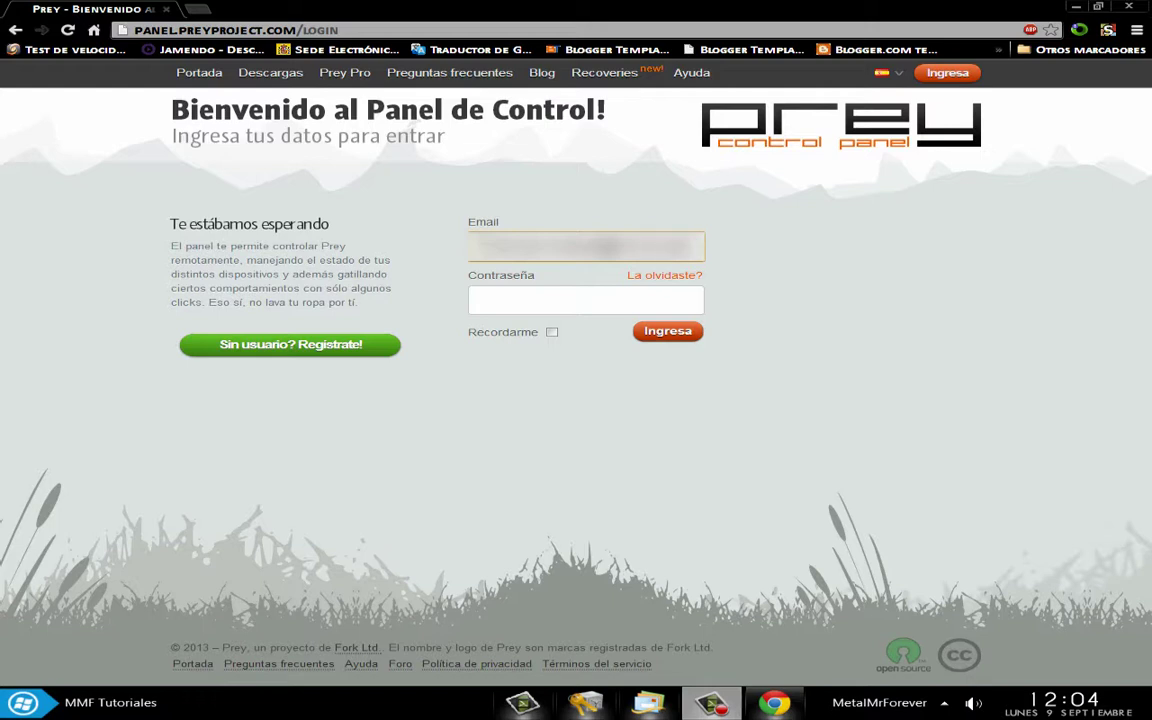
left_click(478, 300)
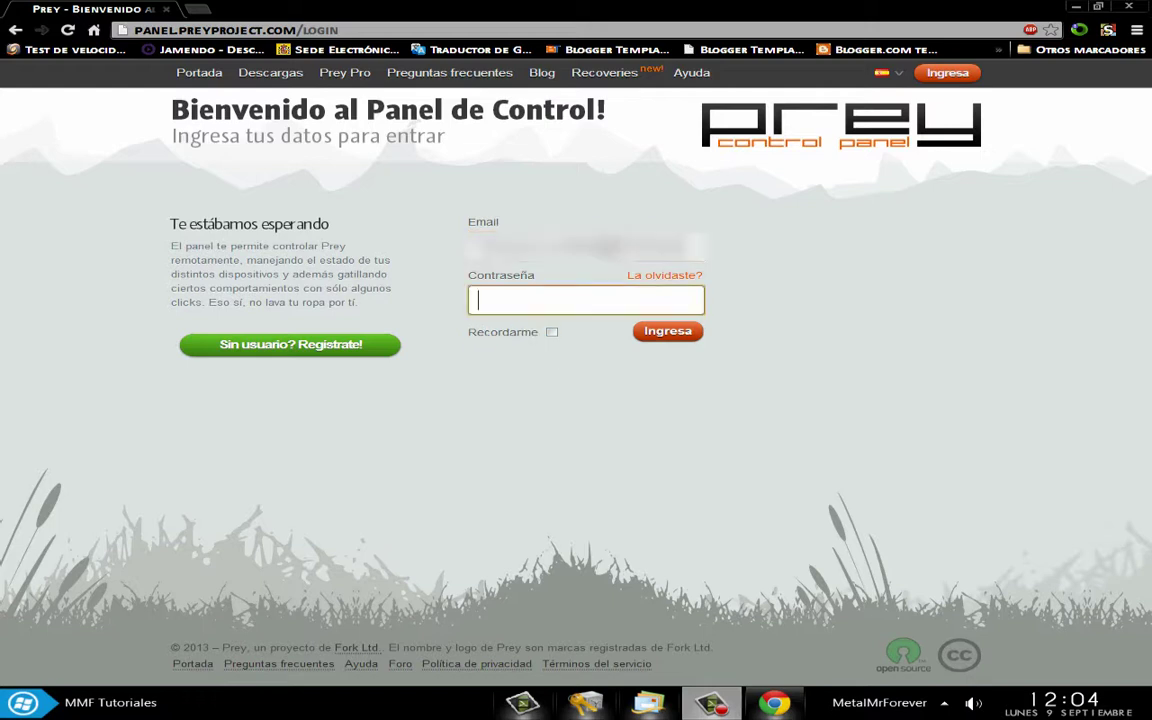
right_click(515, 301)
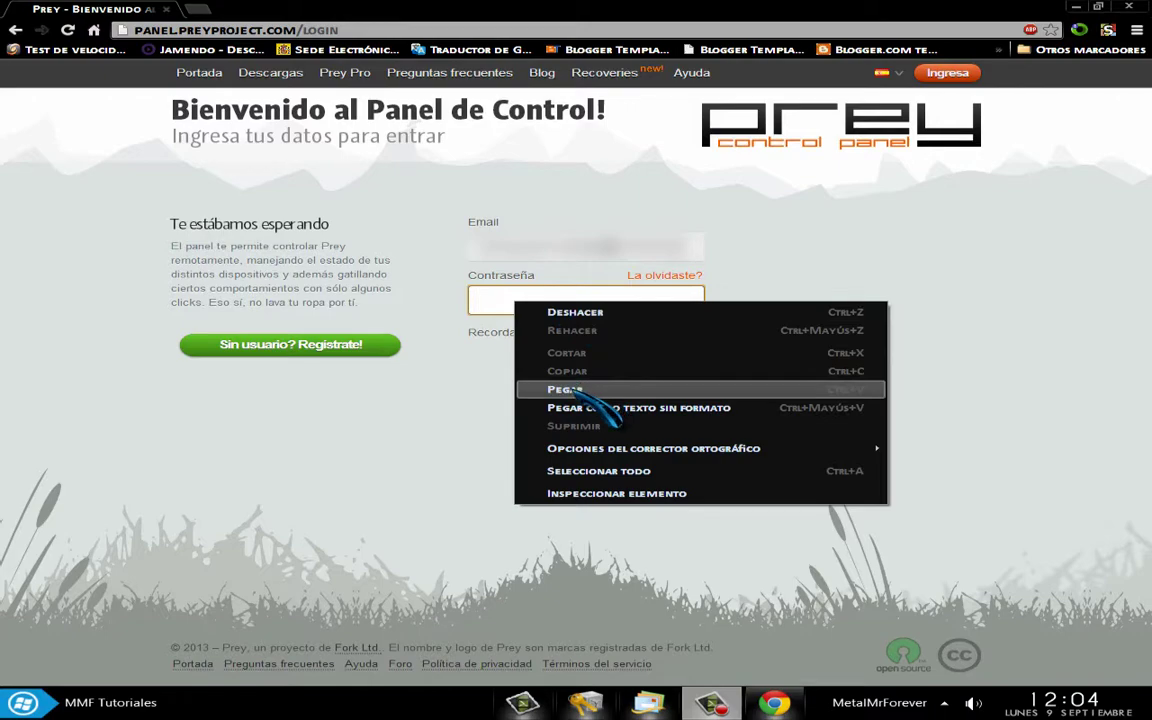
left_click(578, 391)
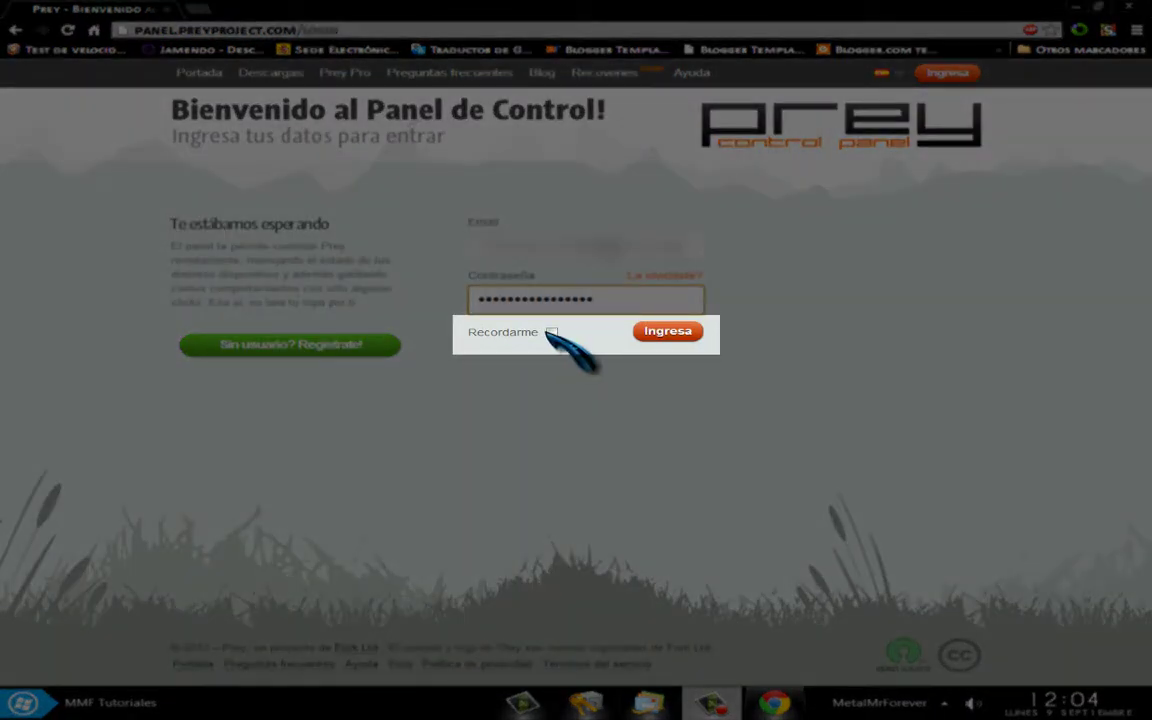
left_click(551, 332)
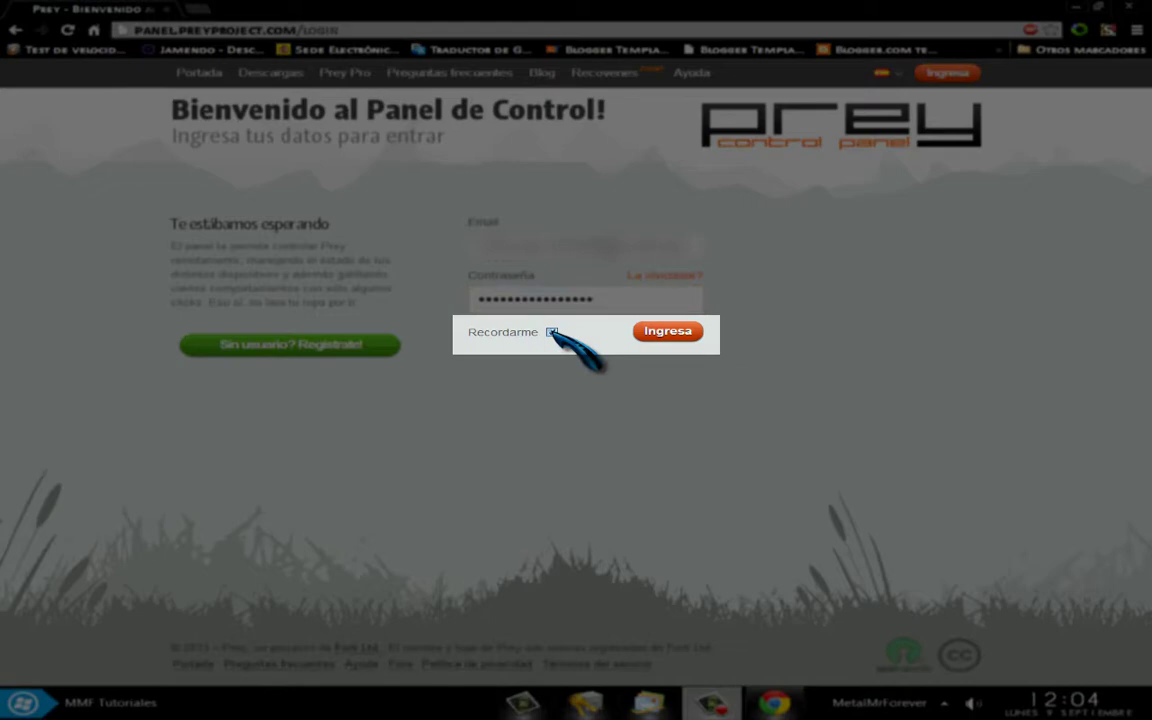
left_click(660, 333)
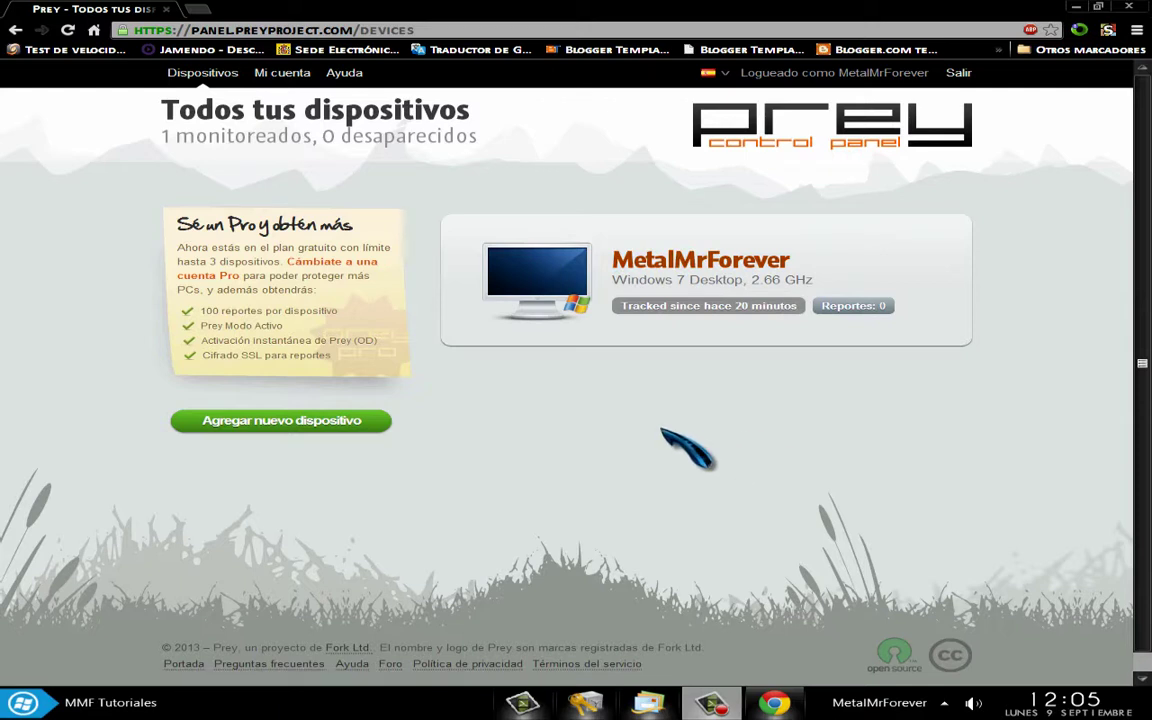
Open the MetalMrForever device and review its Configuración and Principal settings
left_click(641, 266)
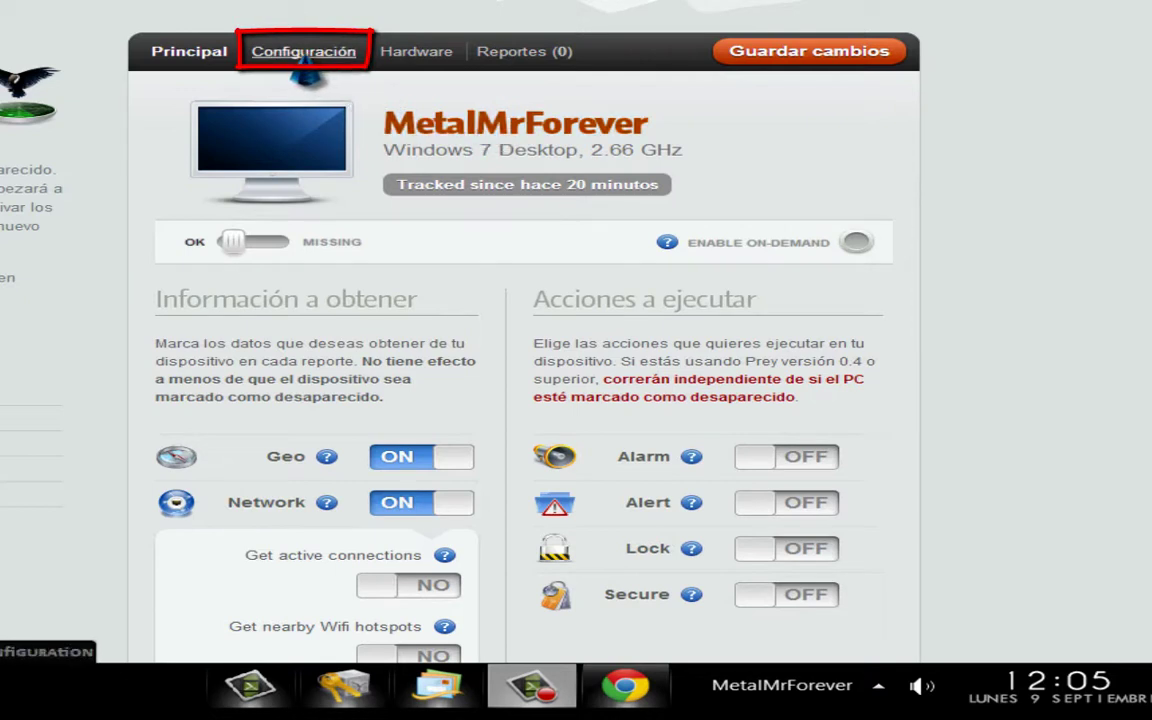
left_click(304, 56)
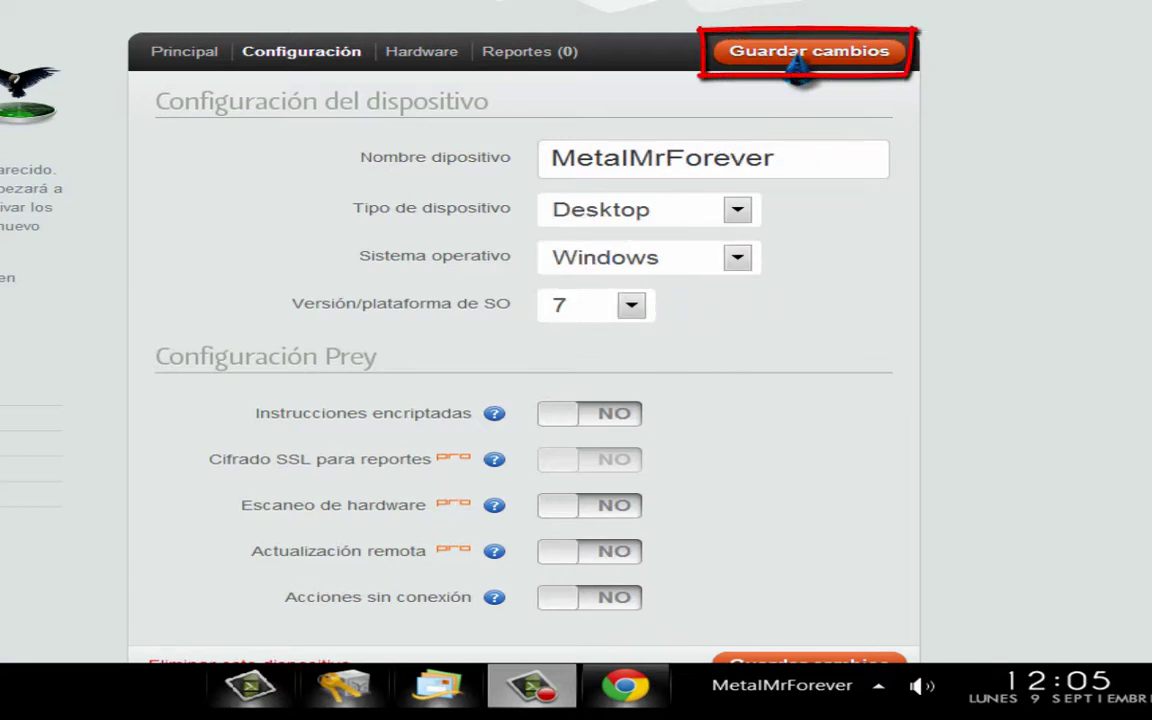
left_click(190, 55)
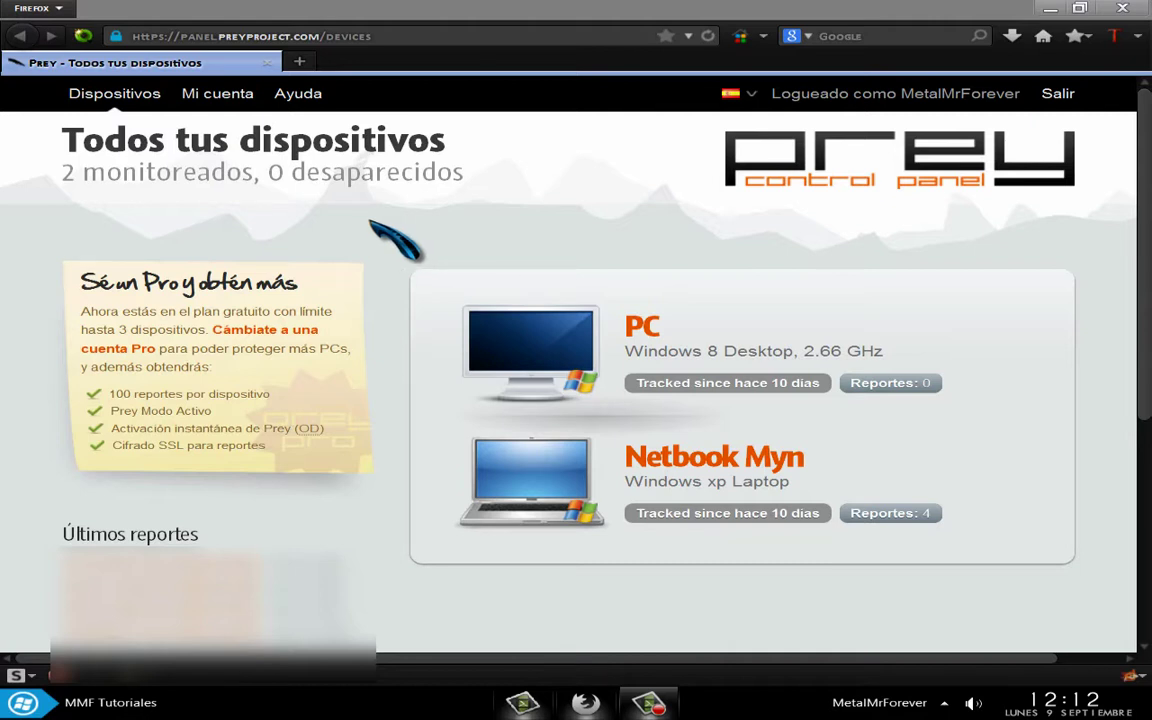
left_click(690, 467)
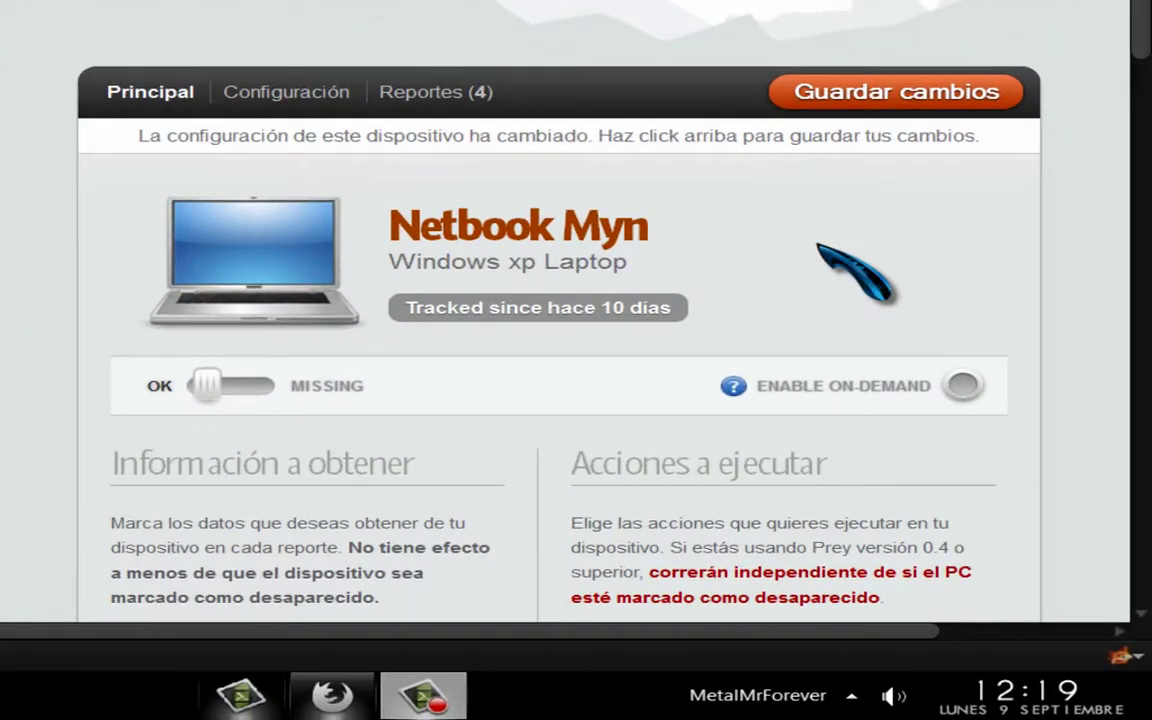
scroll(836, 257, "down", 2)
mouse_move(733, 251)
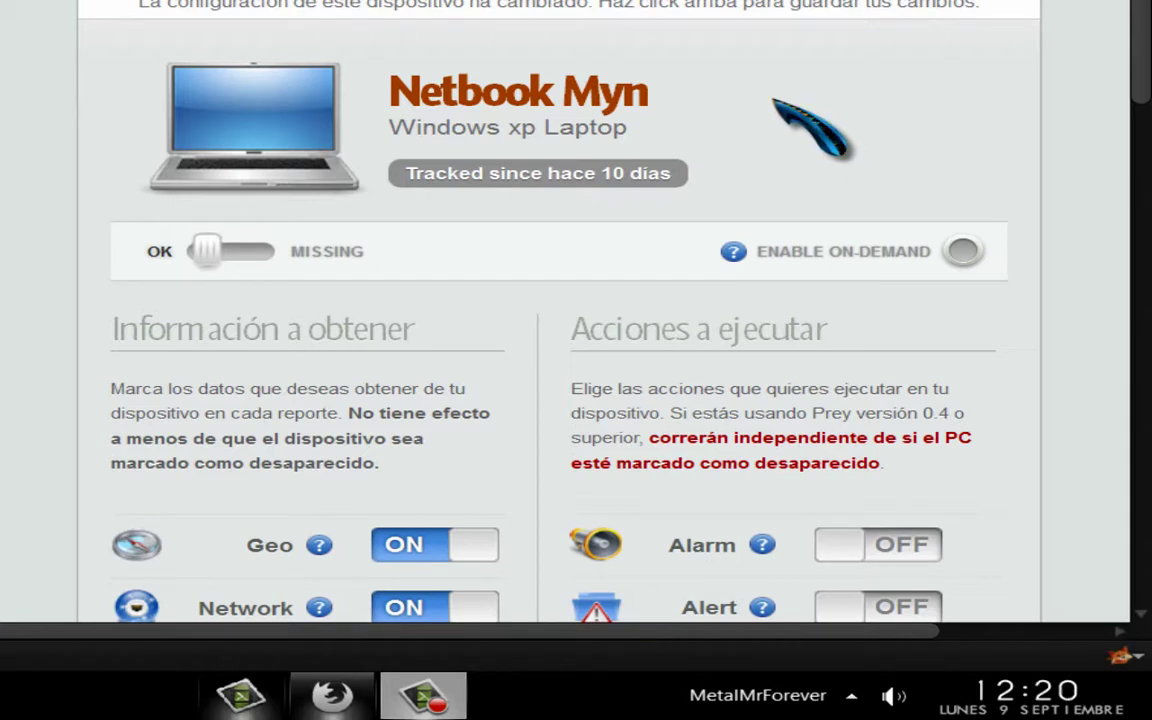
scroll(780, 110, "down", 5)
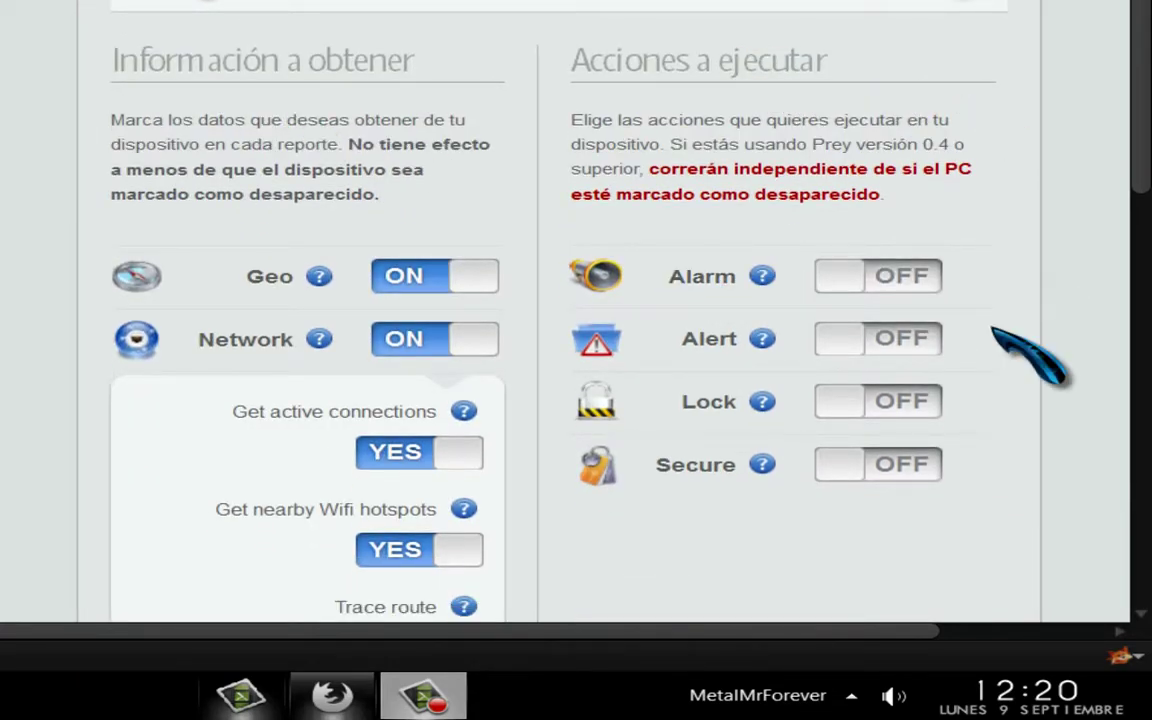
scroll(993, 328, "down", 7)
scroll(771, 329, "up", 12)
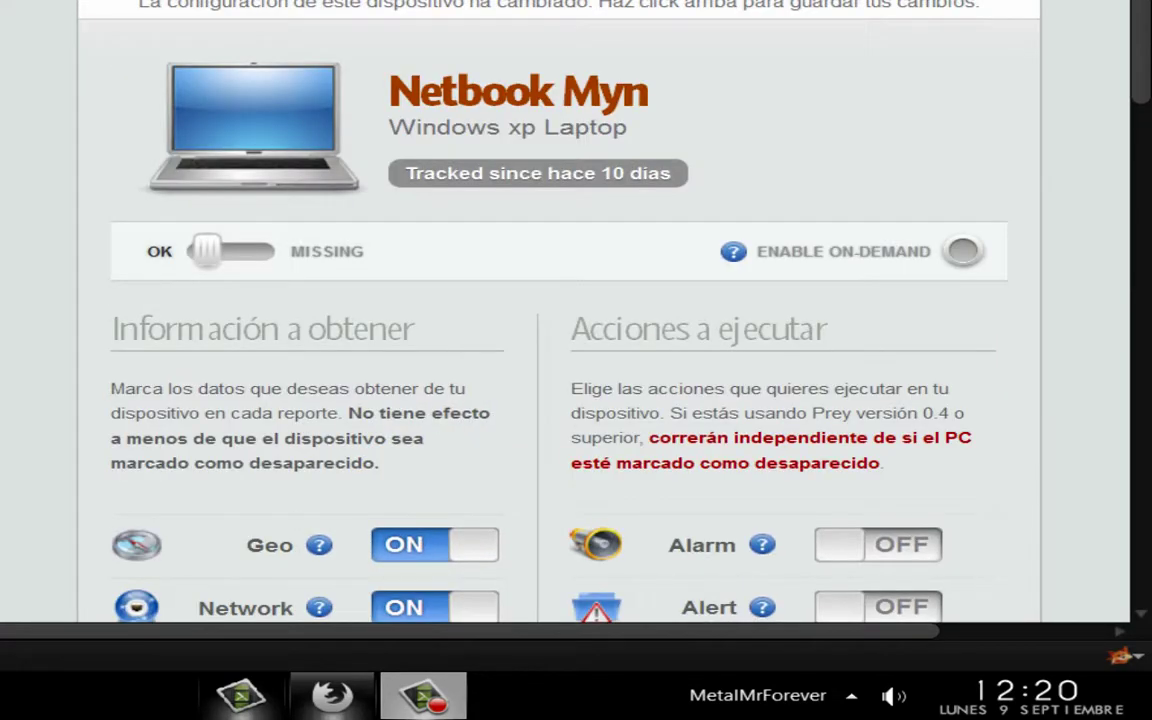
scroll(694, 334, "down", 5)
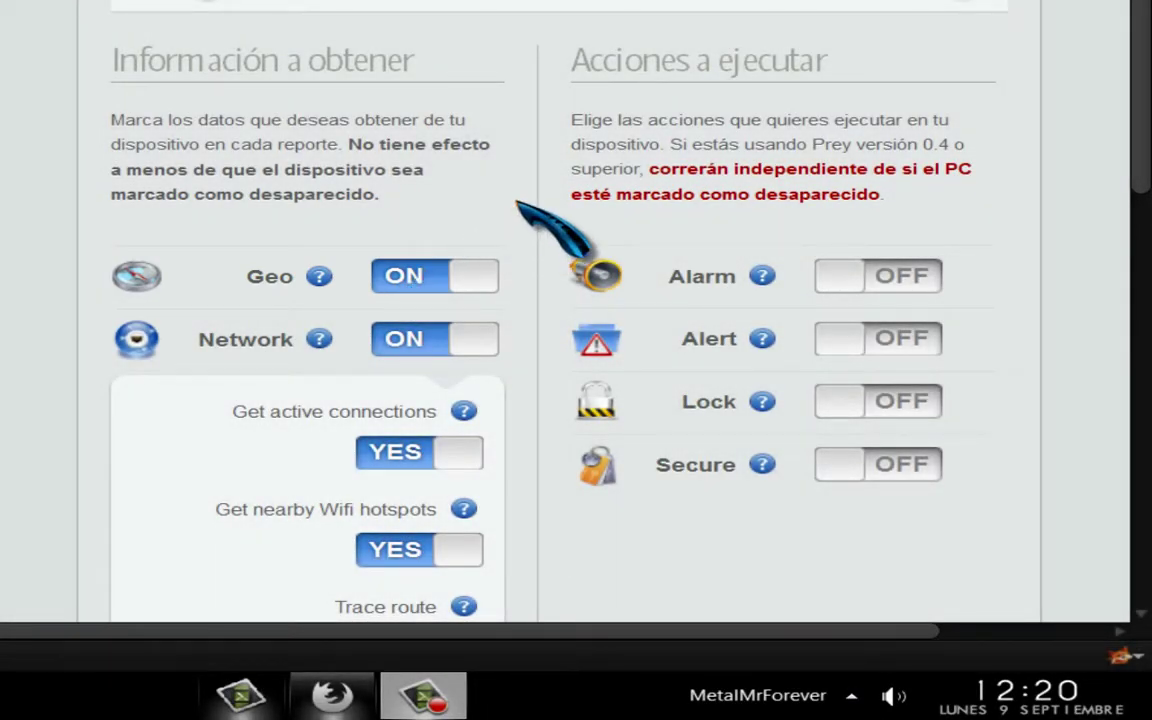
scroll(515, 112, "up", 5)
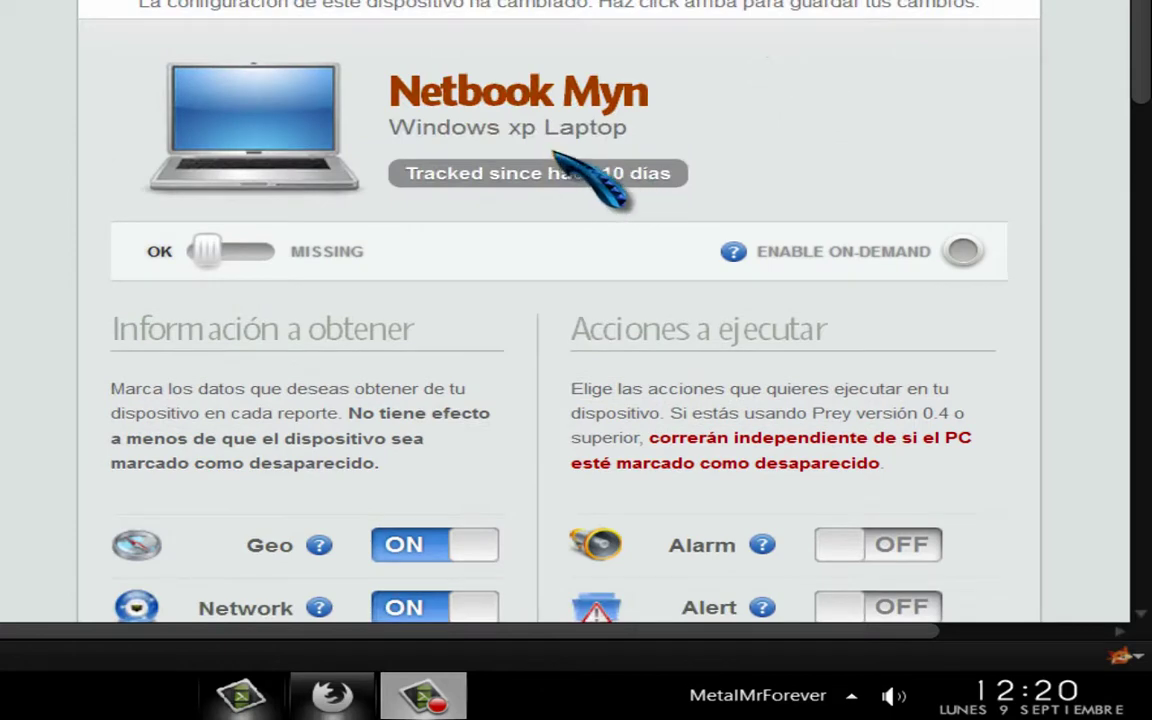
scroll(587, 249, "down", 8)
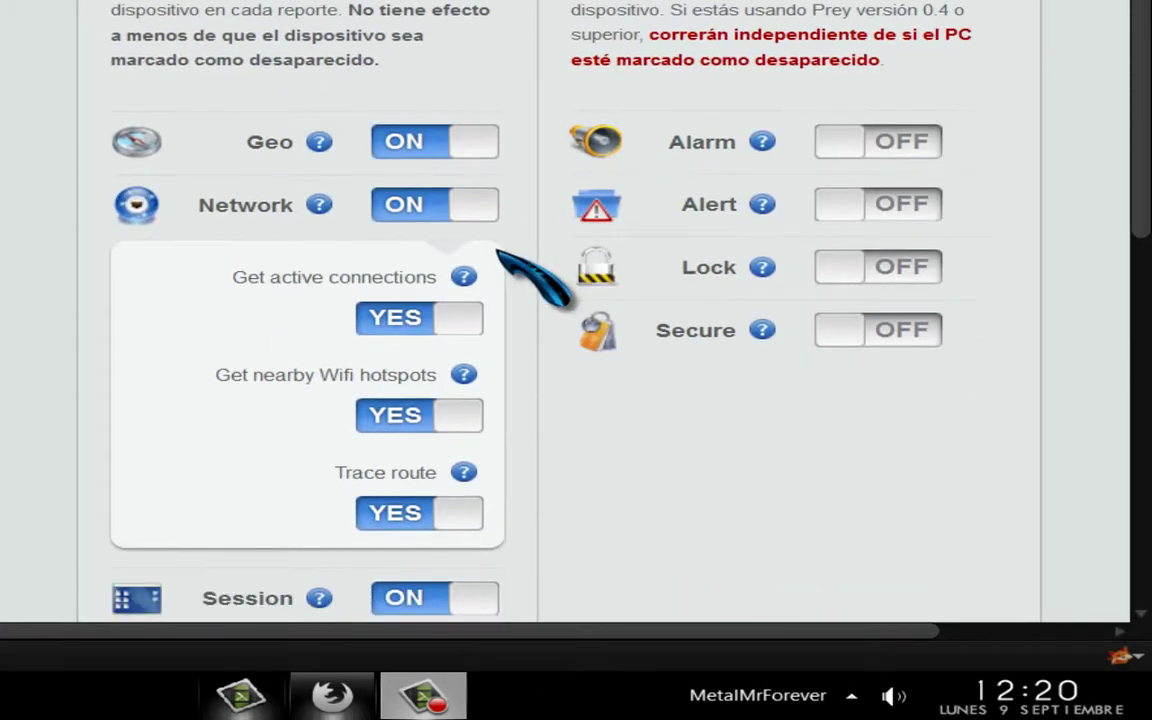
scroll(497, 250, "down", 3)
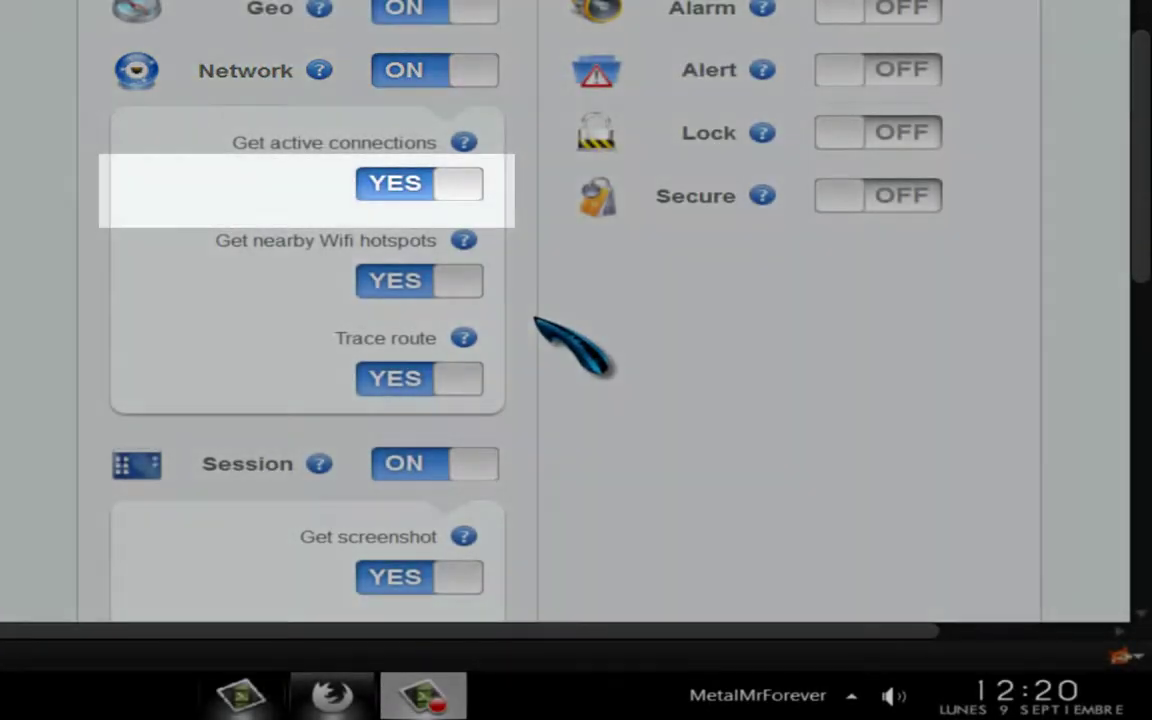
scroll(545, 330, "down", 4)
scroll(537, 320, "down", 1)
scroll(570, 300, "down", 12)
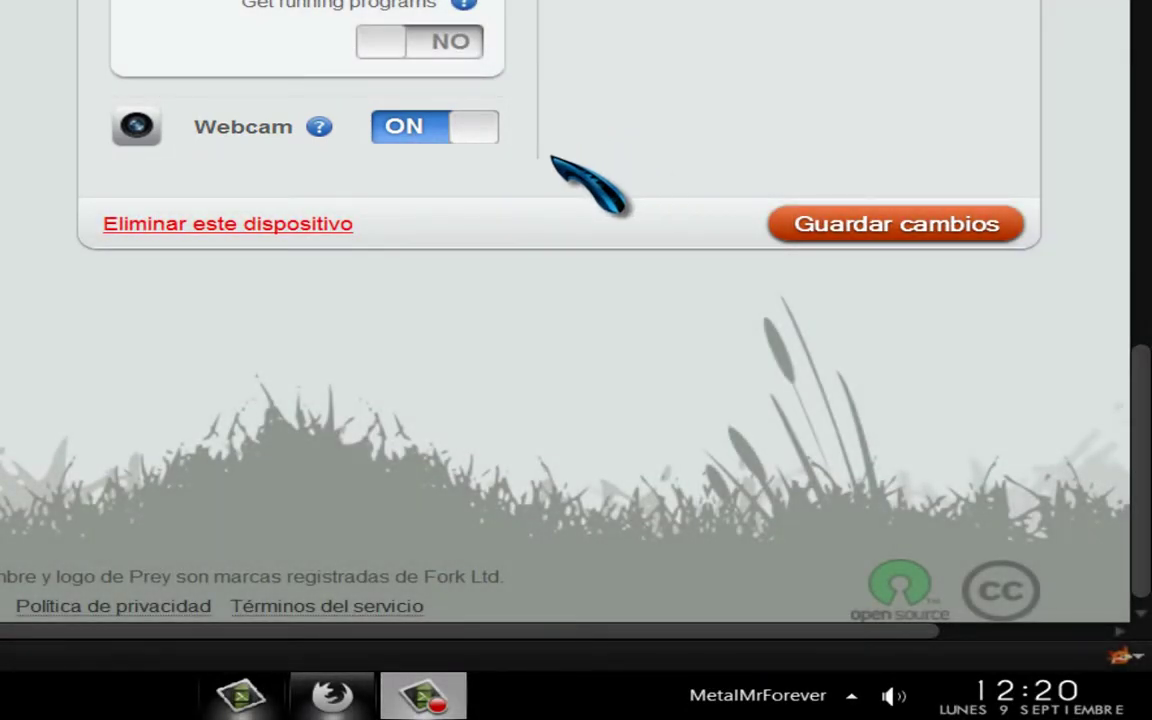
scroll(587, 185, "up", 3)
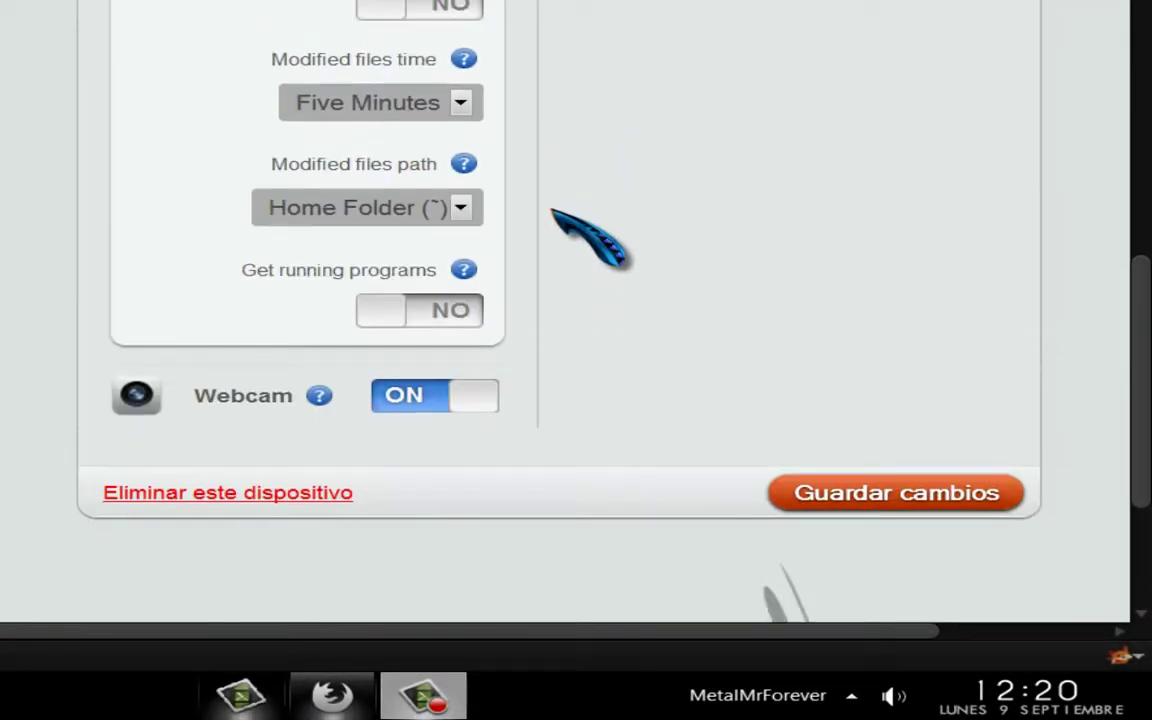
scroll(548, 213, "up", 4)
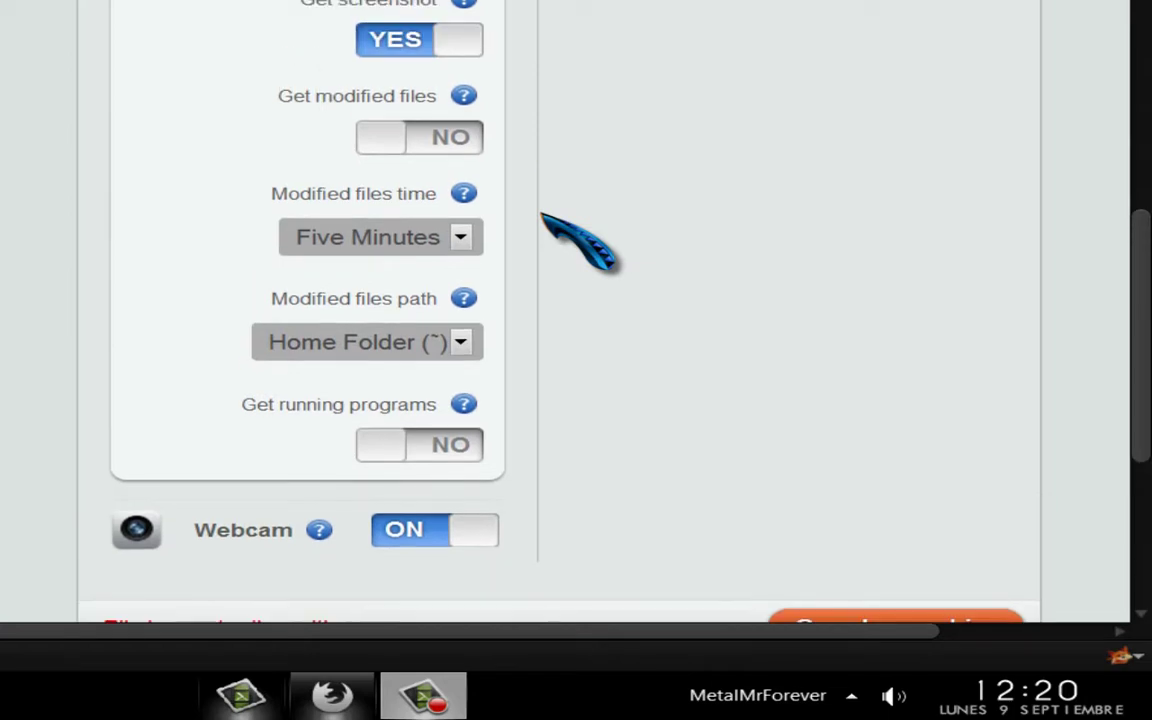
scroll(541, 214, "up", 7)
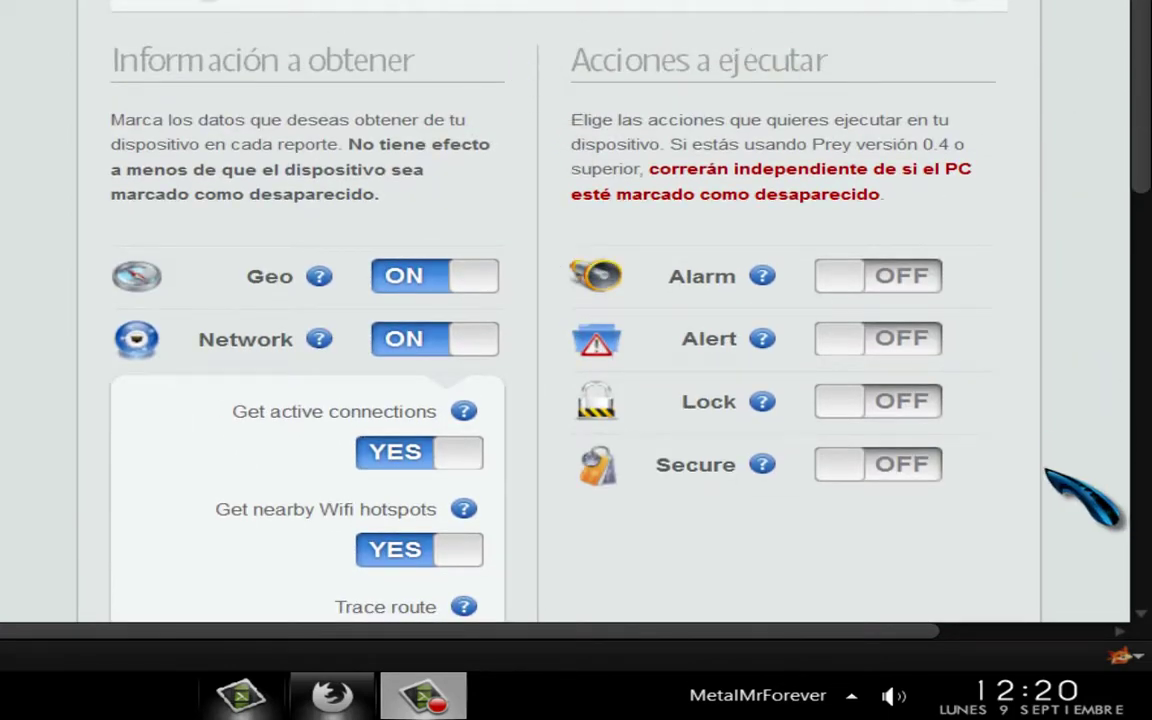
scroll(1044, 463, "down", 1)
scroll(1080, 490, "down", 1)
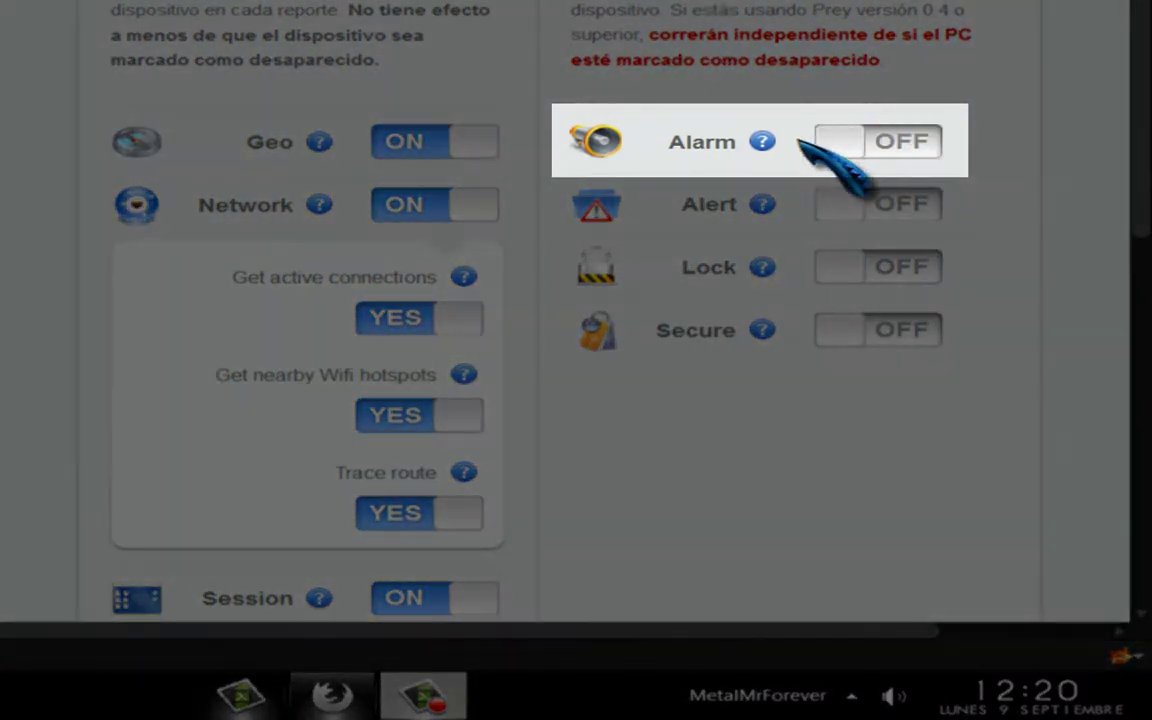
mouse_move(762, 142)
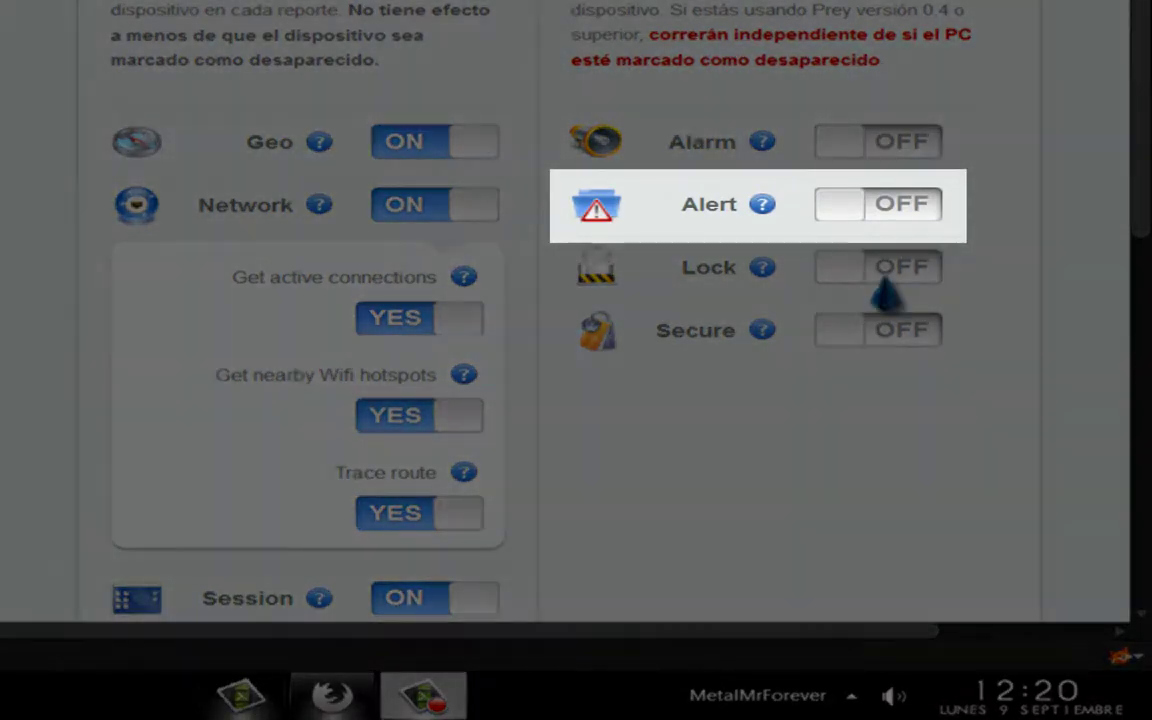
Toggle the Alert and Lock actions on, then switch both back off
mouse_move(762, 204)
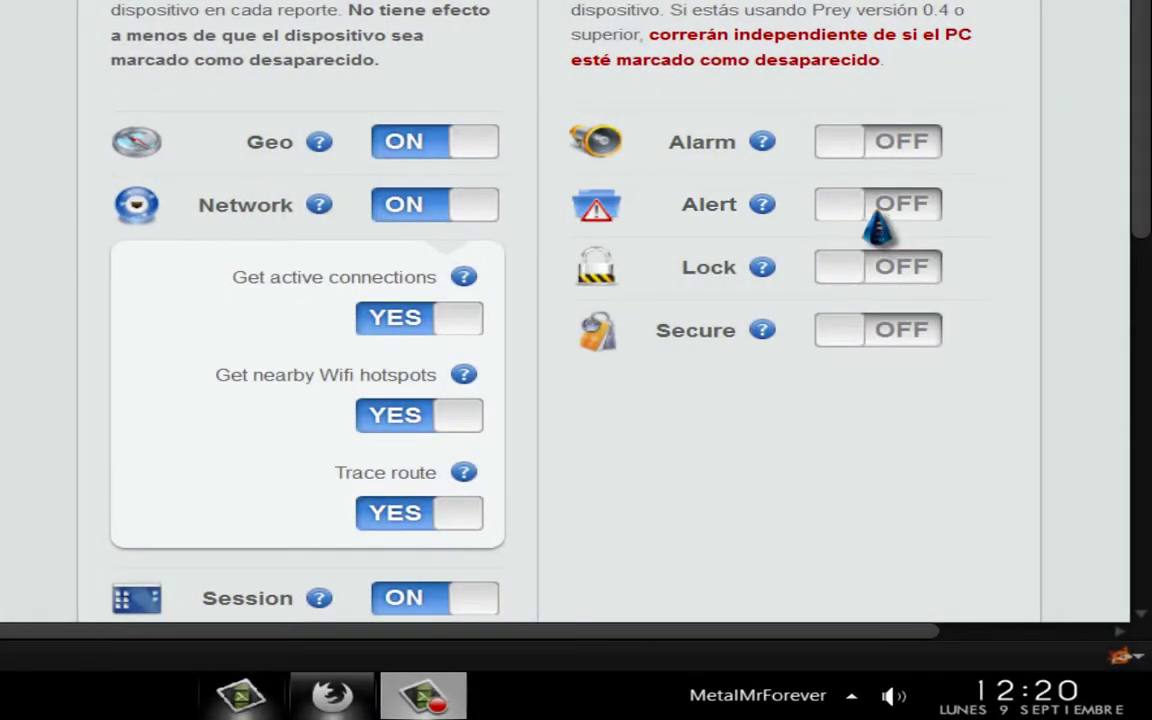
left_click(877, 218)
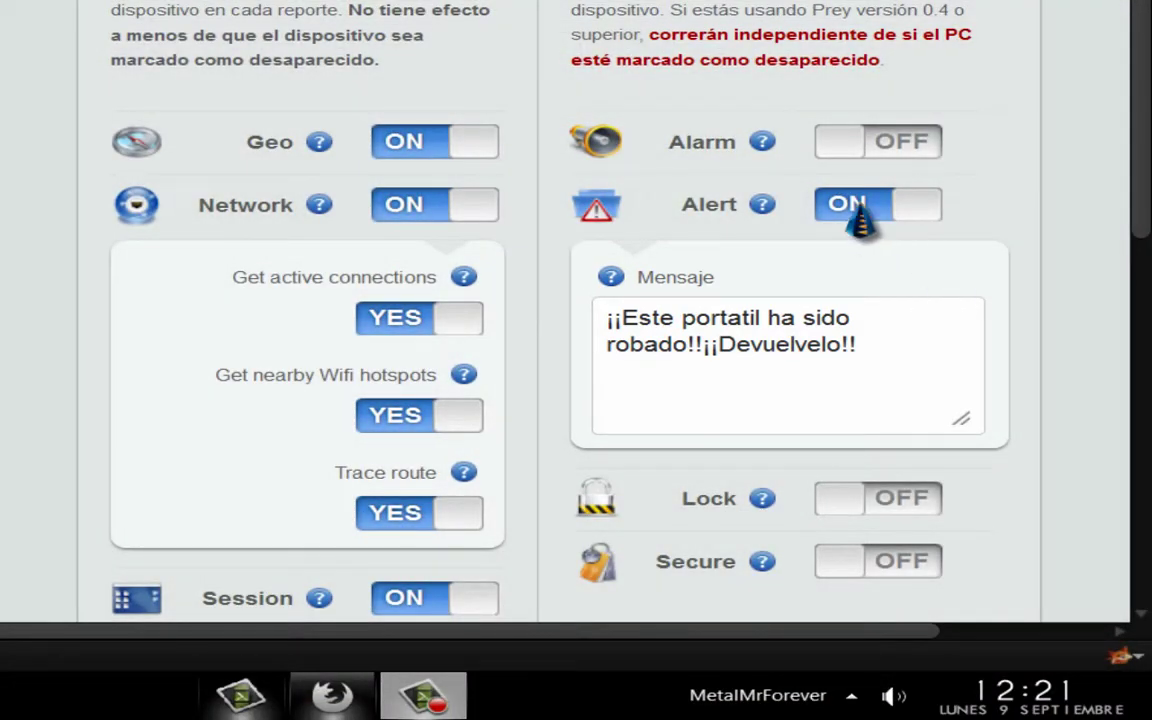
left_click(843, 215)
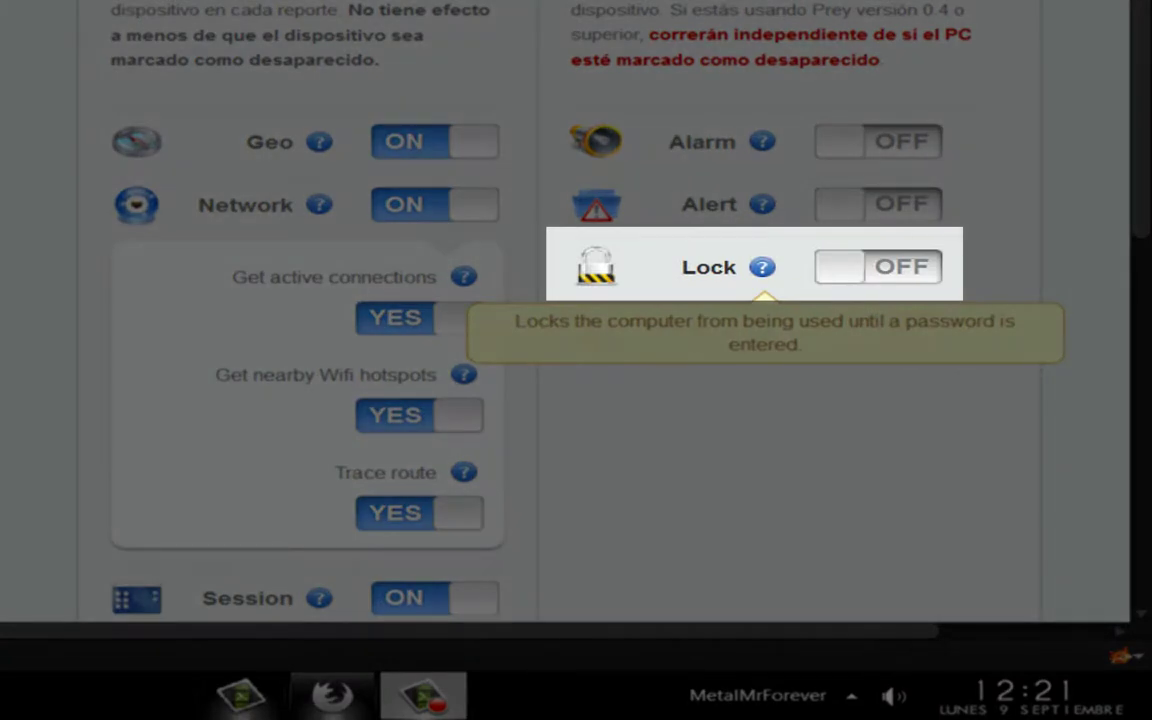
left_click(824, 280)
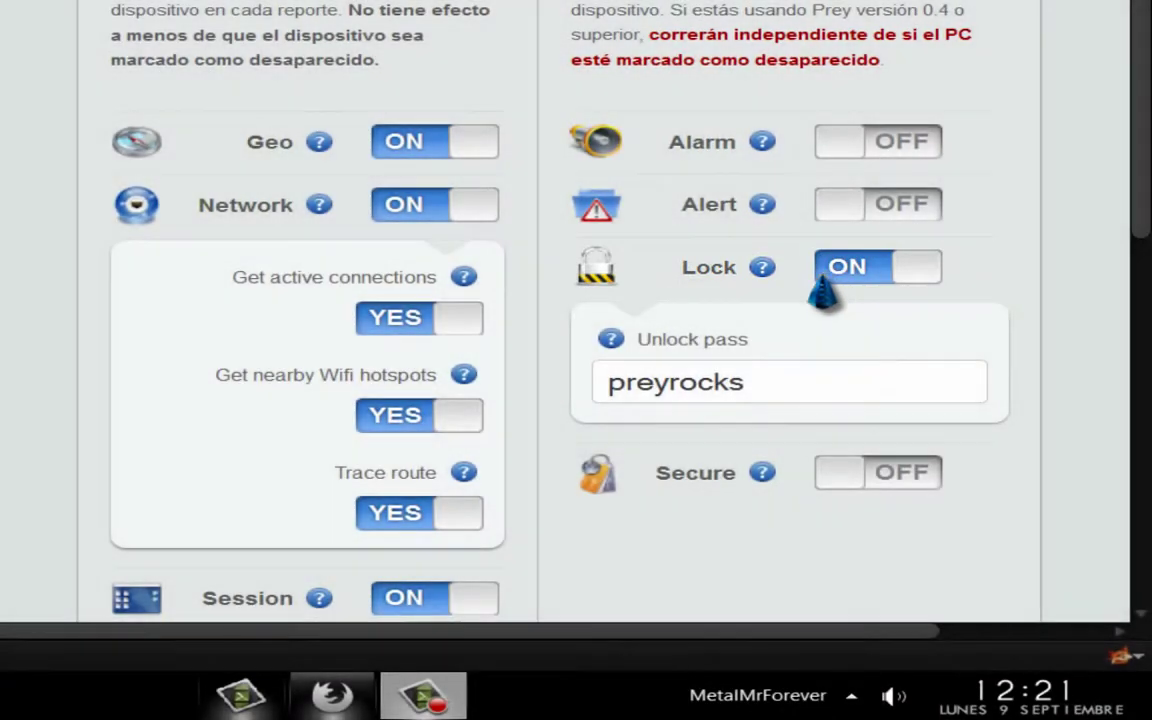
mouse_move(764, 272)
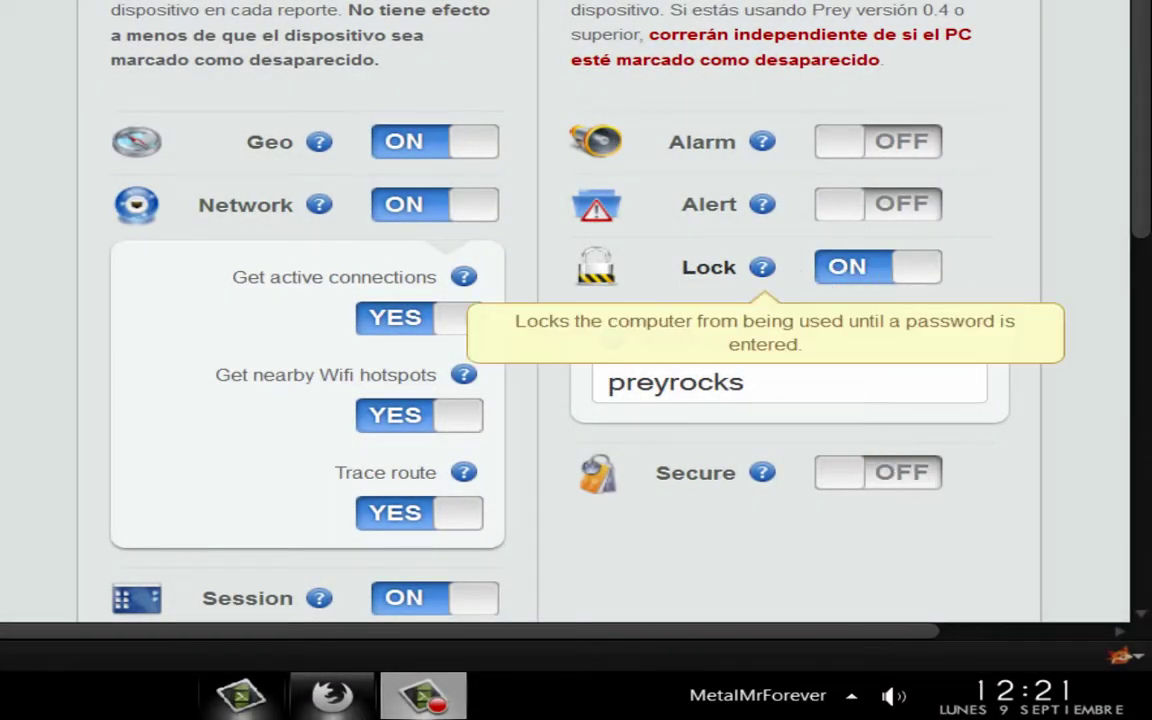
left_click(840, 285)
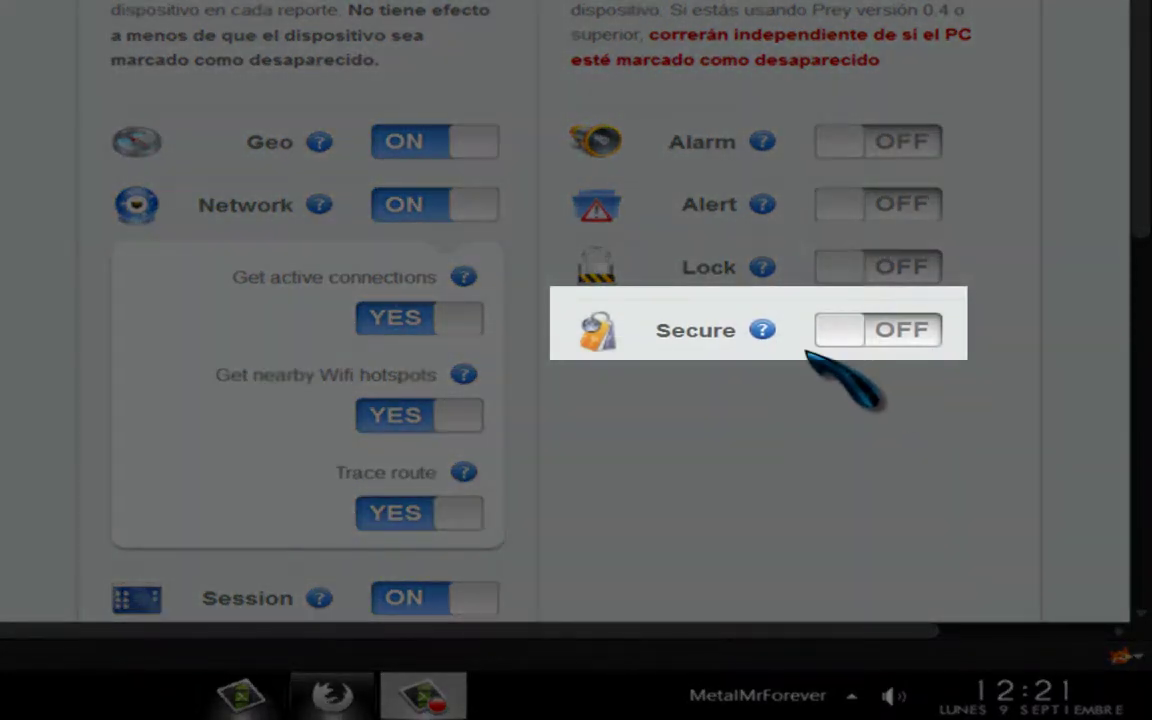
Switch Secure on and review its Hide (Move) method and delete options, all NO
mouse_move(764, 332)
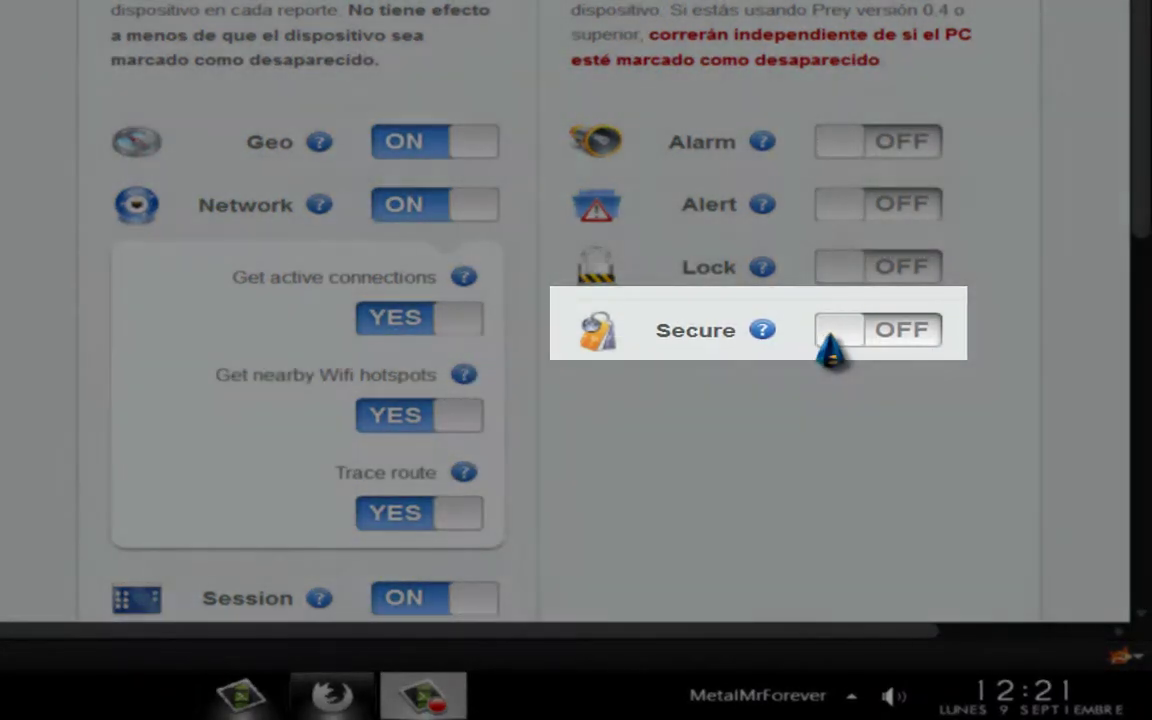
left_click(830, 343)
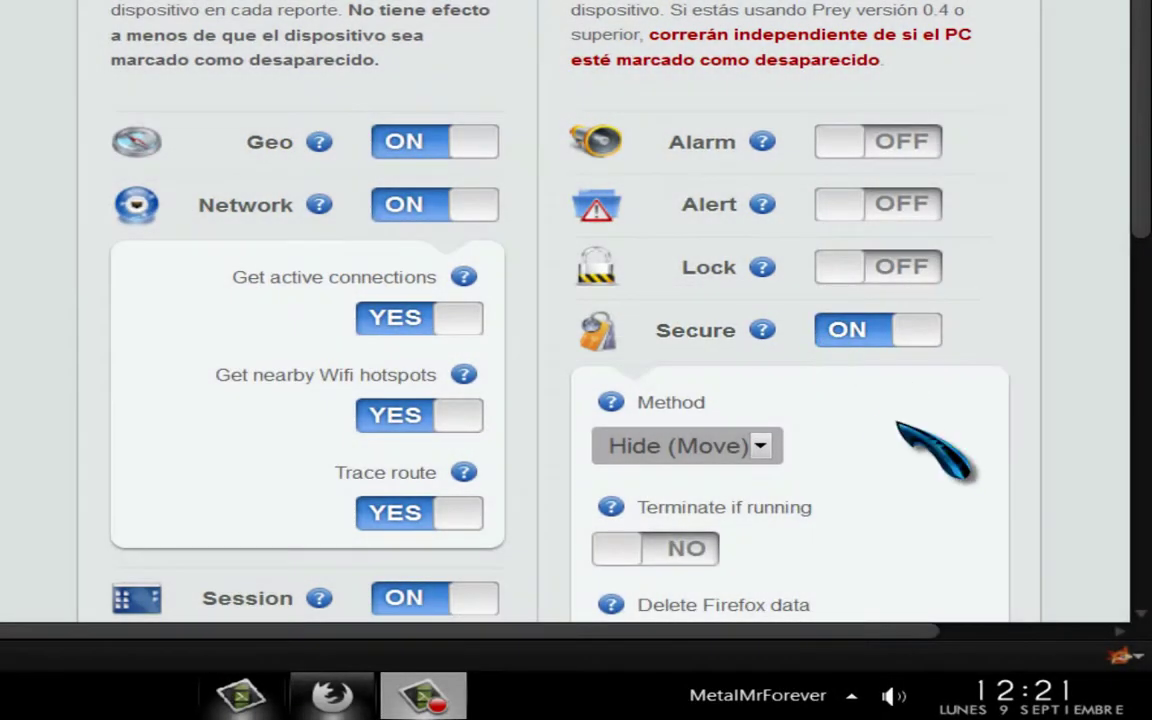
scroll(940, 450, "down", 2)
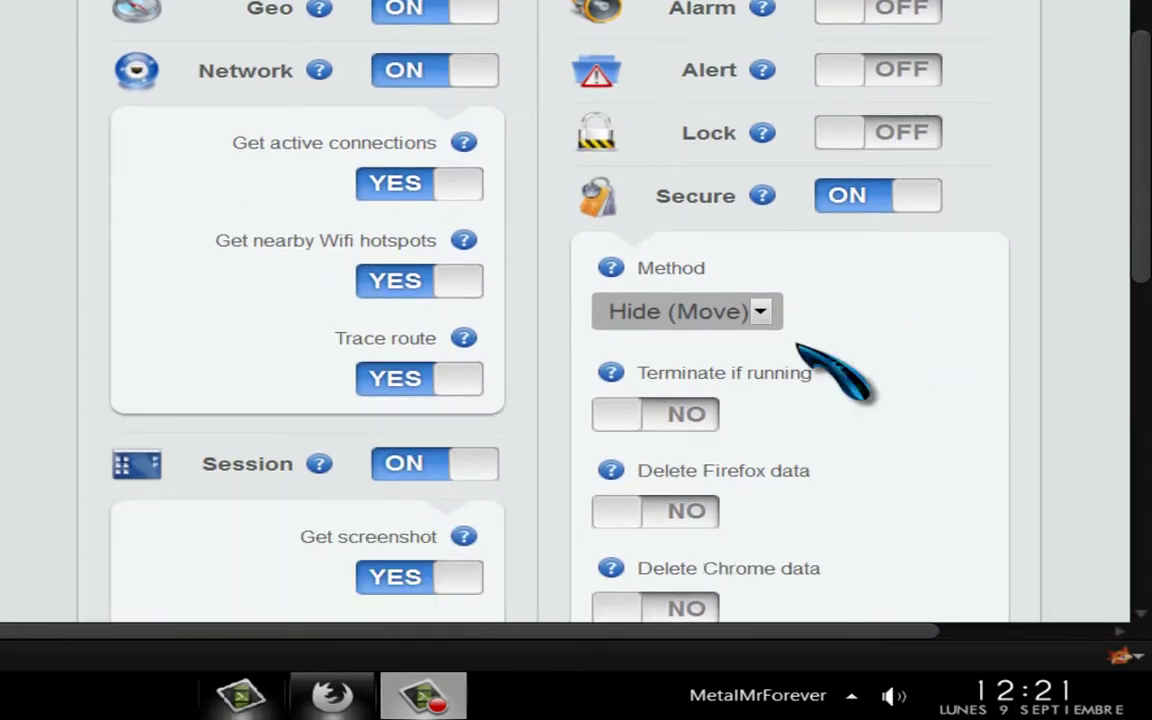
scroll(896, 373, "down", 3)
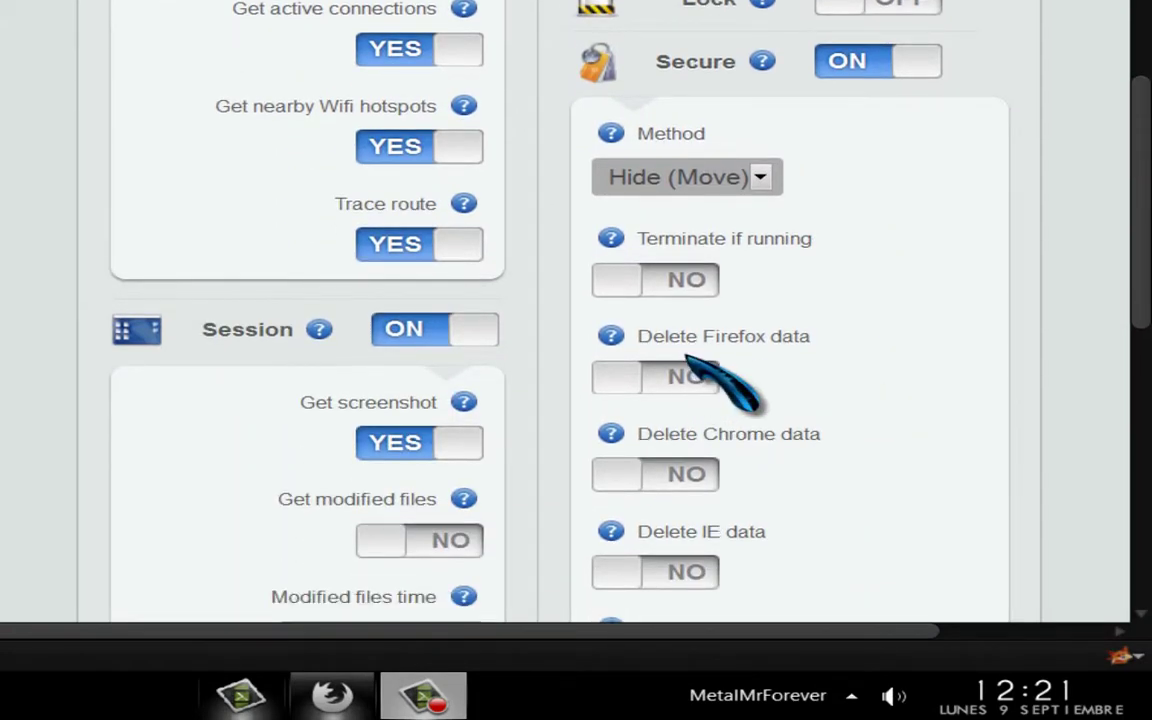
scroll(795, 375, "down", 3)
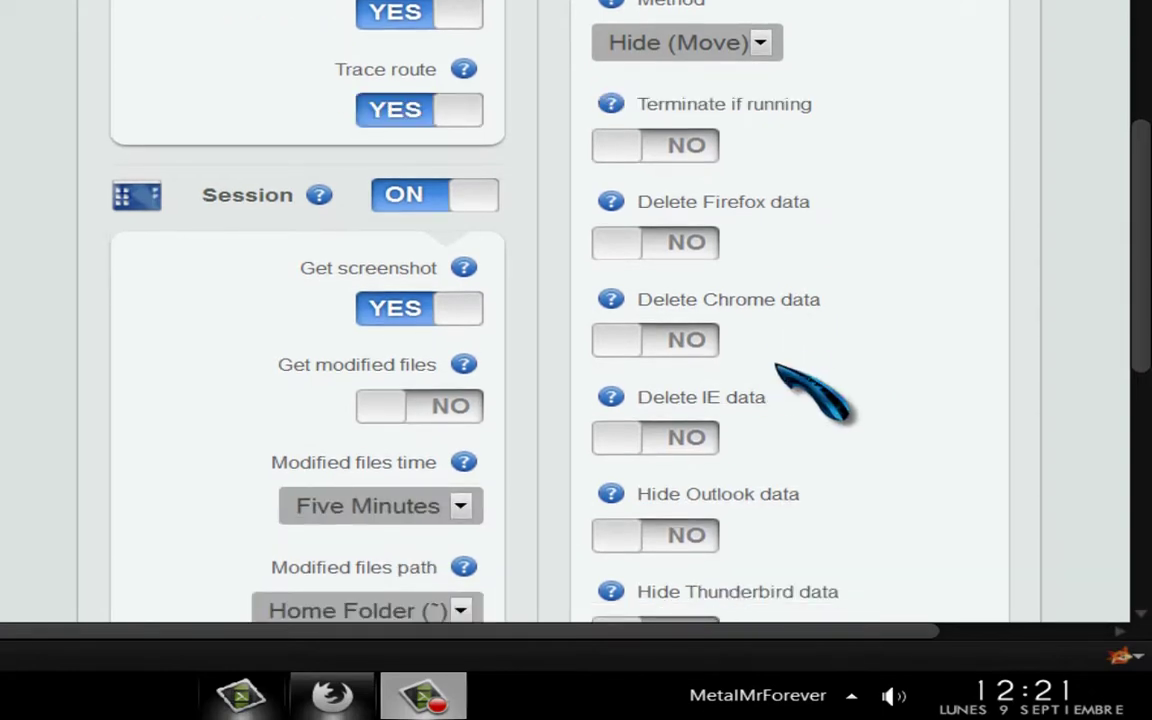
scroll(801, 418, "down", 3)
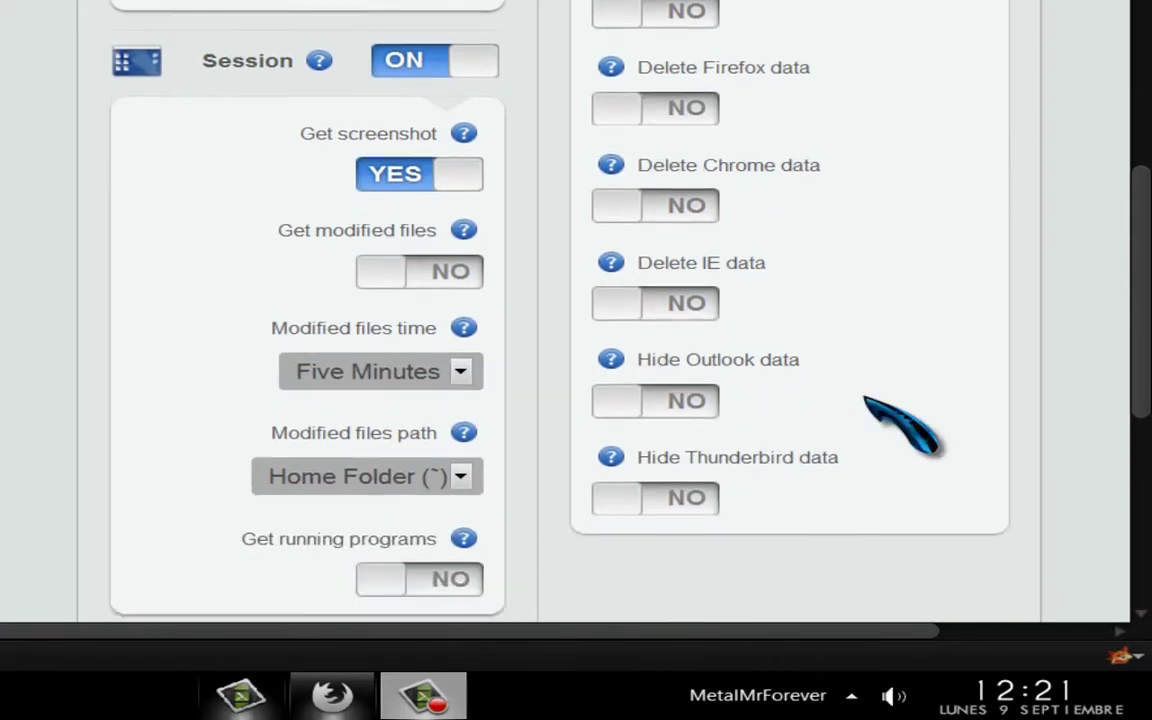
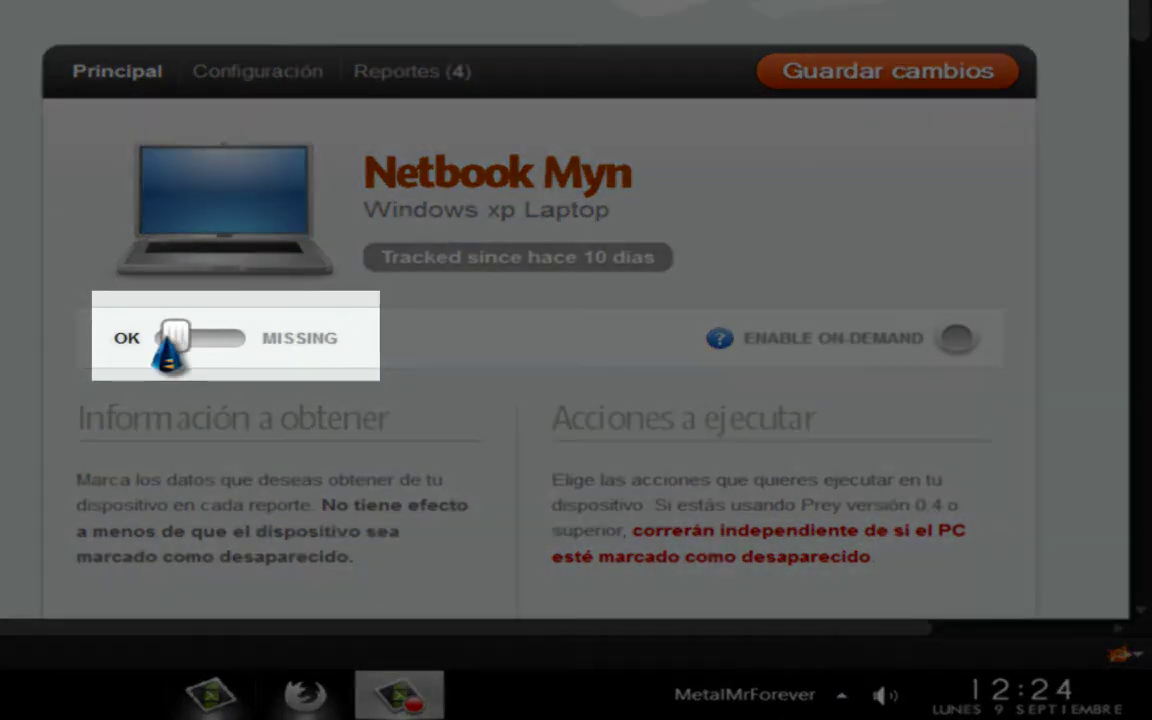
Slide Netbook Myn's status to MISSING and review the Geo, Network and action options below
left_click_drag(172, 338, 305, 345)
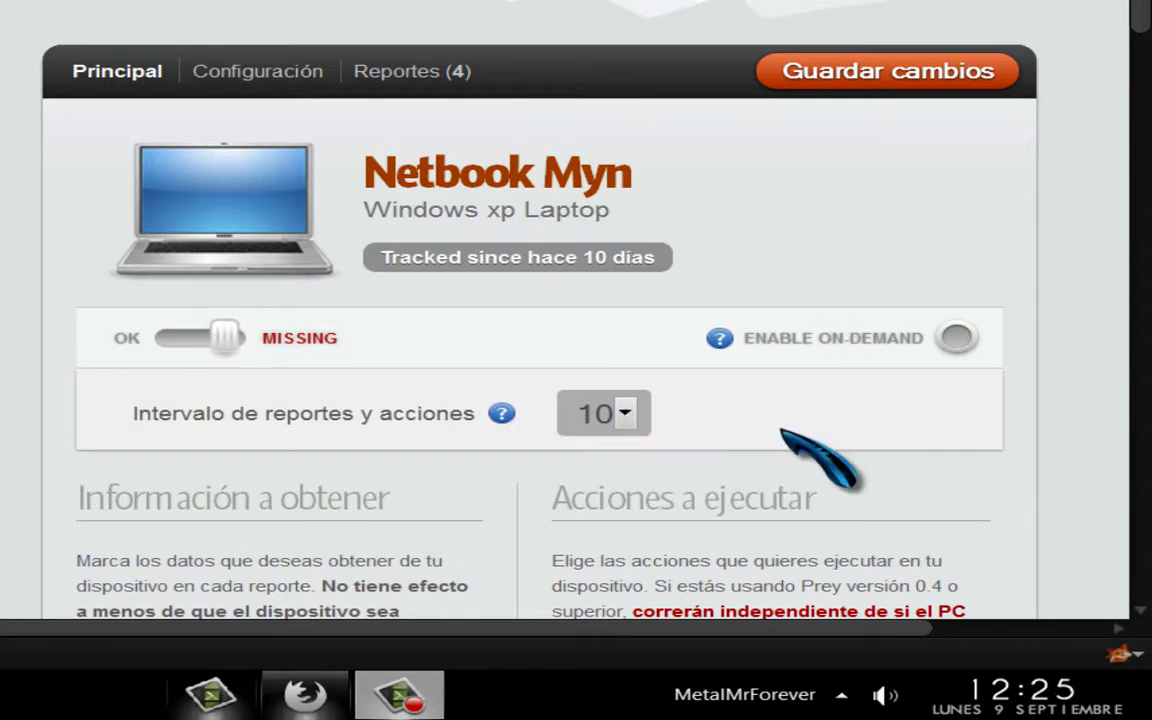
scroll(784, 437, "down", 3)
scroll(786, 420, "down", 2)
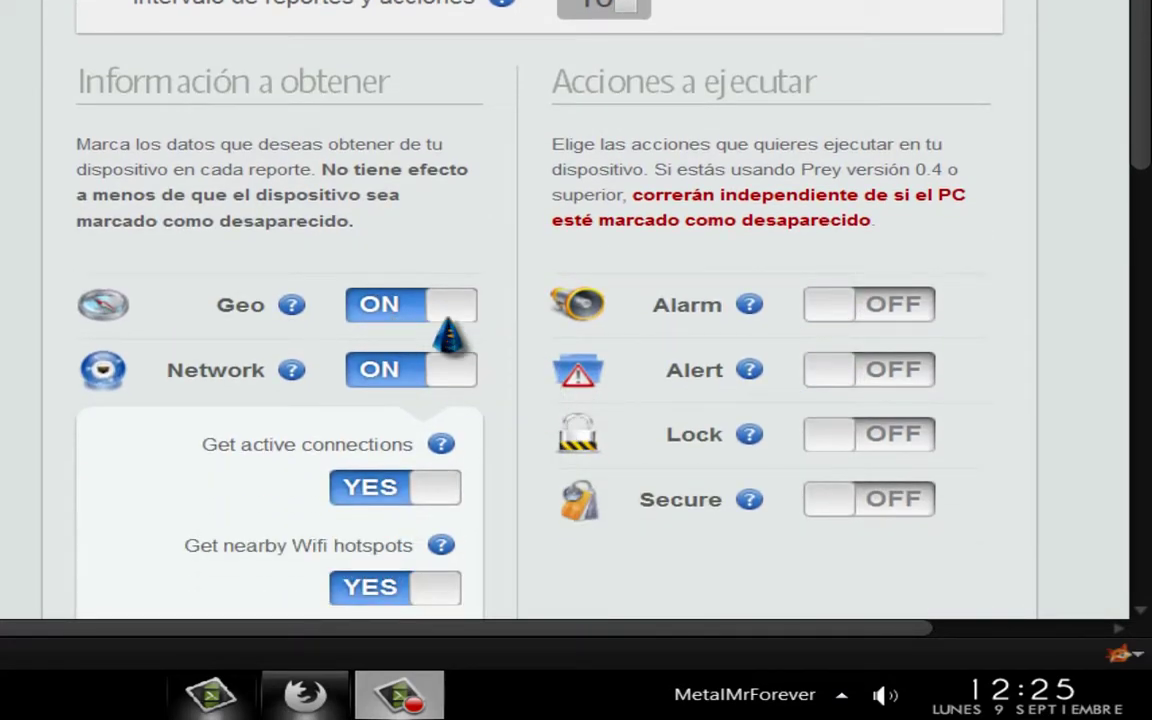
scroll(425, 468, "down", 1)
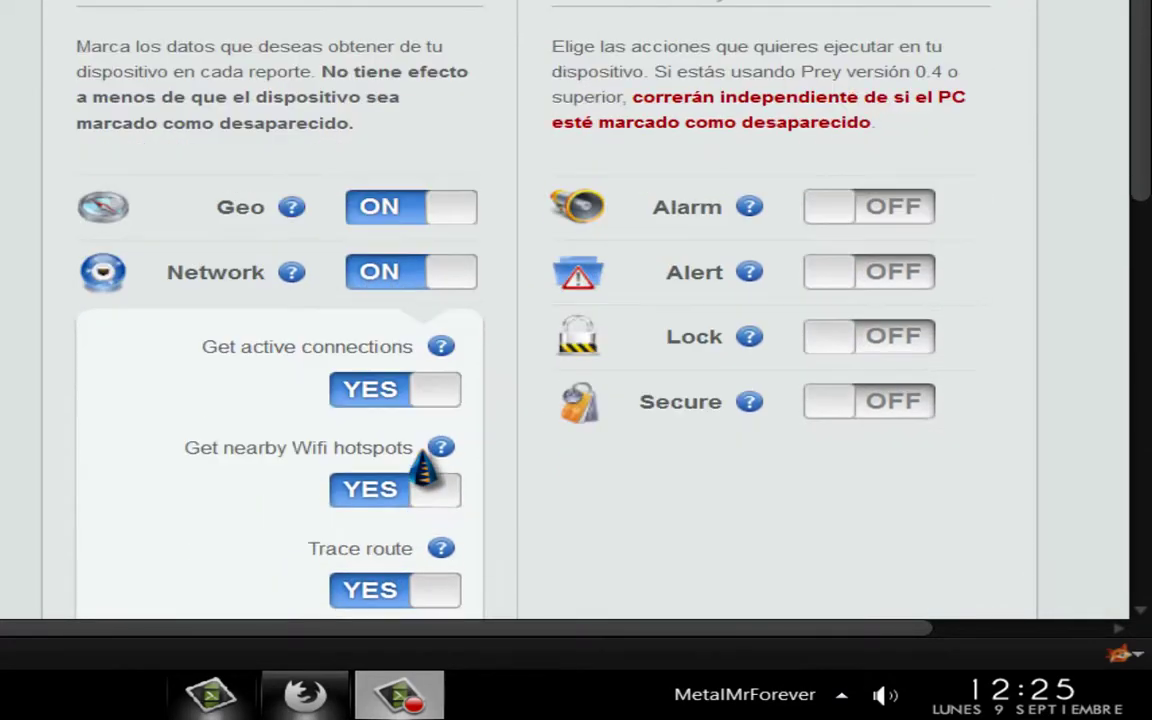
scroll(427, 420, "down", 1)
scroll(481, 373, "up", 6)
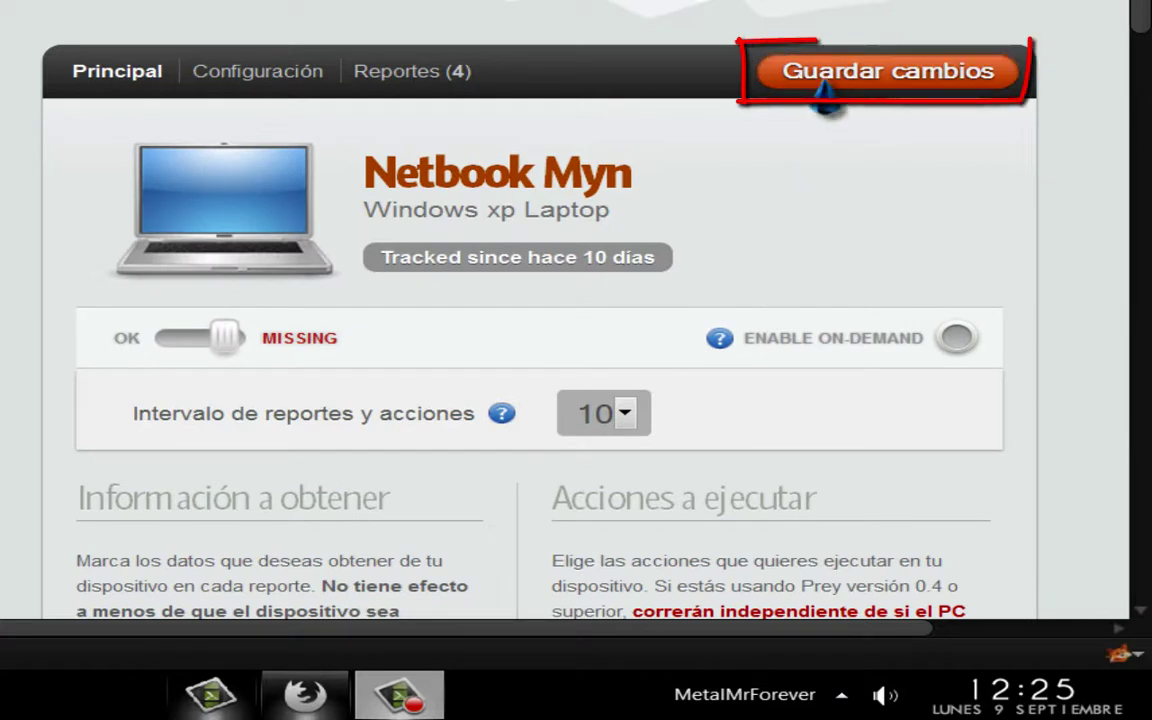
Save the netbook's missing status with Guardar cambios
left_click(838, 80)
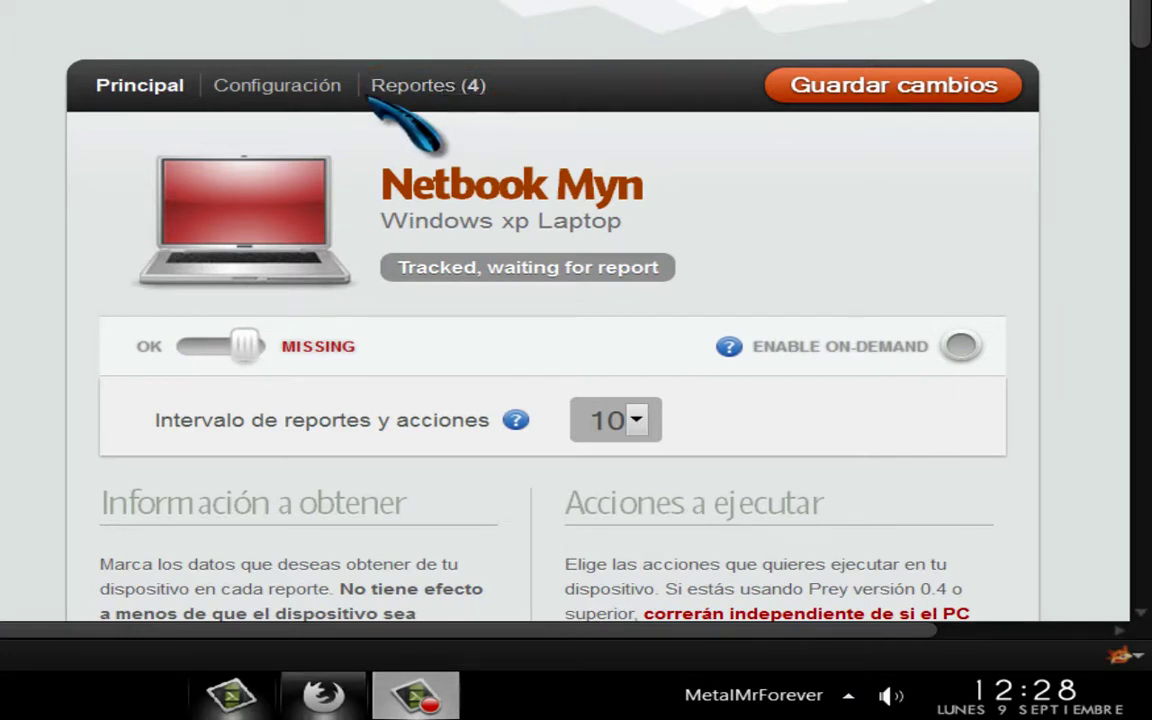
Open the second of the netbook's four reports from the Reportes (4) tab
left_click(398, 90)
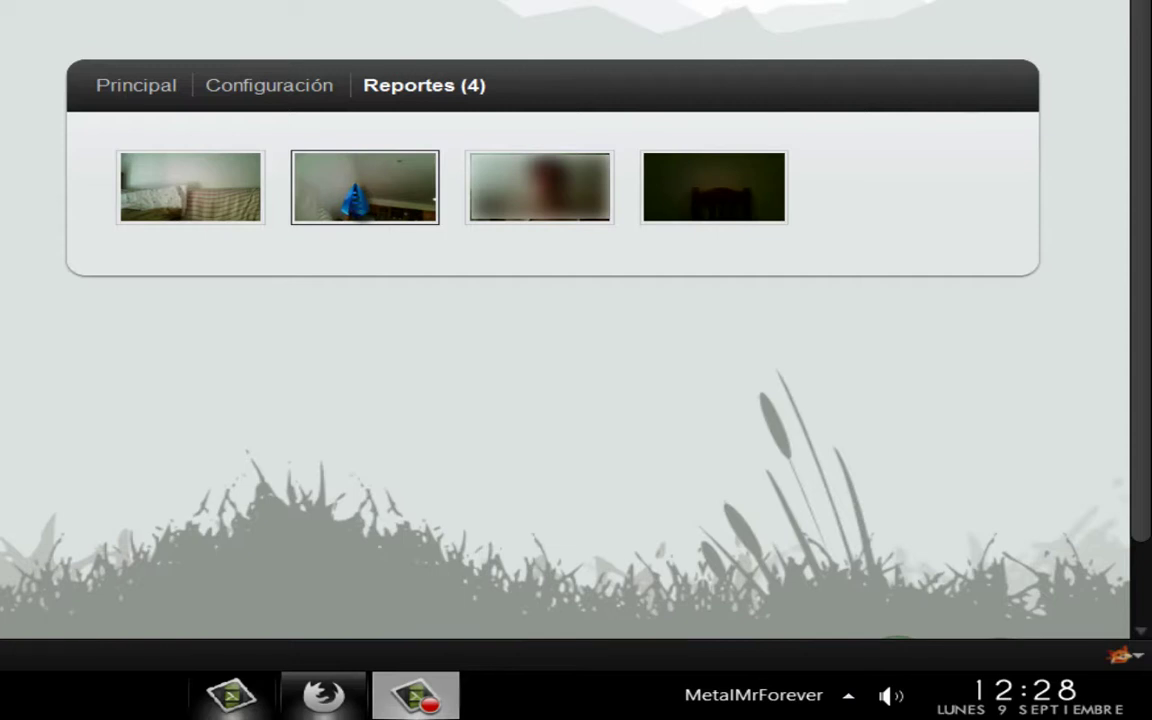
left_click(356, 186)
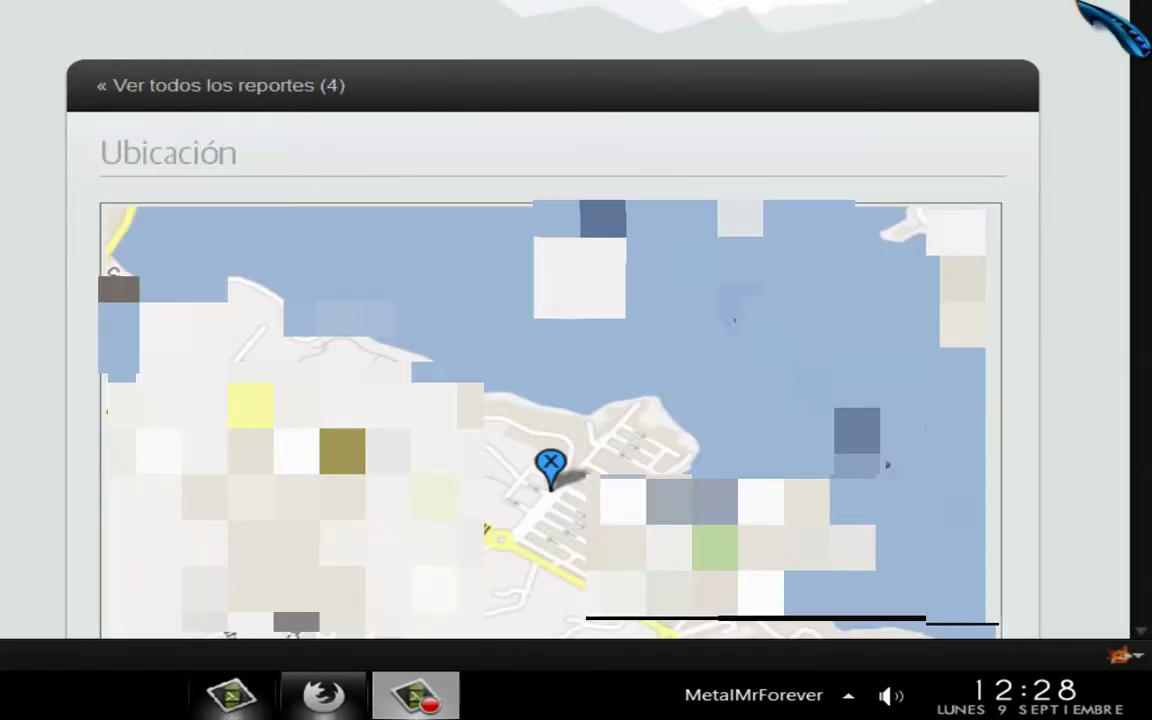
scroll(550, 350, "down", 2)
scroll(550, 350, "down", 3)
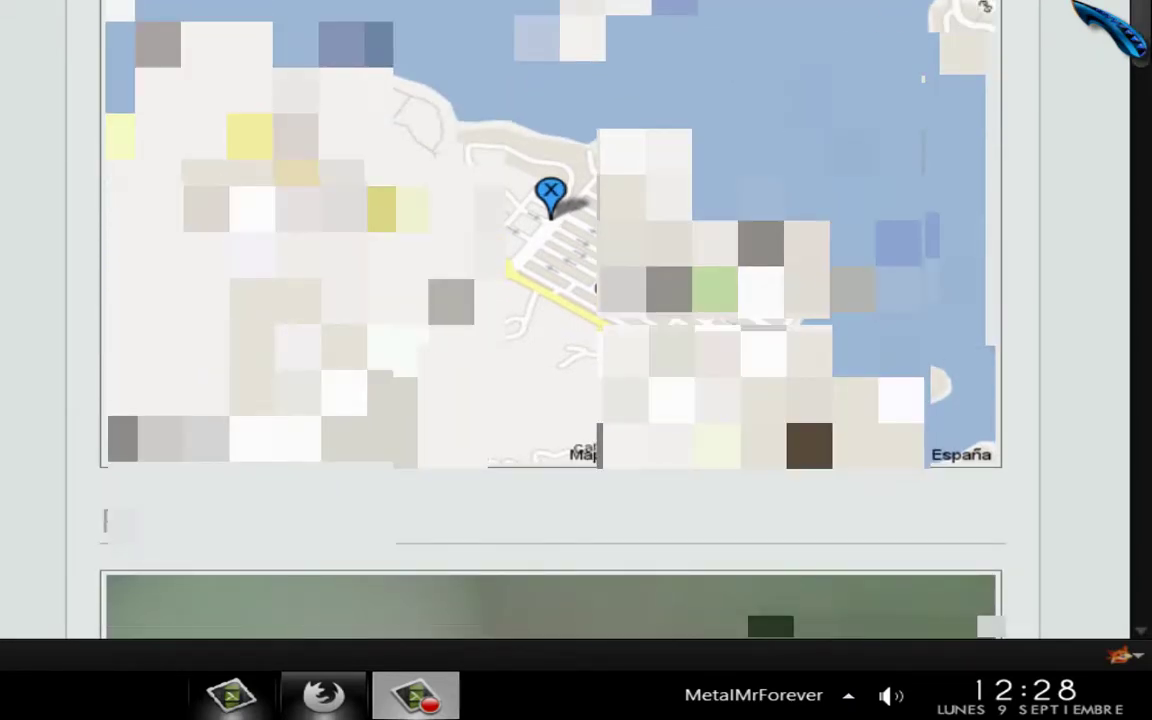
scroll(550, 350, "down", 2)
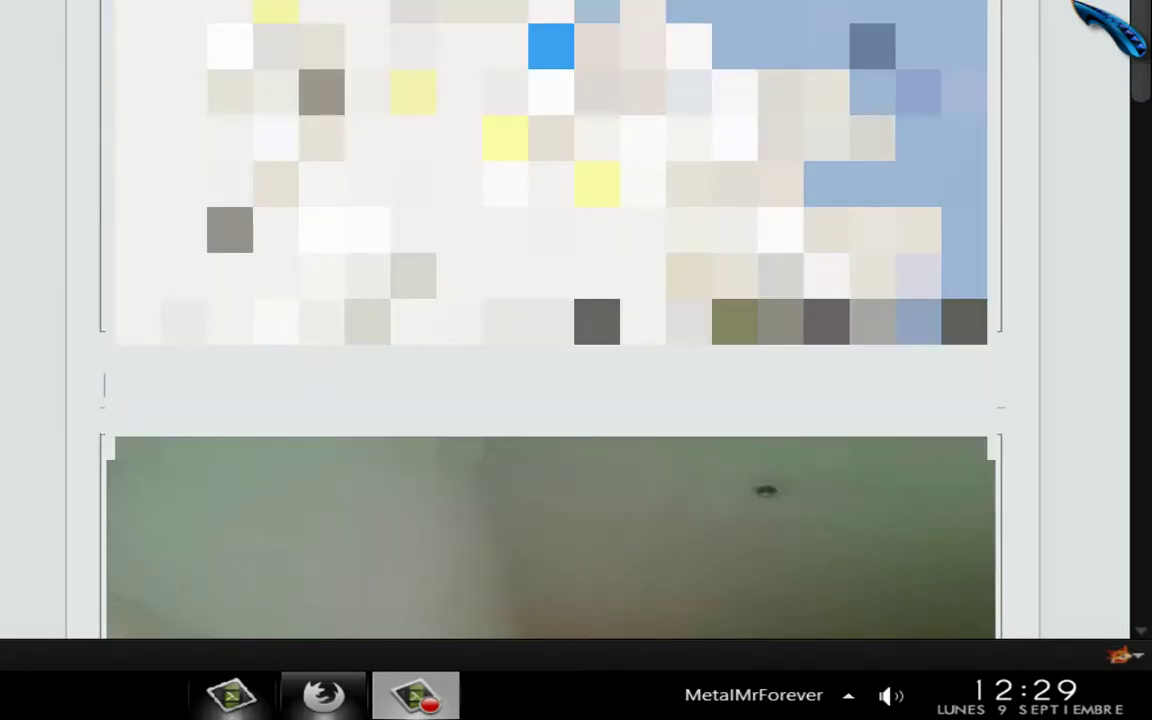
scroll(550, 350, "down", 4)
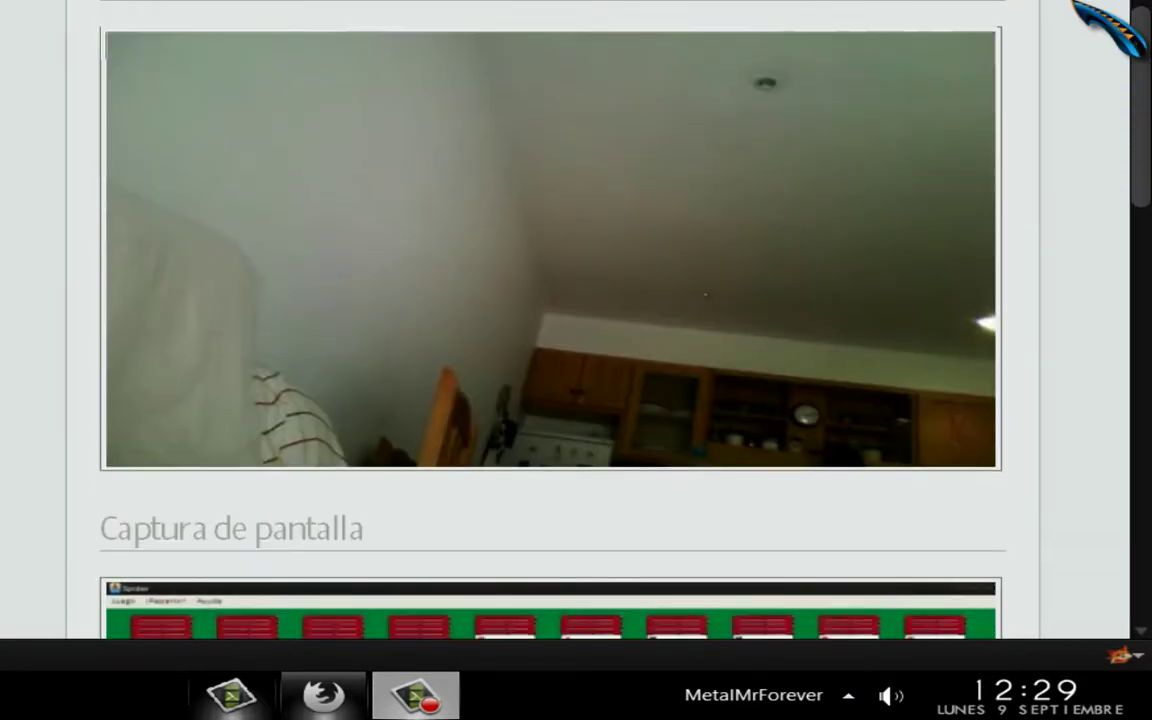
scroll(765, 260, "up", 2)
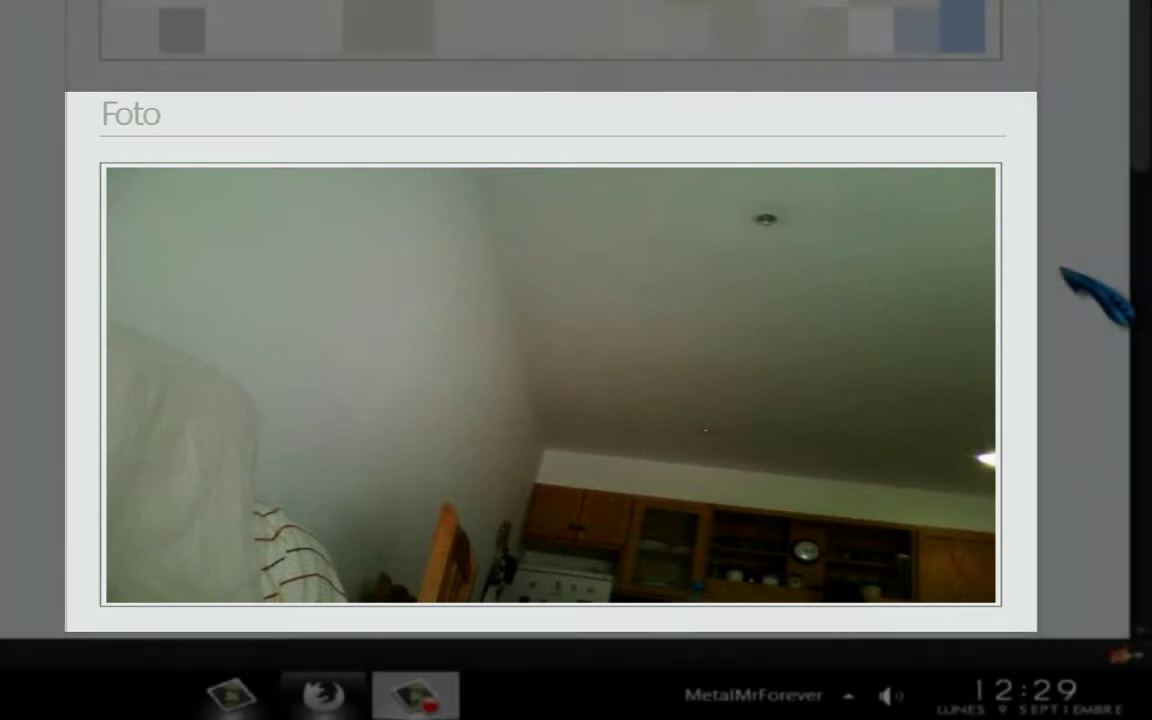
scroll(1064, 272, "down", 2)
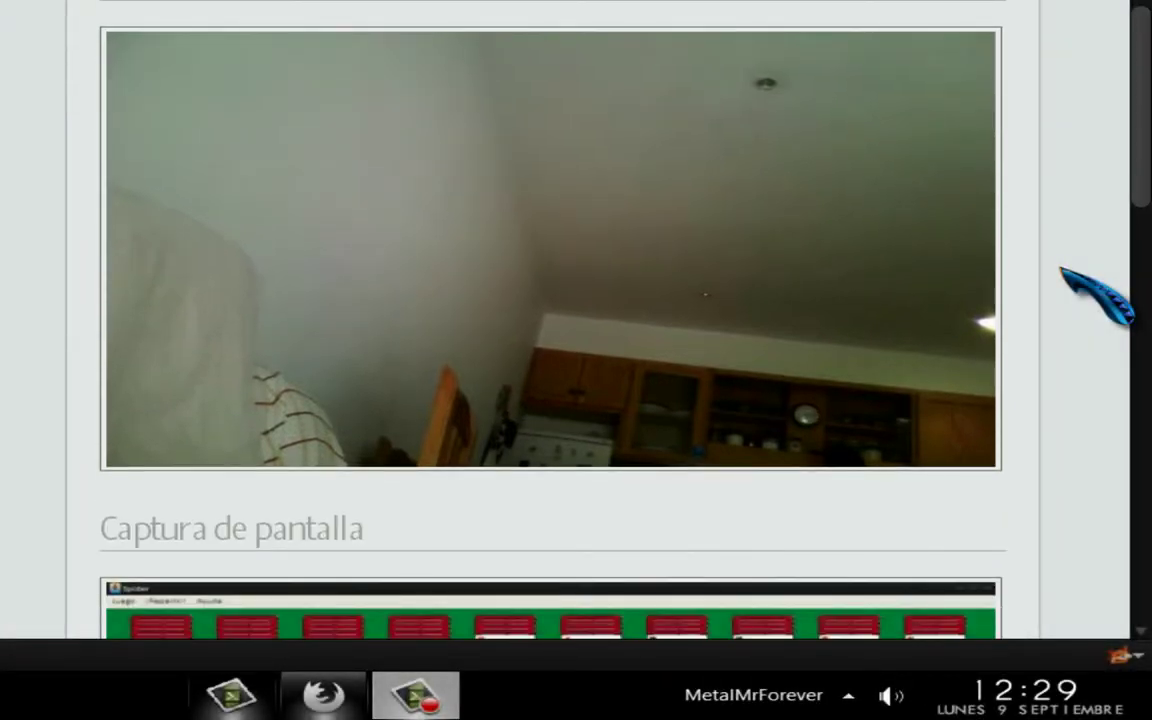
scroll(1095, 295, "down", 6)
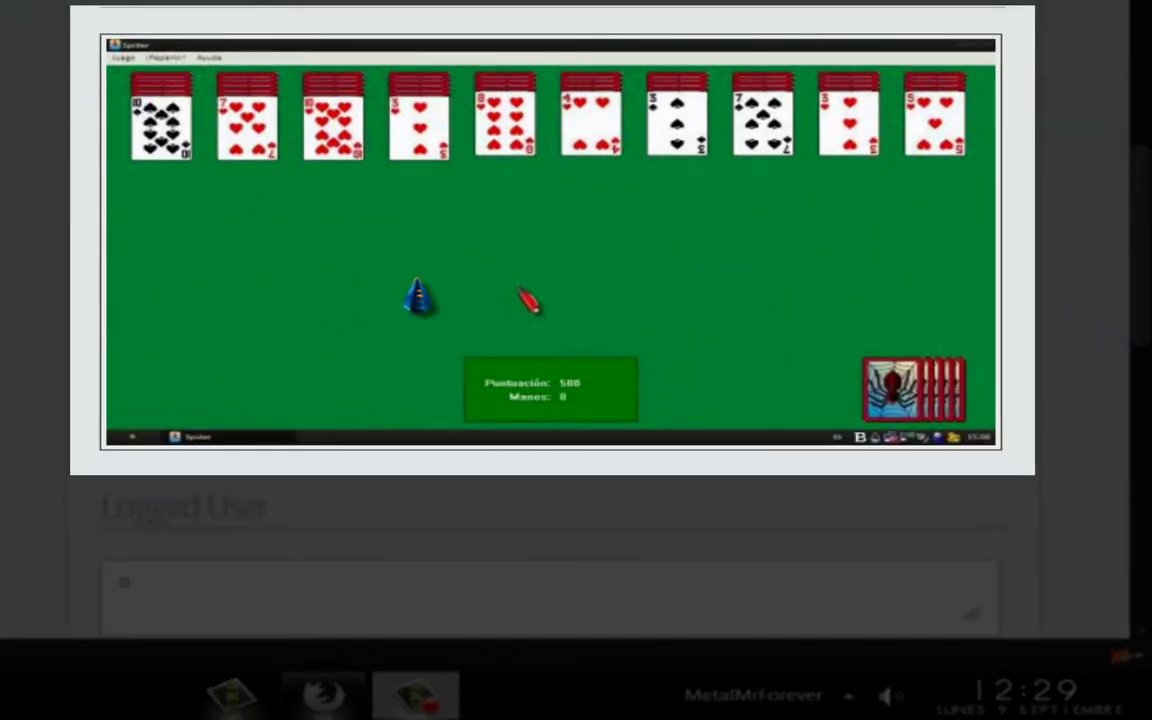
scroll(1120, 250, "down", 3)
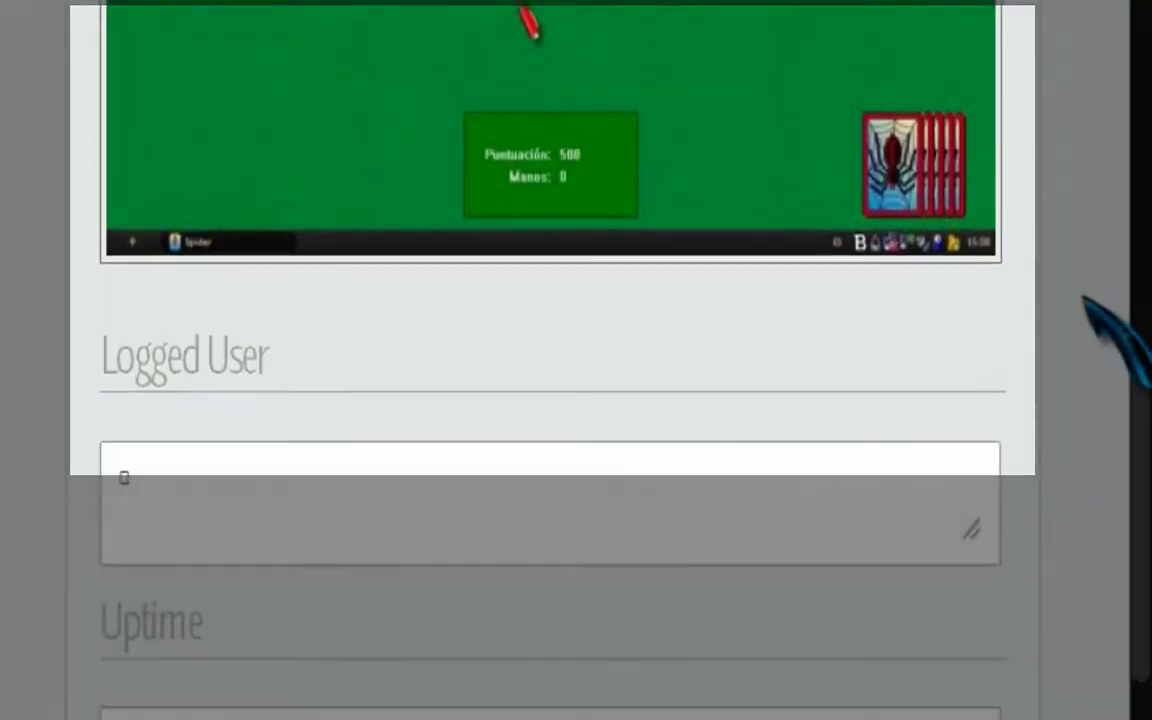
Enlarge the report's Uptime and Active Connections boxes to show all their rows
scroll(1083, 298, "down", 8)
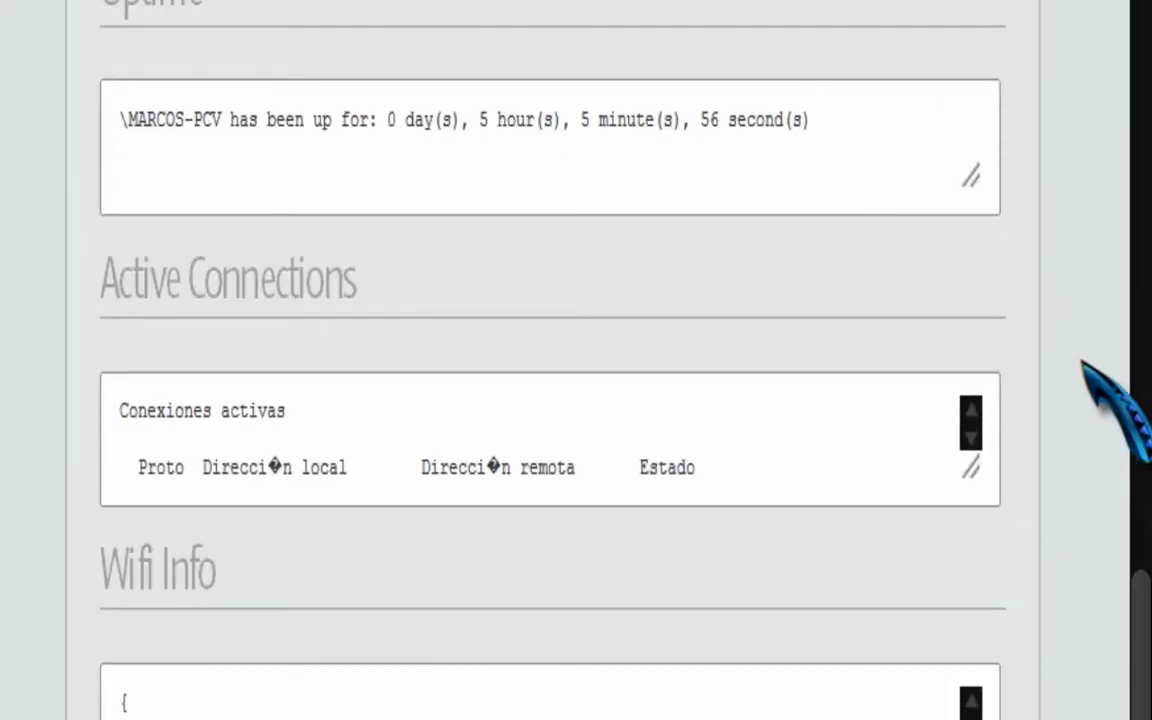
left_click_drag(972, 173, 989, 257)
scroll(1058, 356, "down", 5)
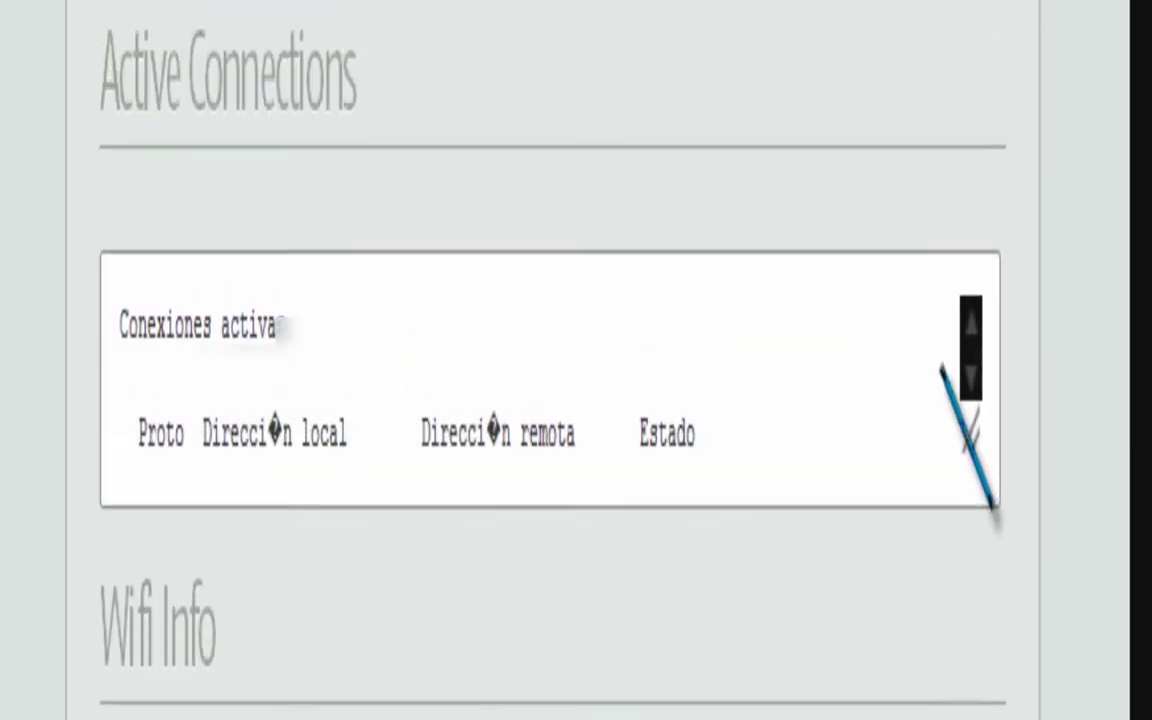
left_click_drag(993, 507, 1035, 715)
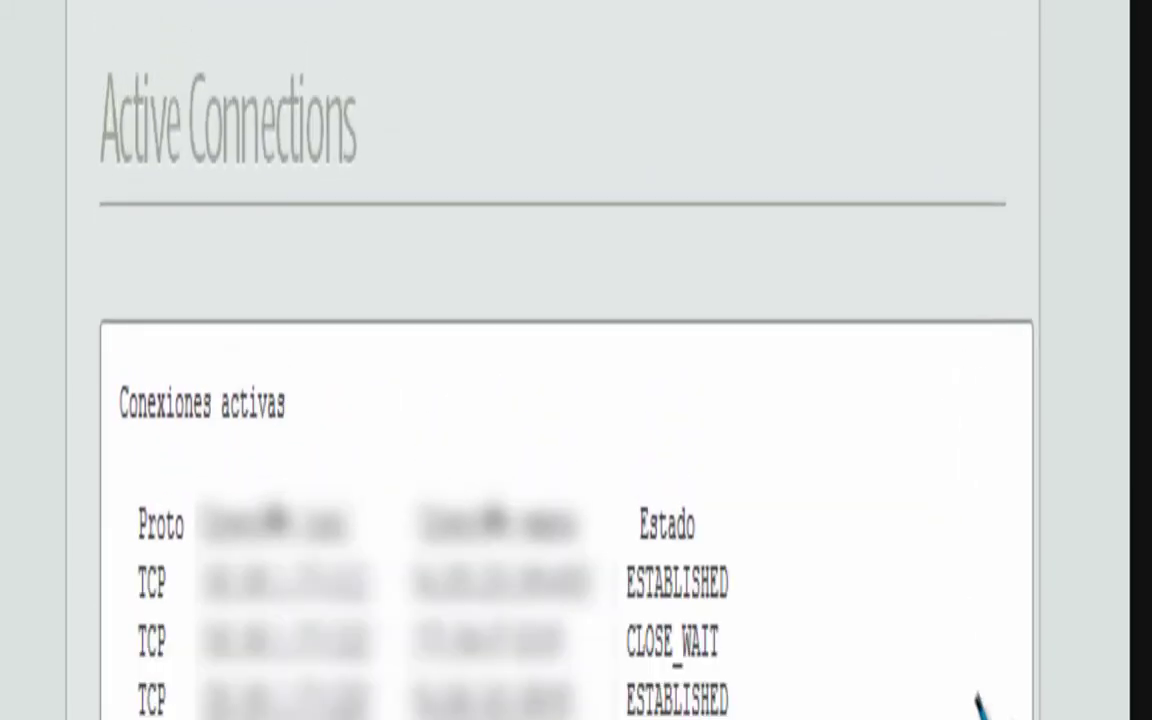
Scroll through the rest of the report, resize one more box, then scroll back up
scroll(568, 400, "down", 5)
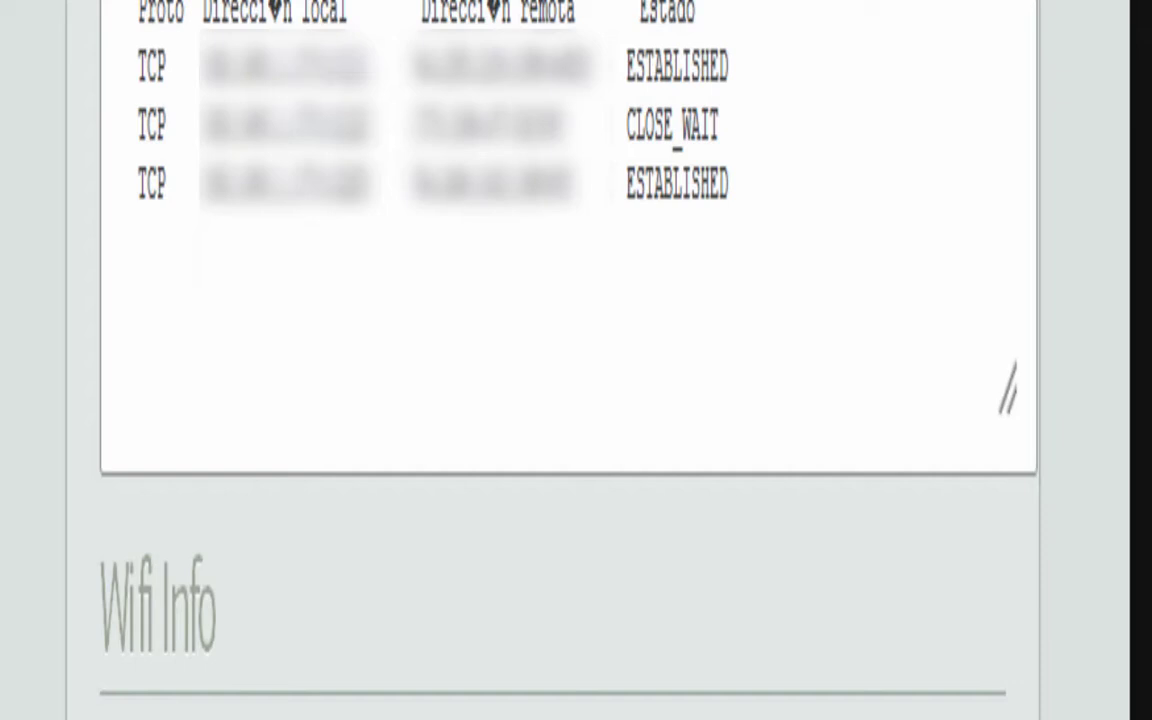
scroll(568, 400, "down", 8)
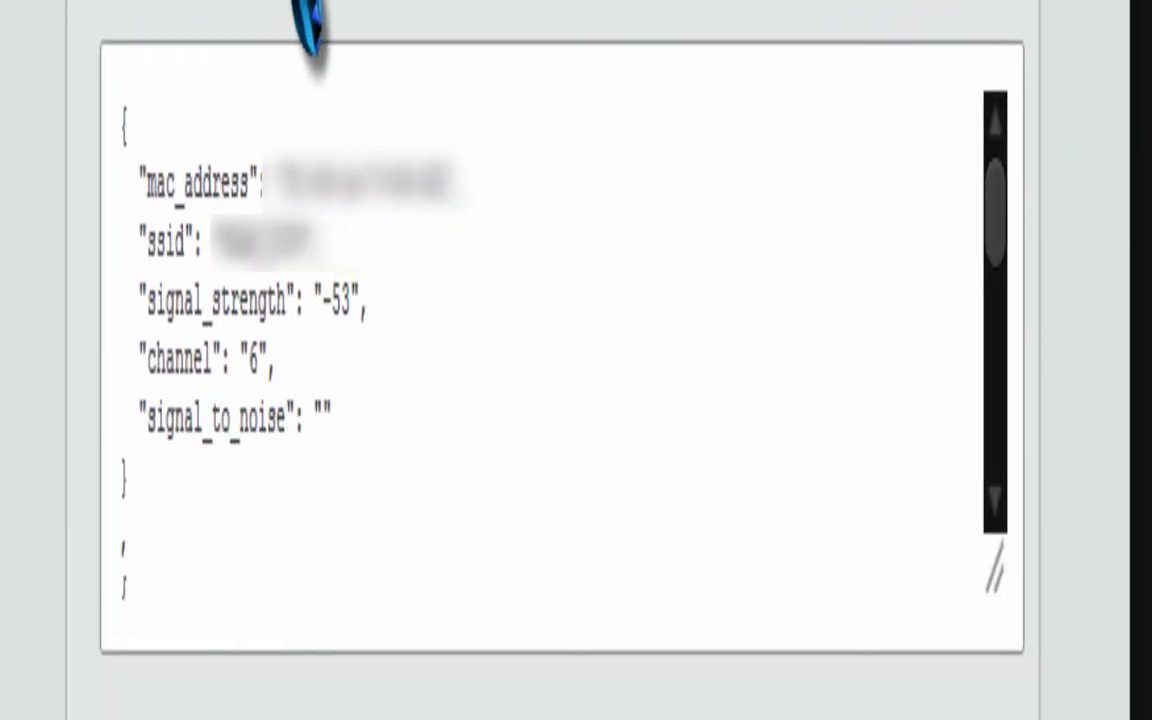
scroll(296, 10, "down", 4)
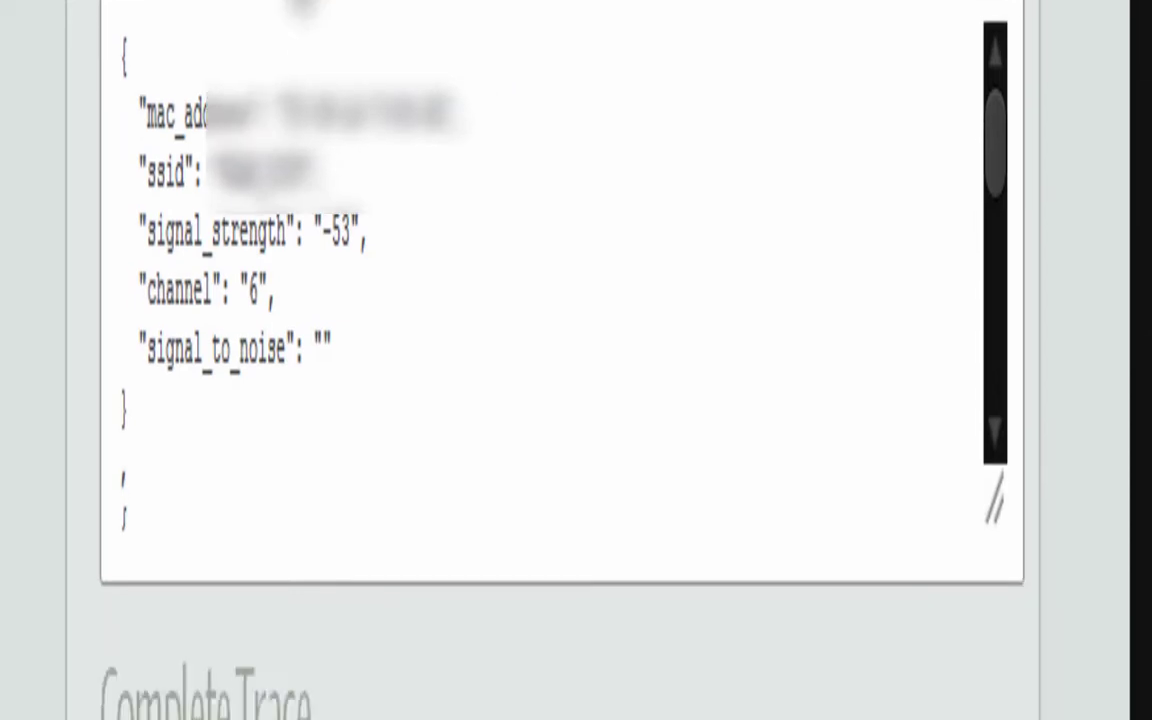
scroll(1035, 255, "down", 3)
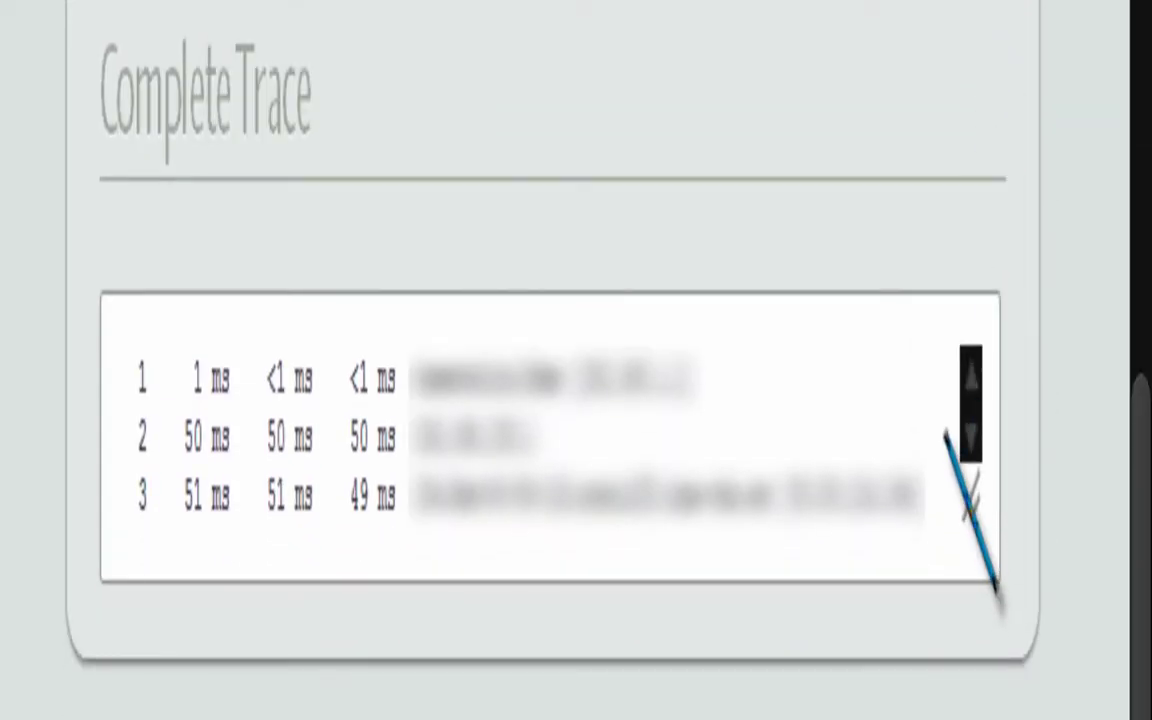
left_click_drag(995, 590, 975, 718)
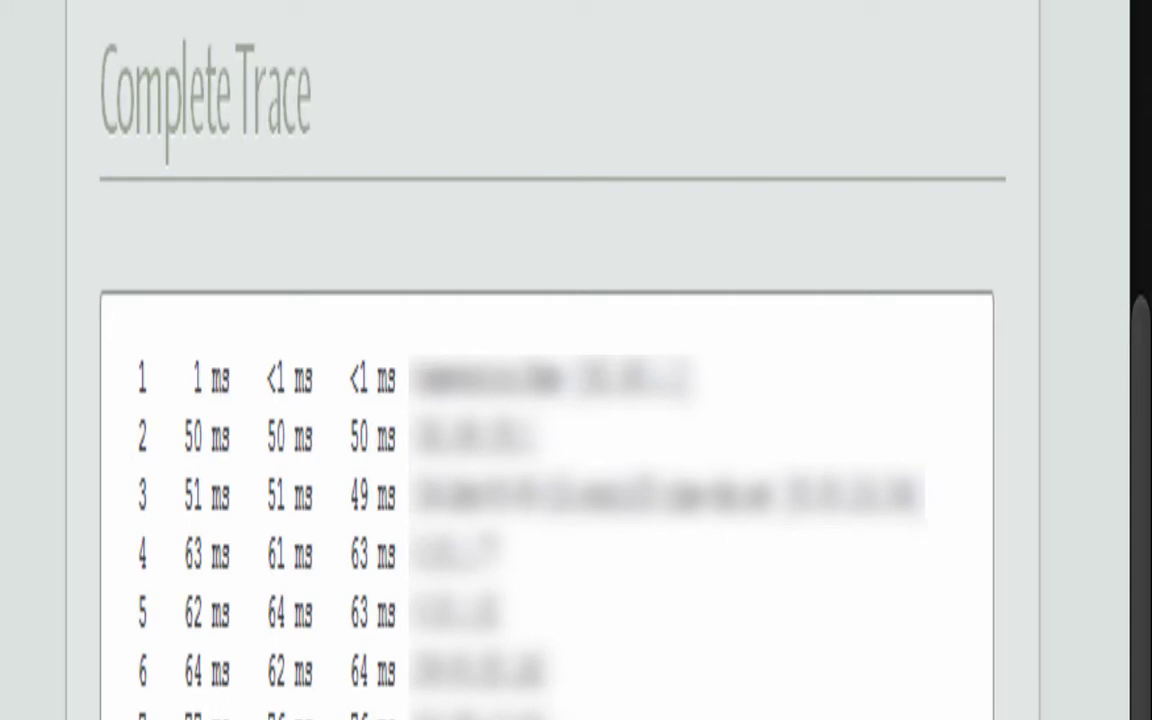
scroll(12, 150, "down", 15)
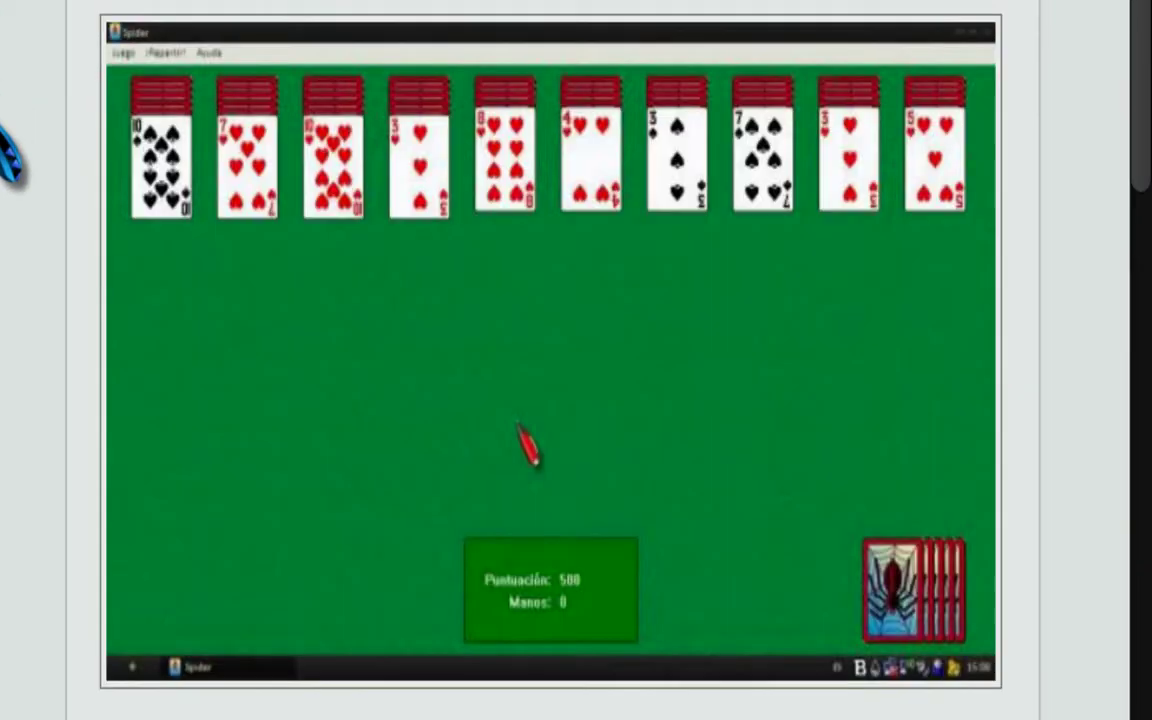
scroll(5, 130, "up", 10)
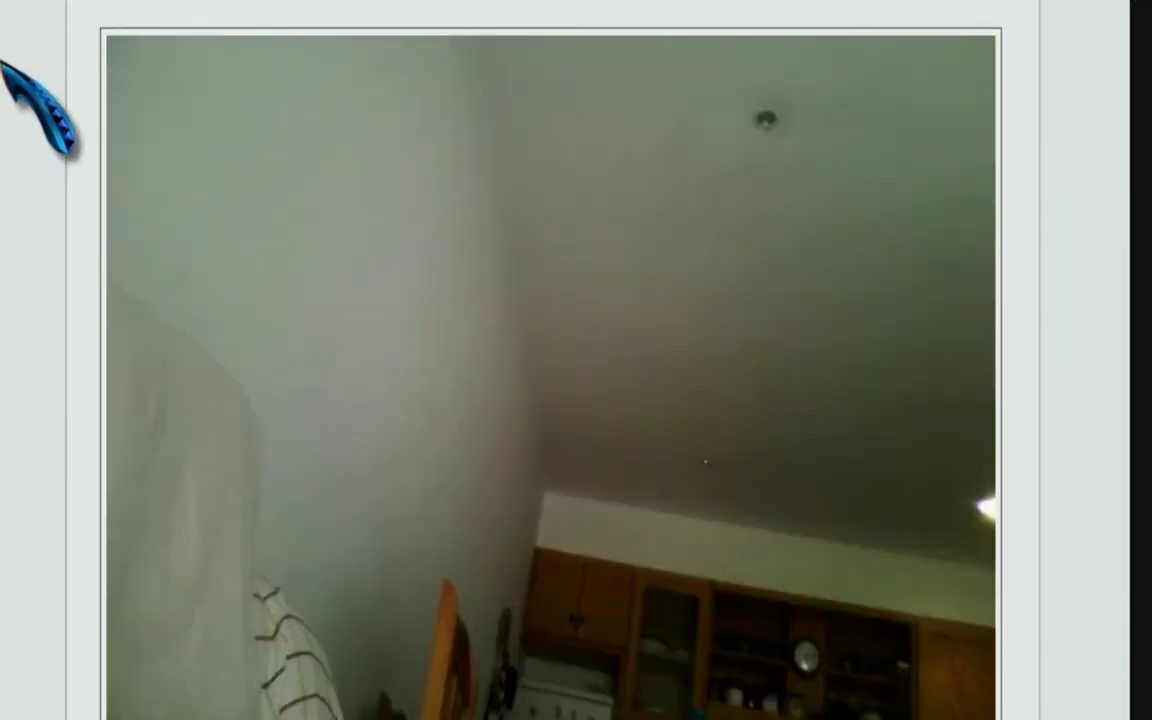
scroll(26, 62, "down", 1)
scroll(36, 20, "up", 2)
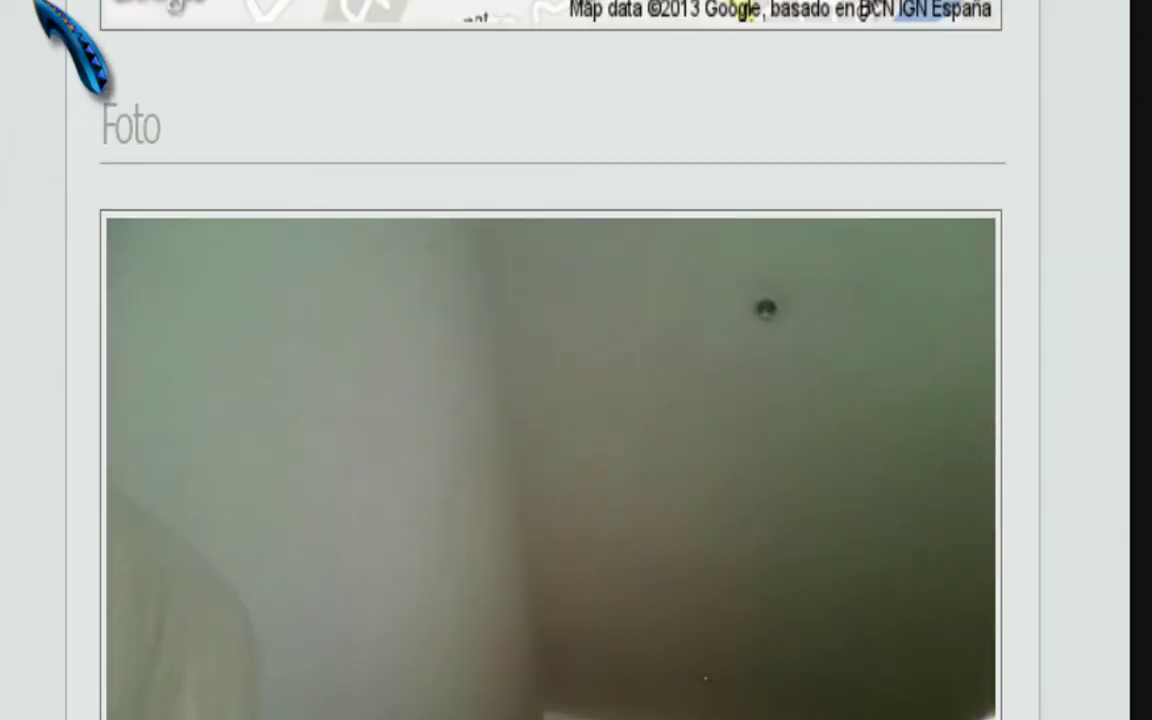
scroll(36, 10, "up", 5)
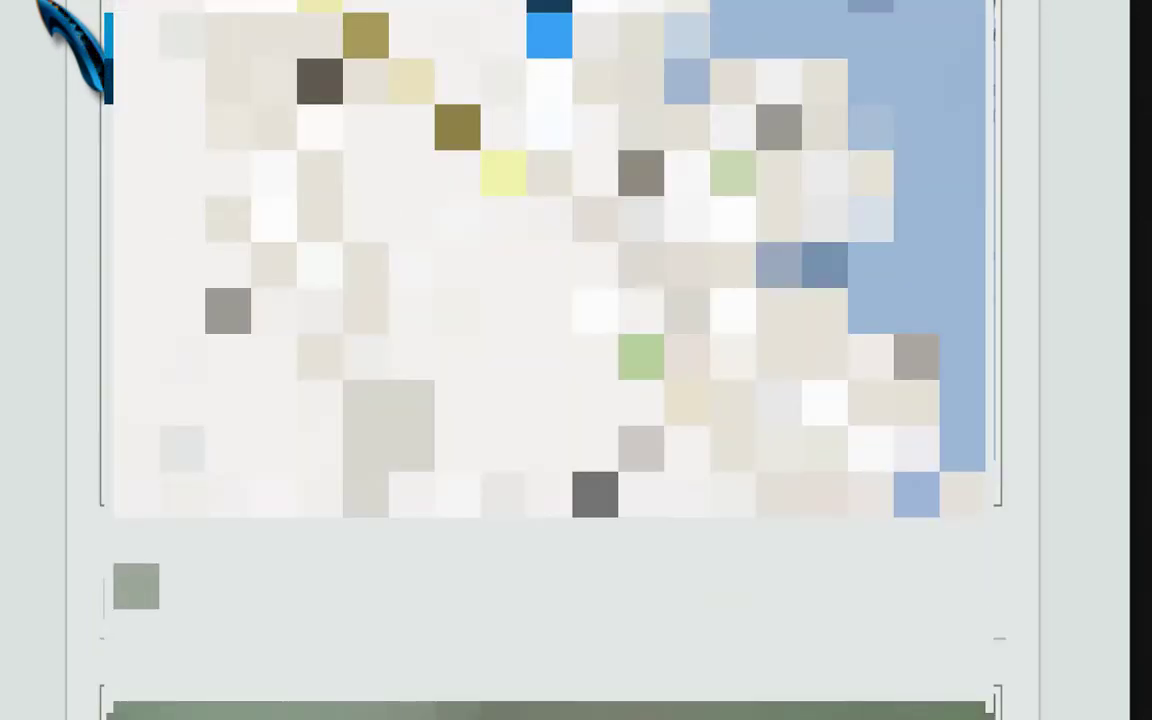
scroll(40, 4, "up", 2)
scroll(40, 4, "up", 2)
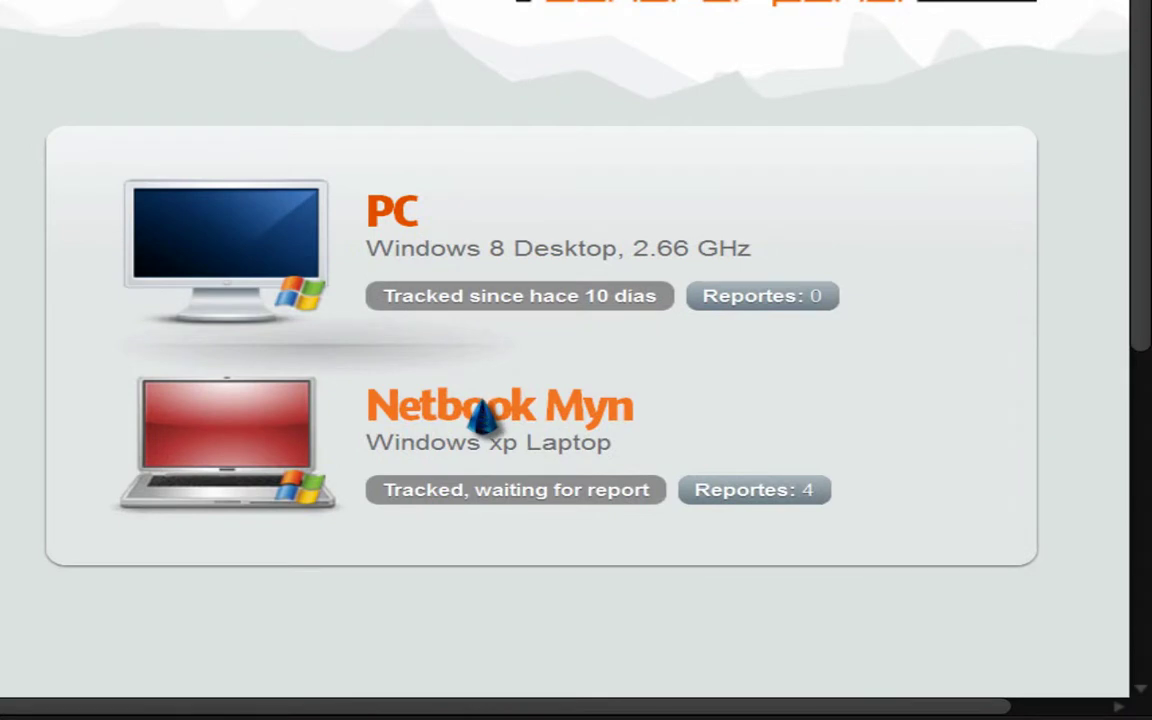
Switch Netbook Myn's status from MISSING back to OK and save it
left_click(482, 410)
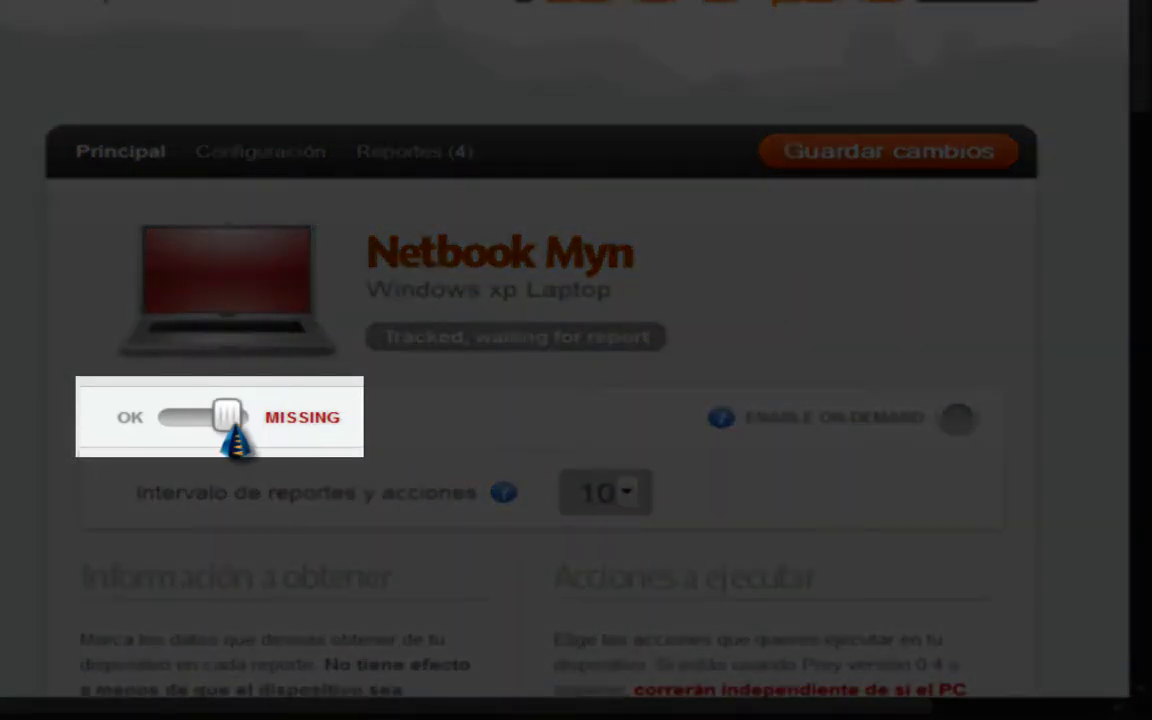
left_click_drag(229, 415, 100, 422)
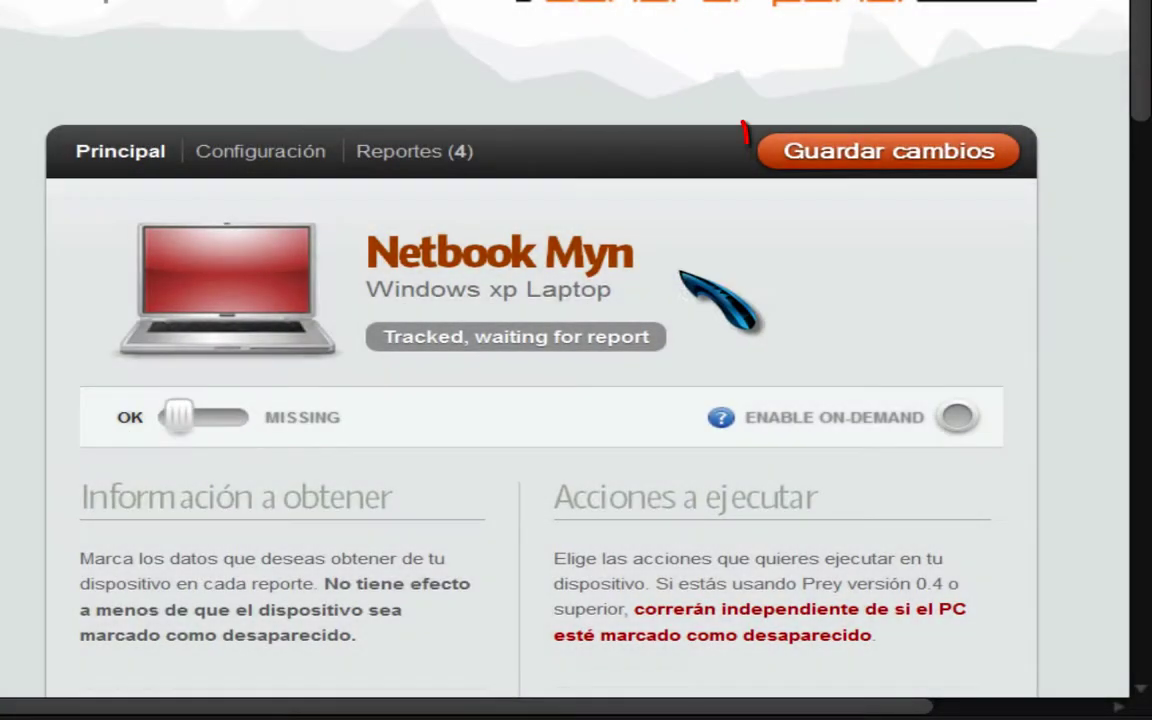
left_click(838, 163)
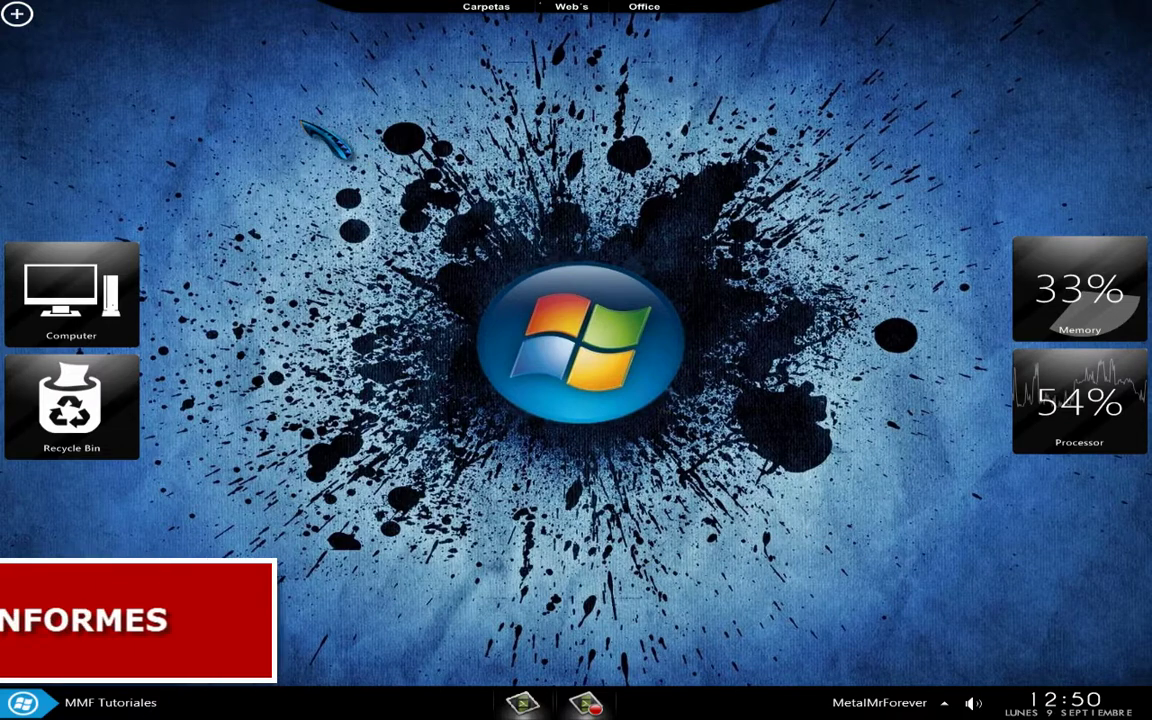
left_click_drag(760, 115, 822, 545)
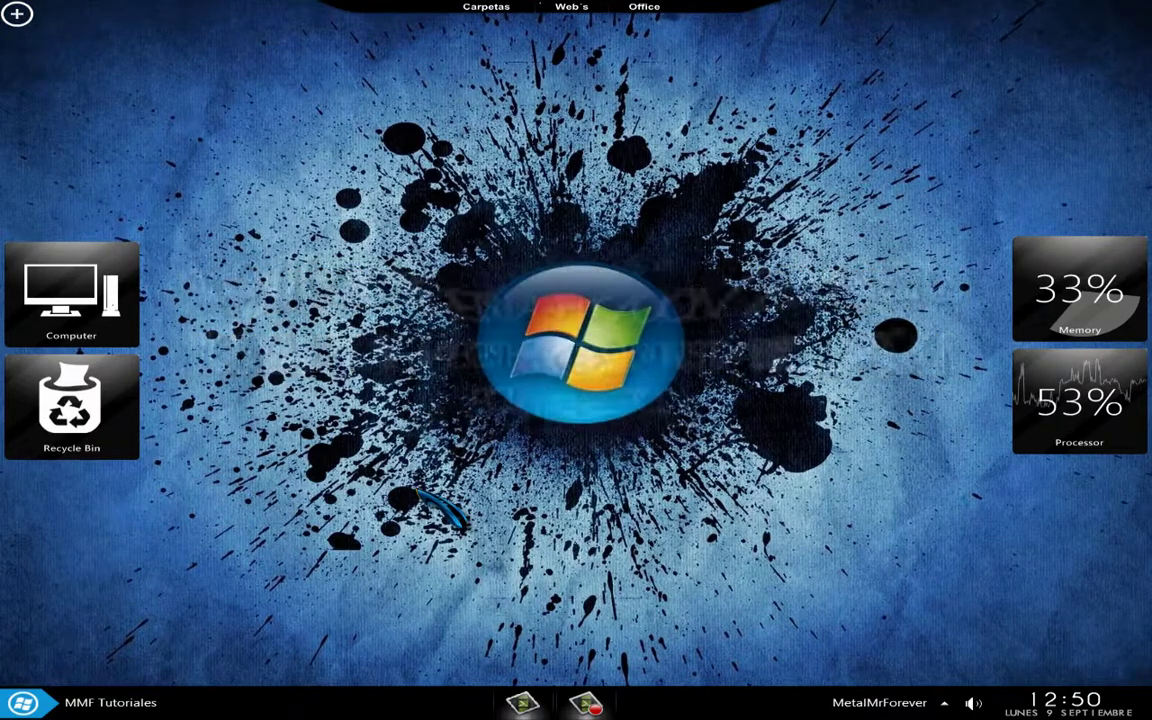
mouse_move(175, 675)
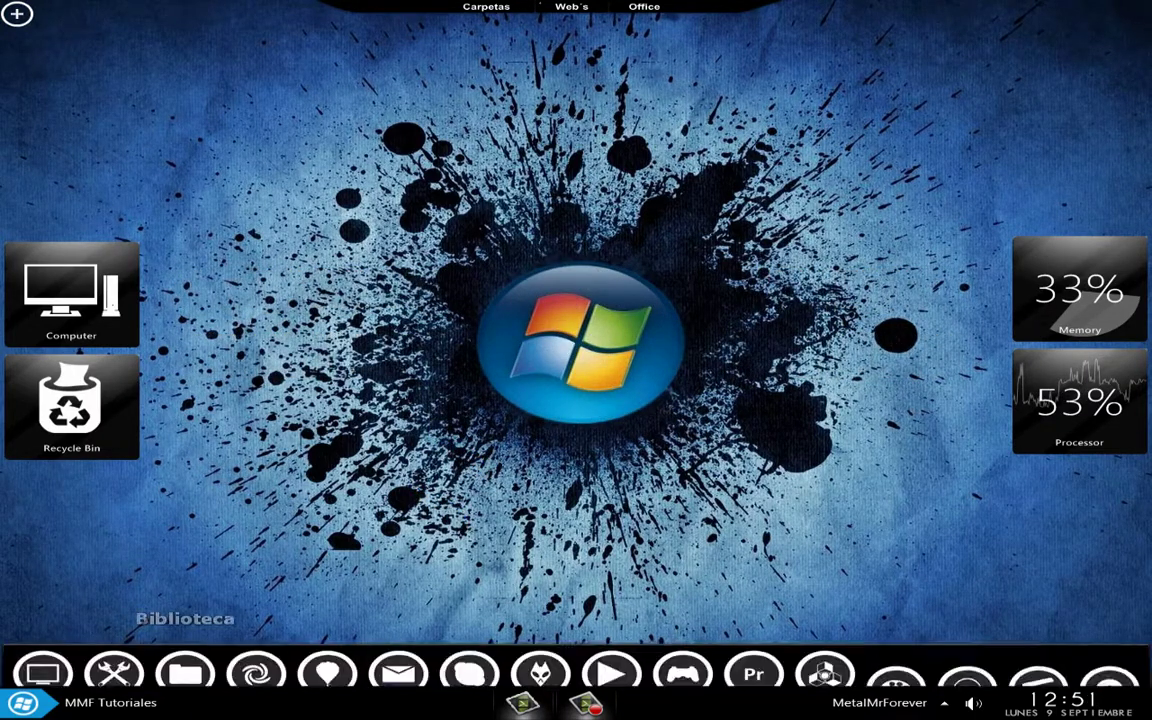
Browse to C:\Prey\platform\windows in Explorer and select the CHECK batch file
left_click(62, 664)
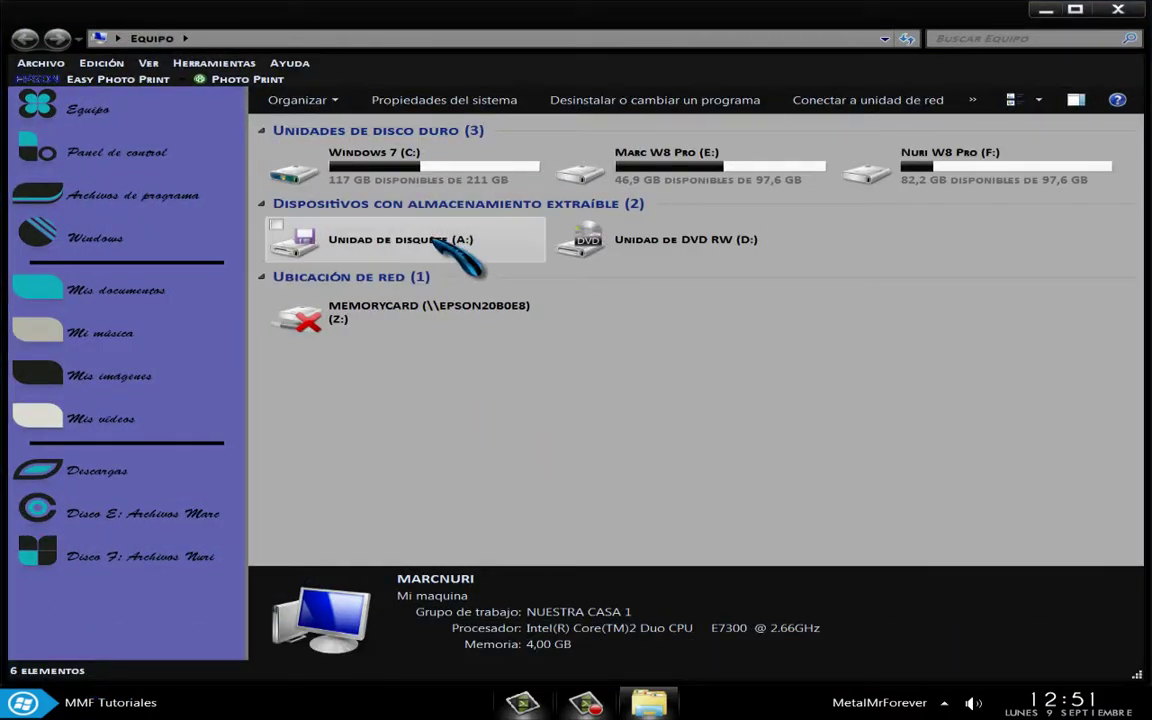
mouse_move(380, 163)
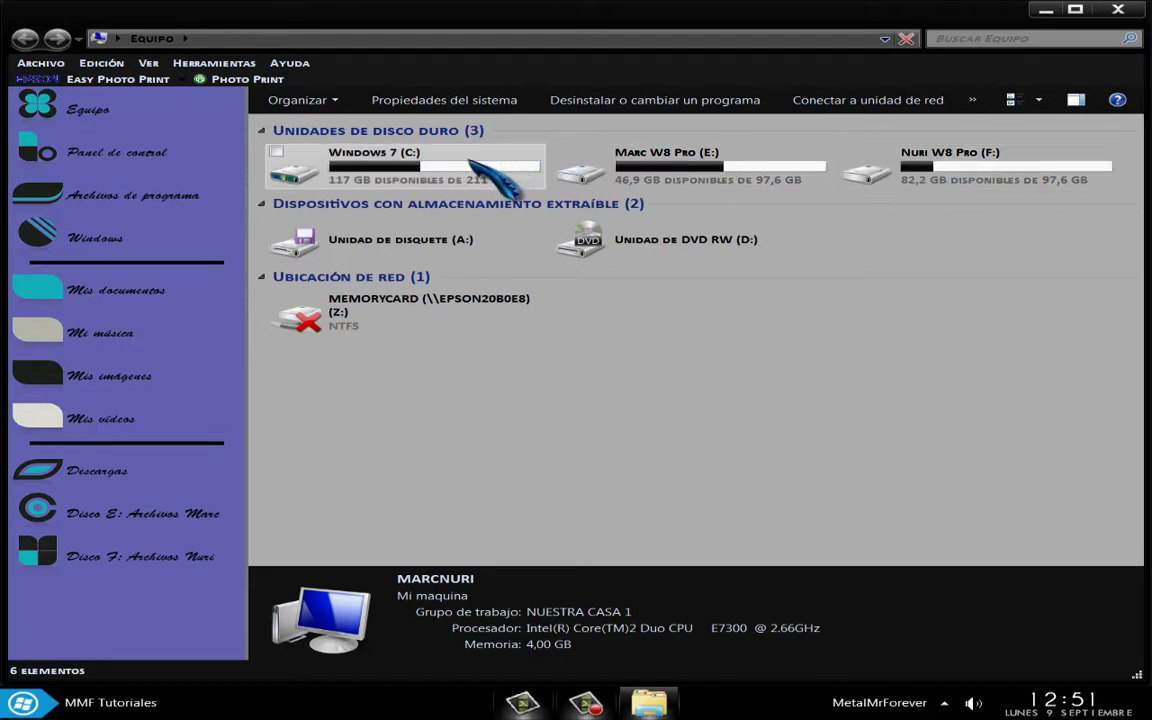
double_click(418, 168)
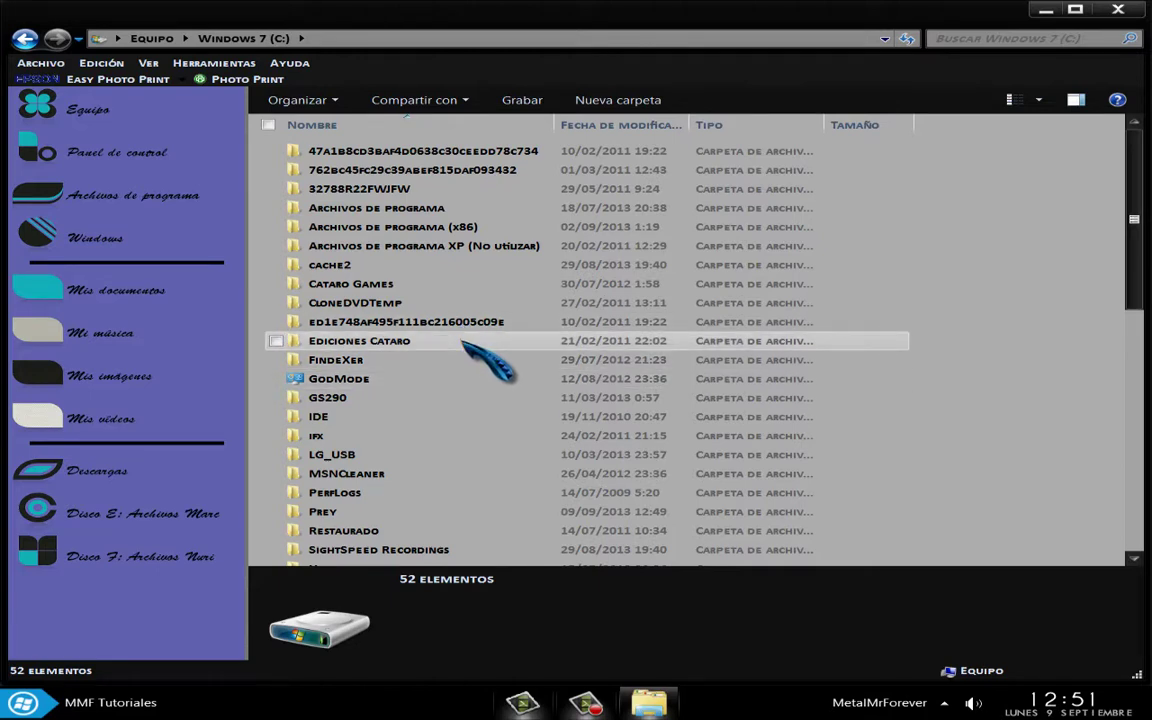
mouse_move(465, 345)
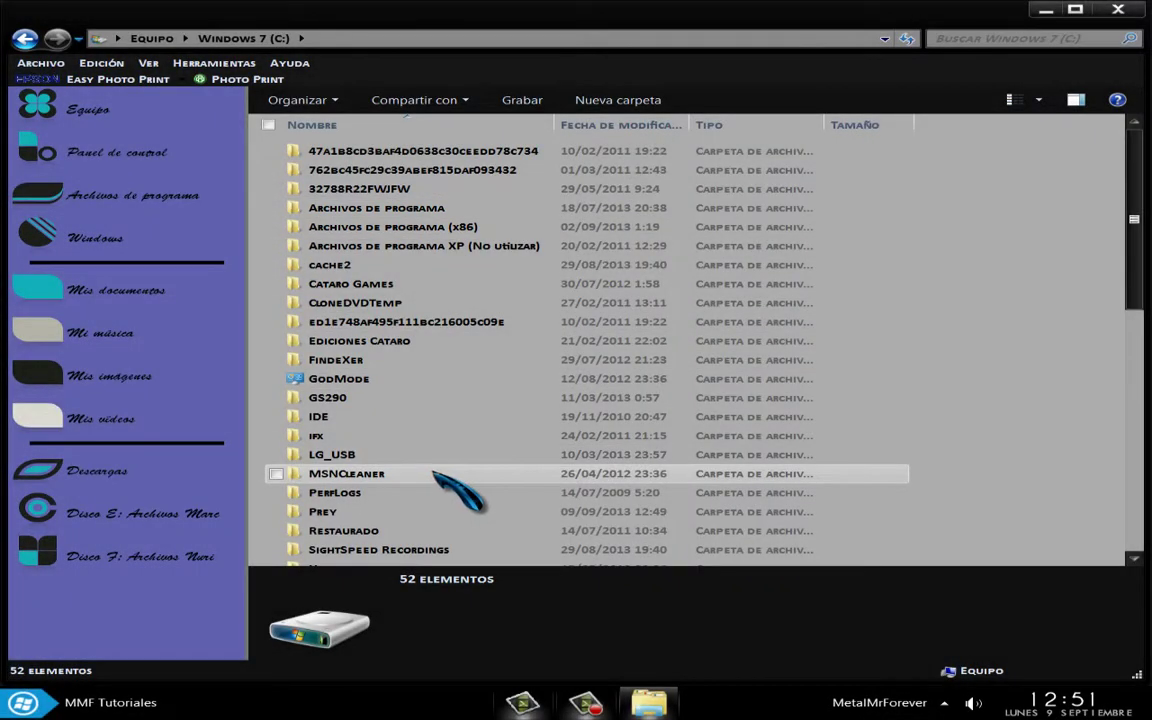
mouse_move(333, 514)
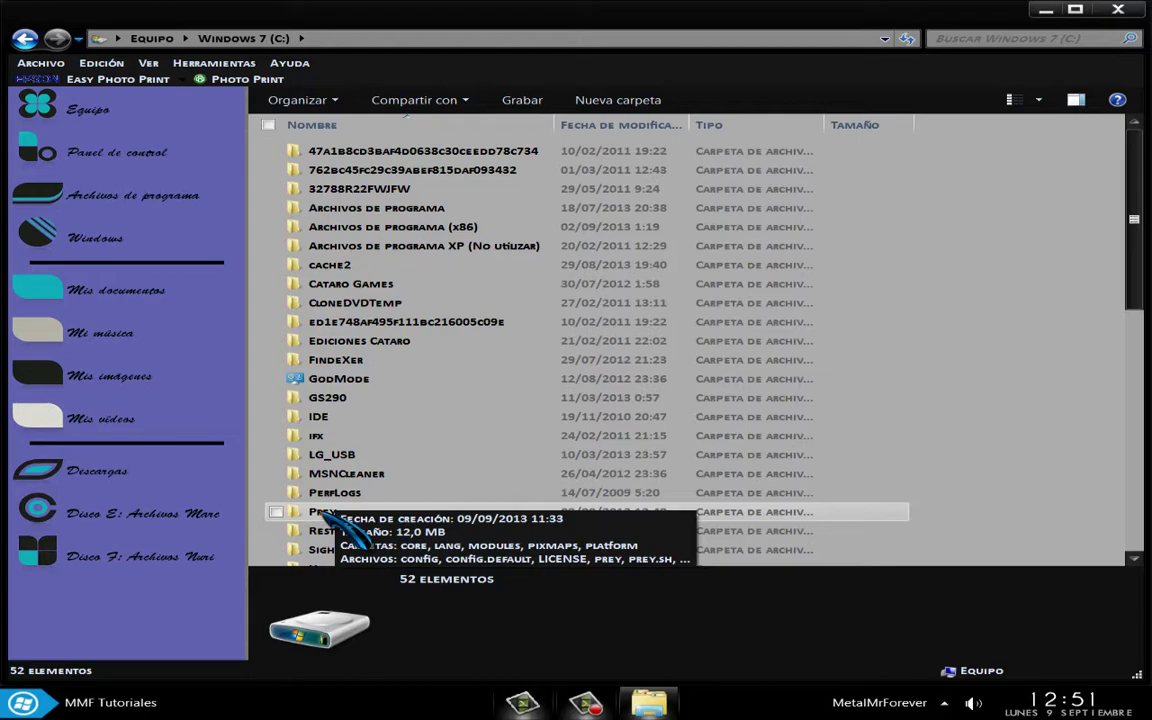
double_click(328, 512)
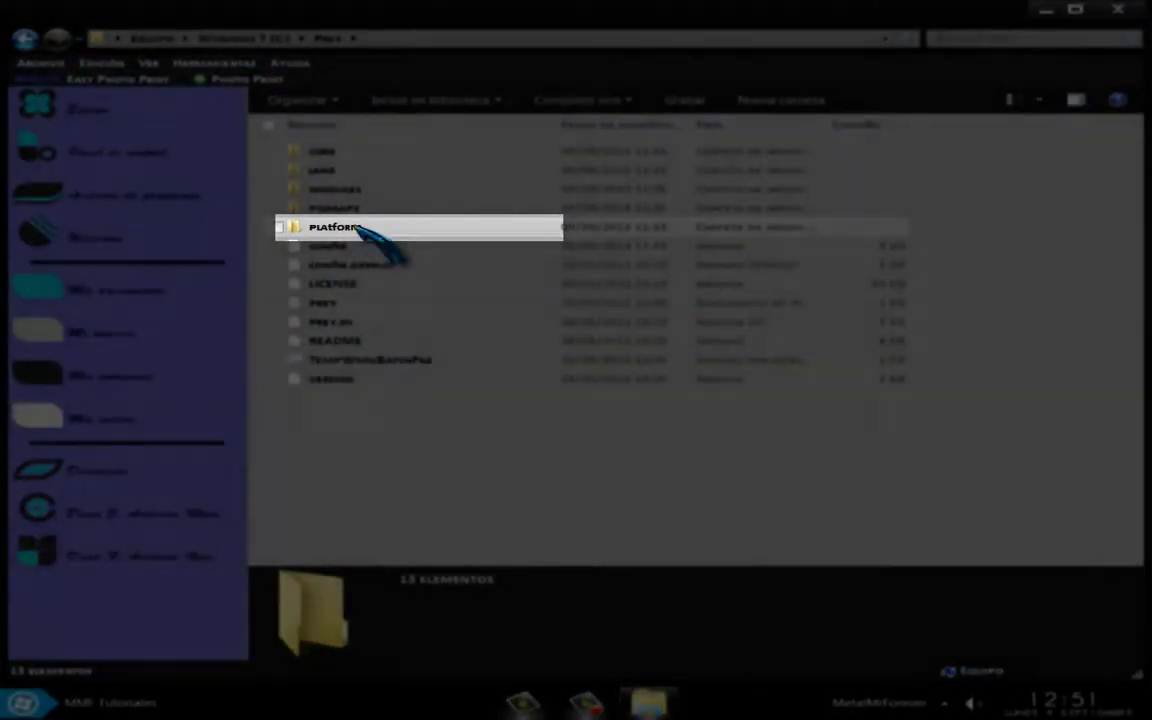
double_click(355, 226)
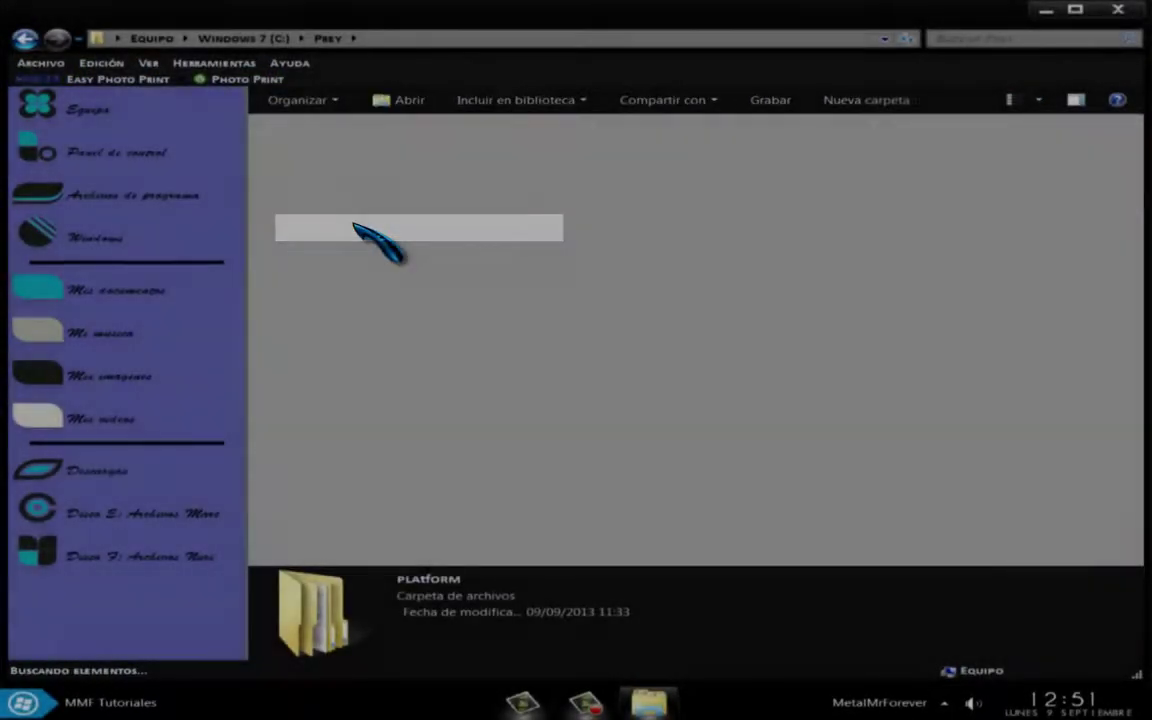
left_click(352, 150)
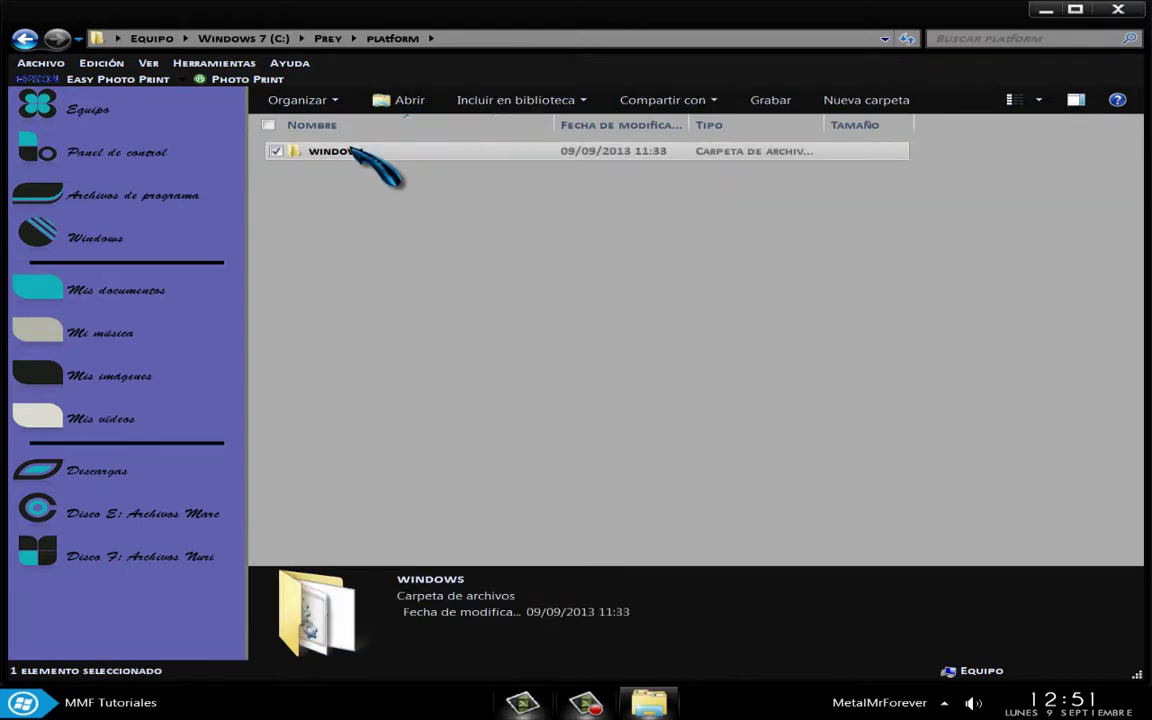
double_click(352, 150)
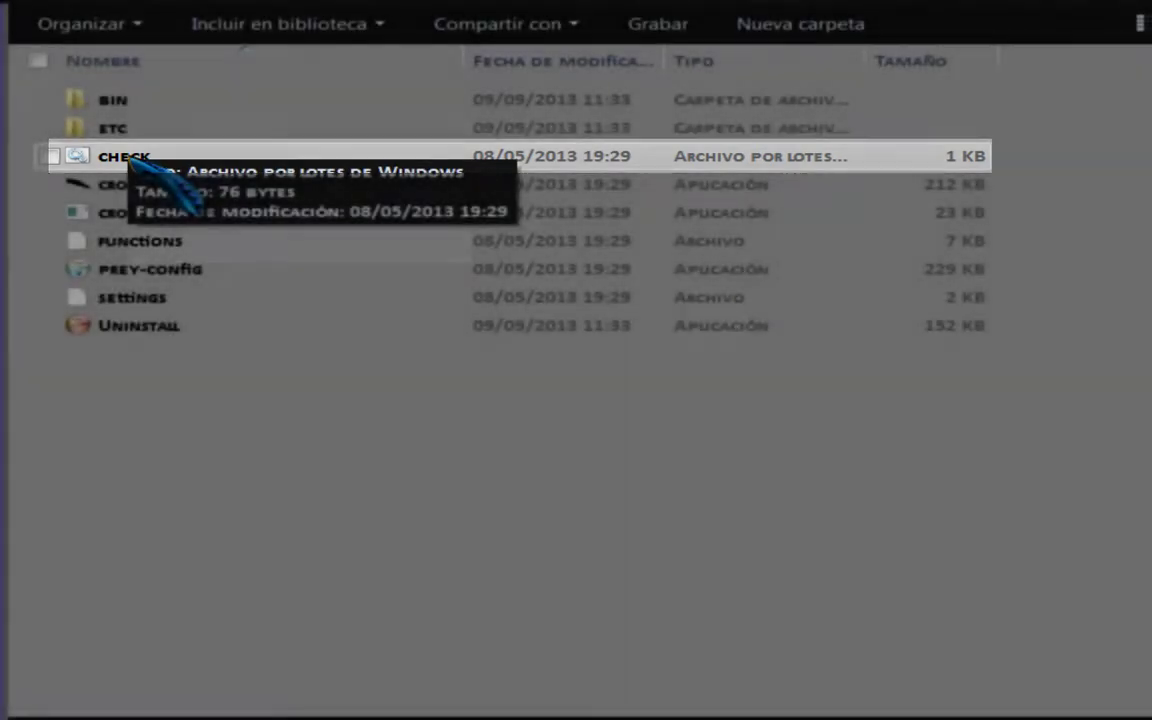
left_click(130, 162)
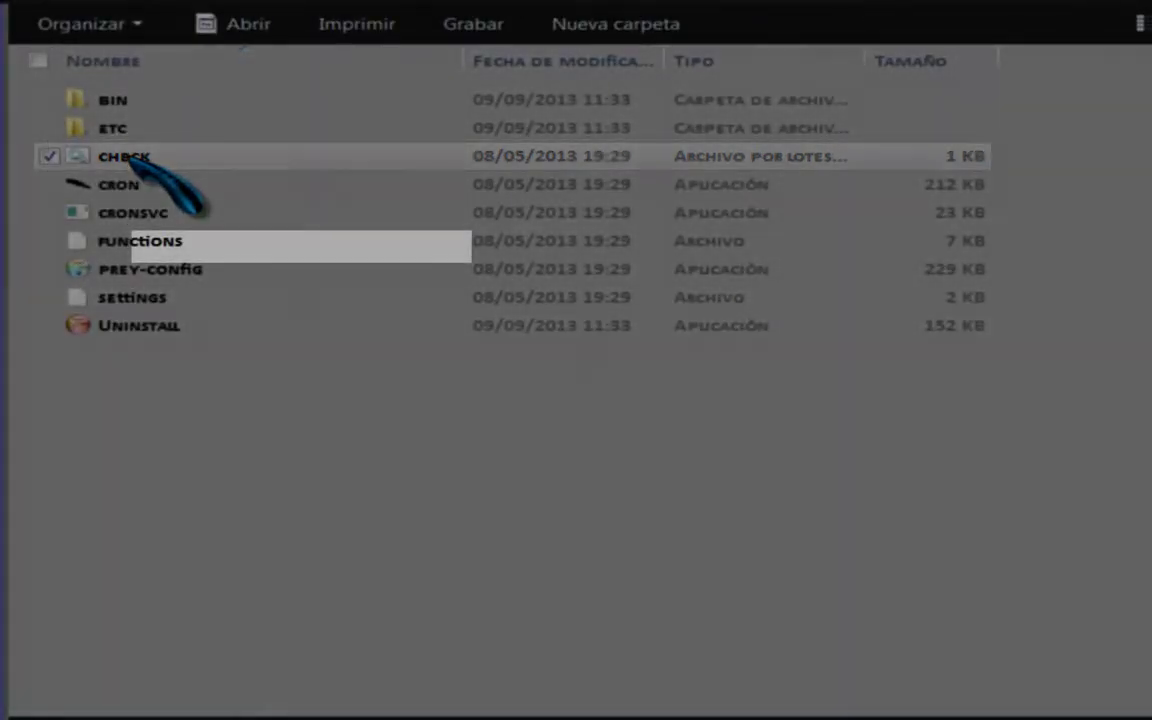
Run CHECK as administrator, close its finished output, and switch virtual desktops
right_click(130, 160)
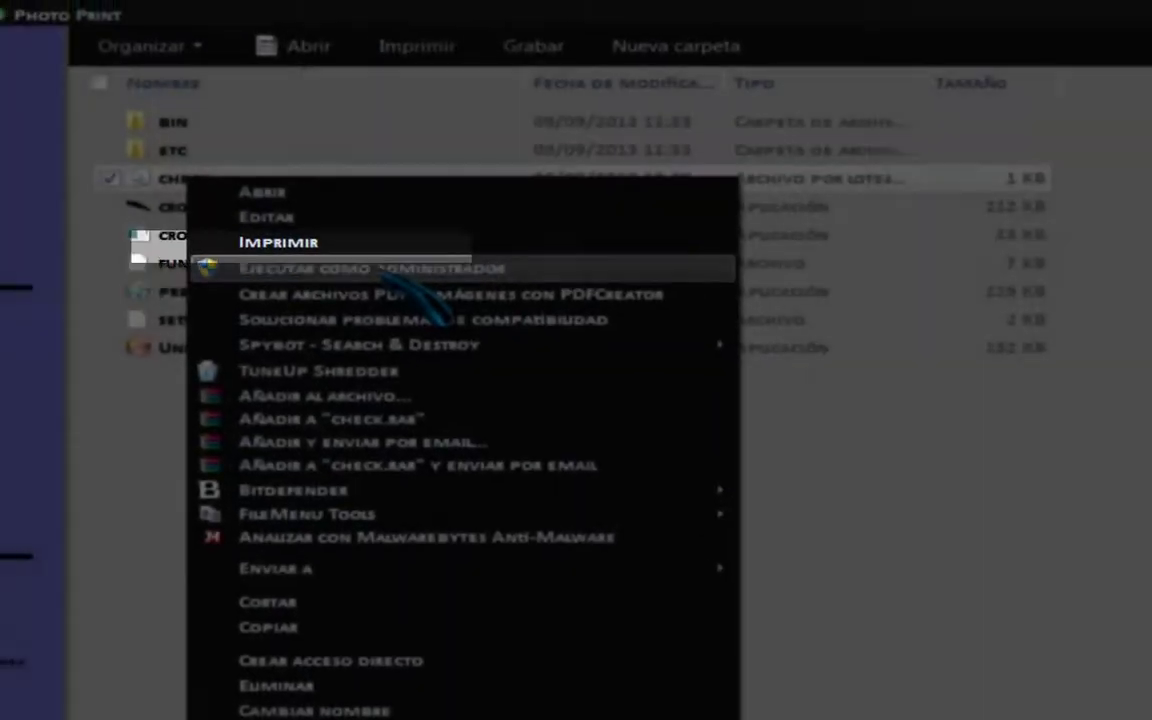
left_click(405, 270)
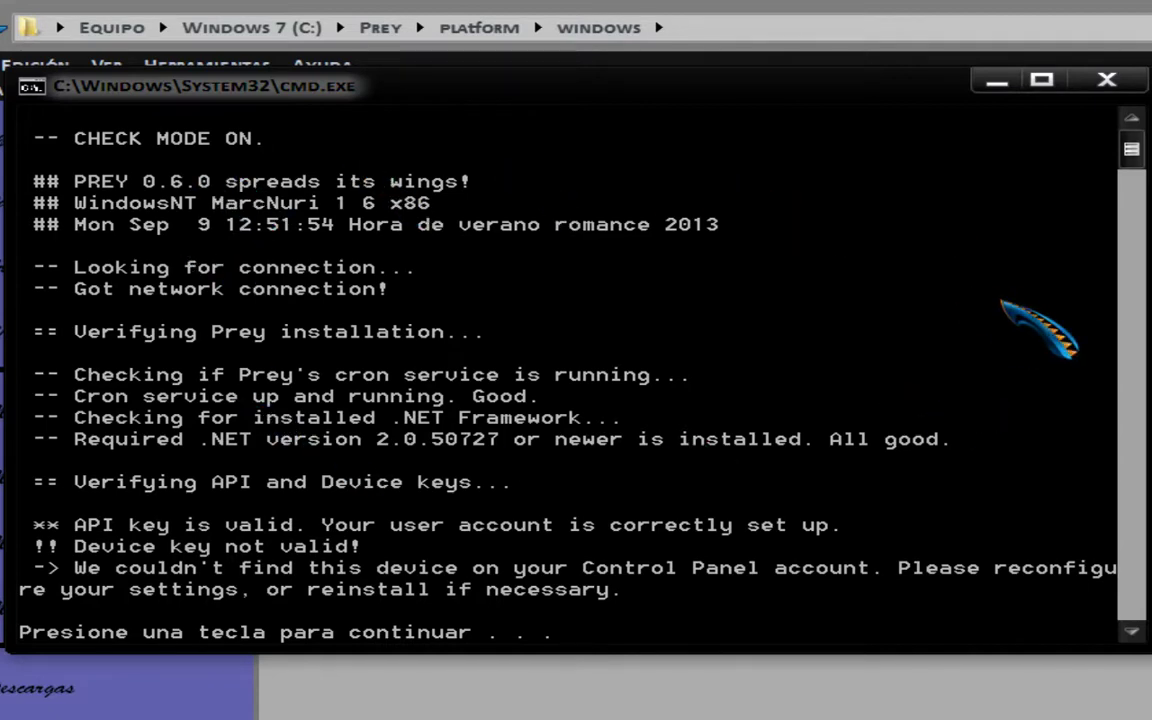
key("Return")
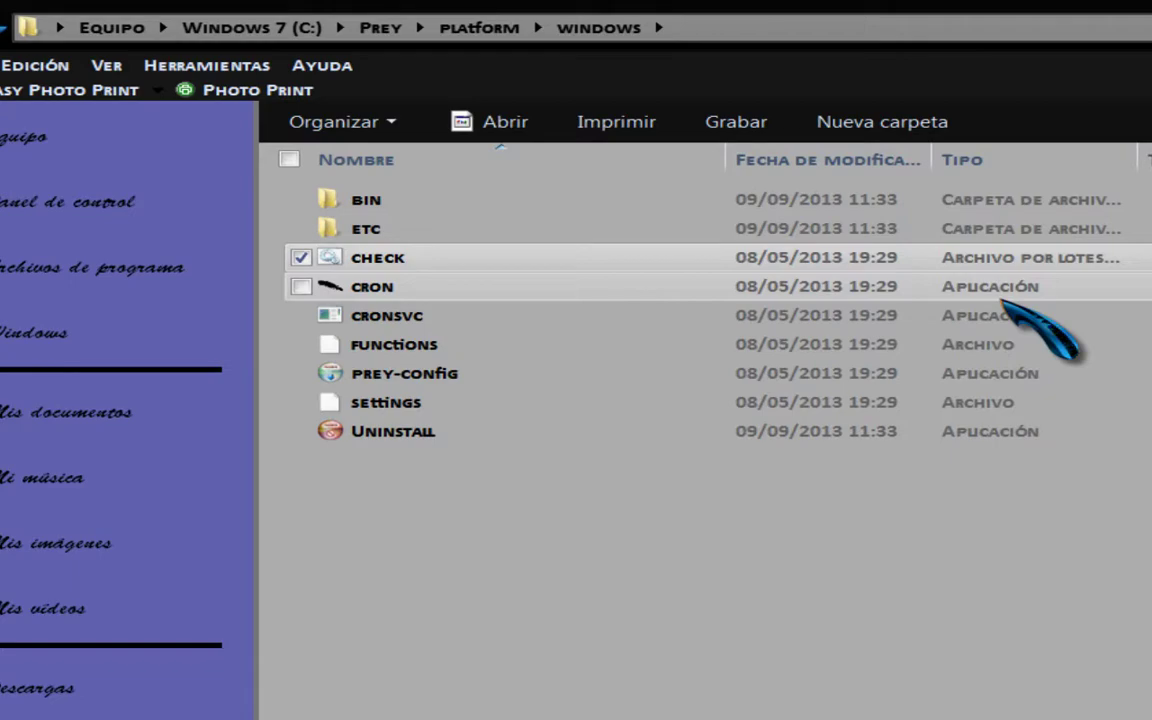
left_click(803, 593)
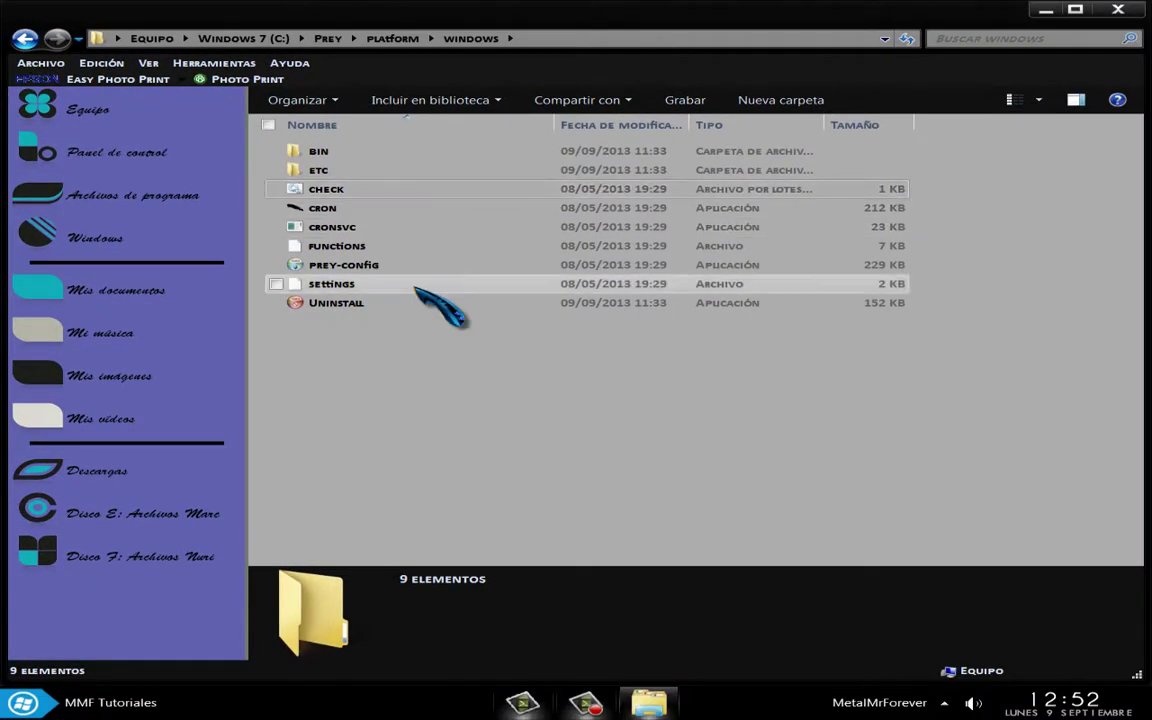
key("ctrl+shift+Right")
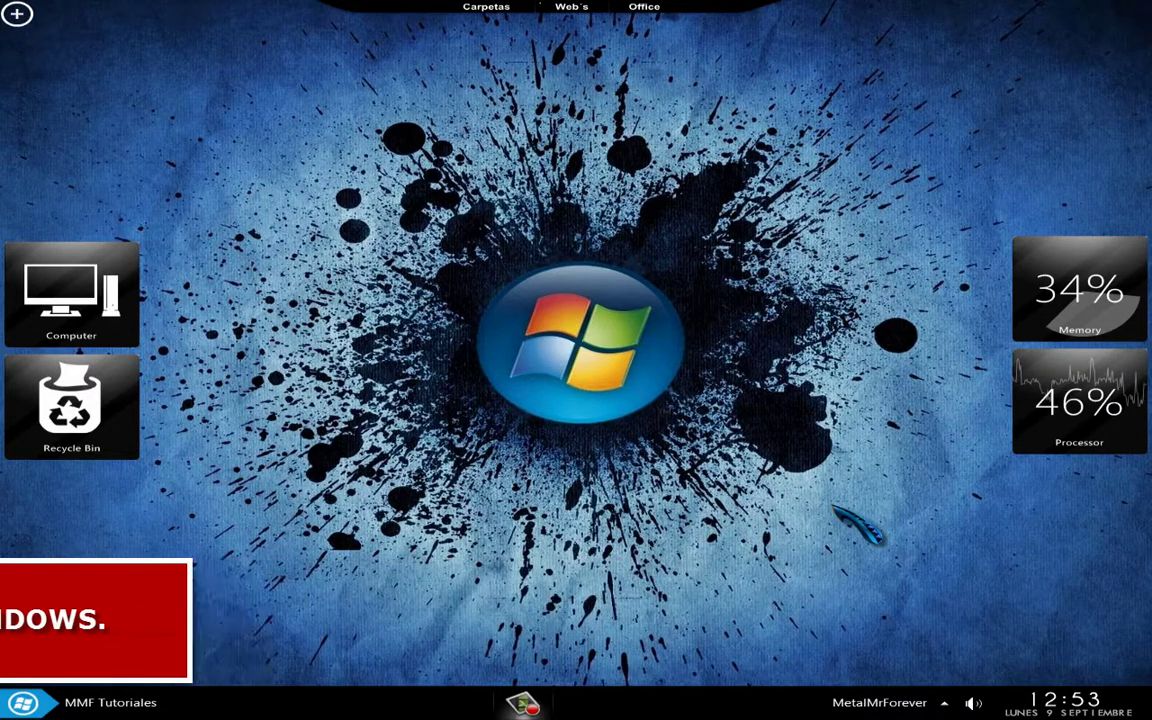
Open Control Panel from the dock and go to Firewall de Windows
mouse_move(42, 658)
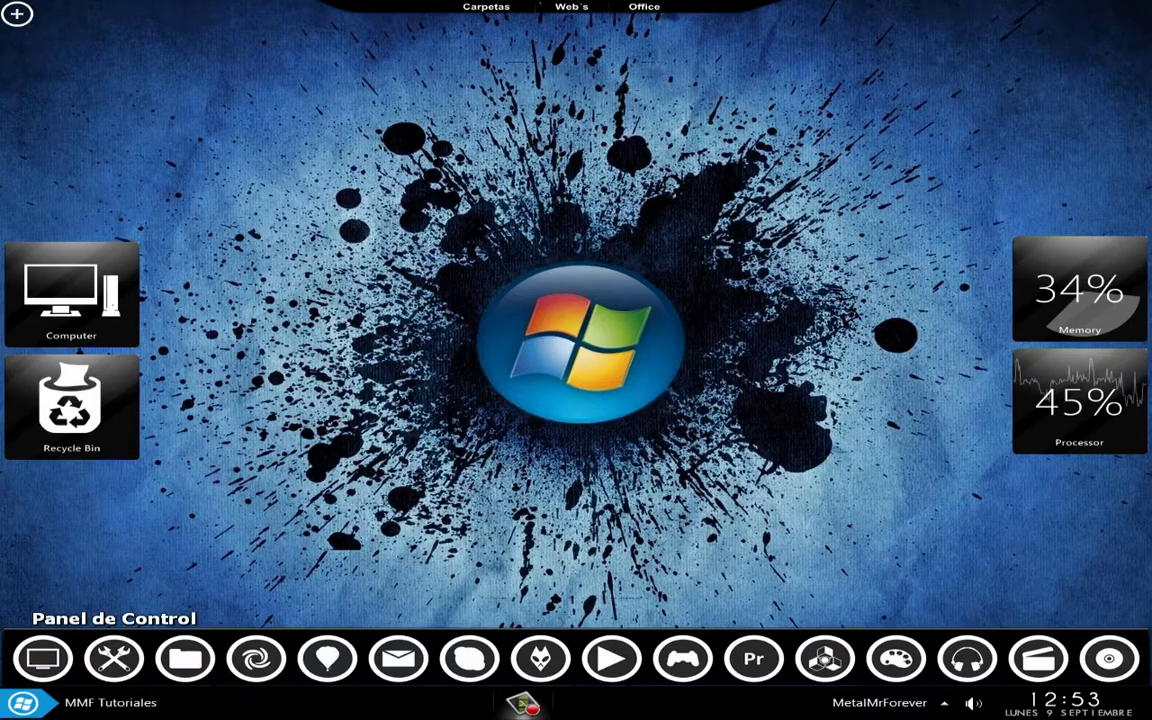
left_click(115, 652)
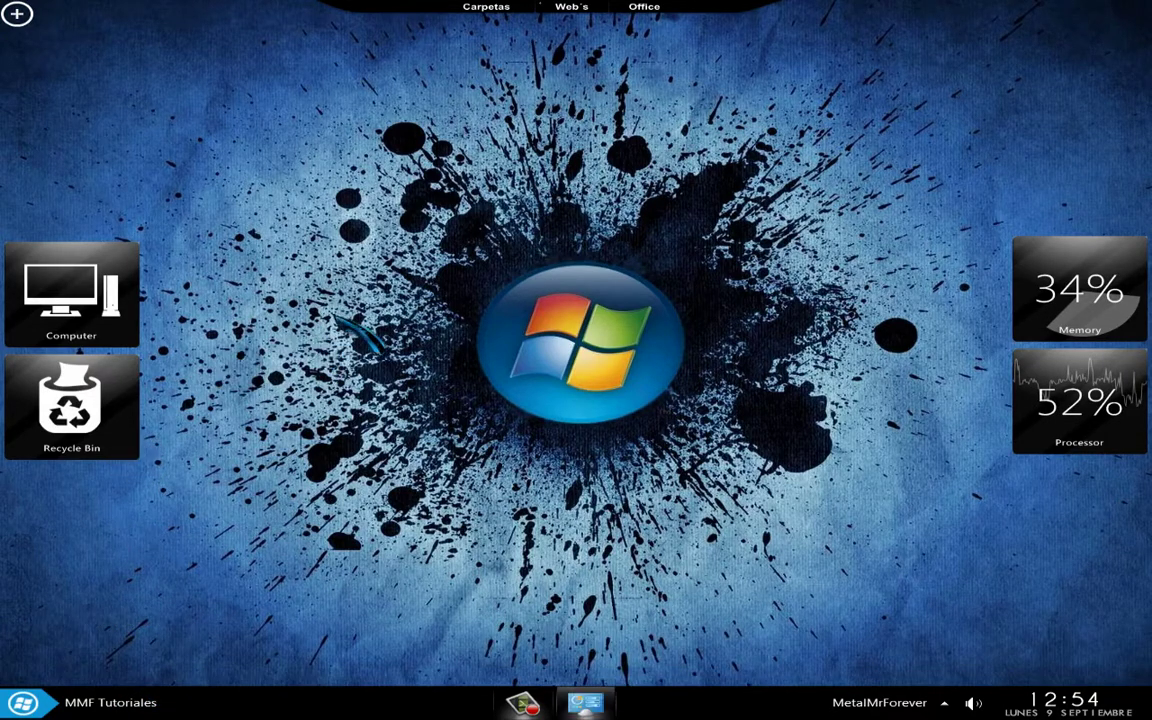
scroll(530, 300, "down", 3)
scroll(511, 291, "down", 3)
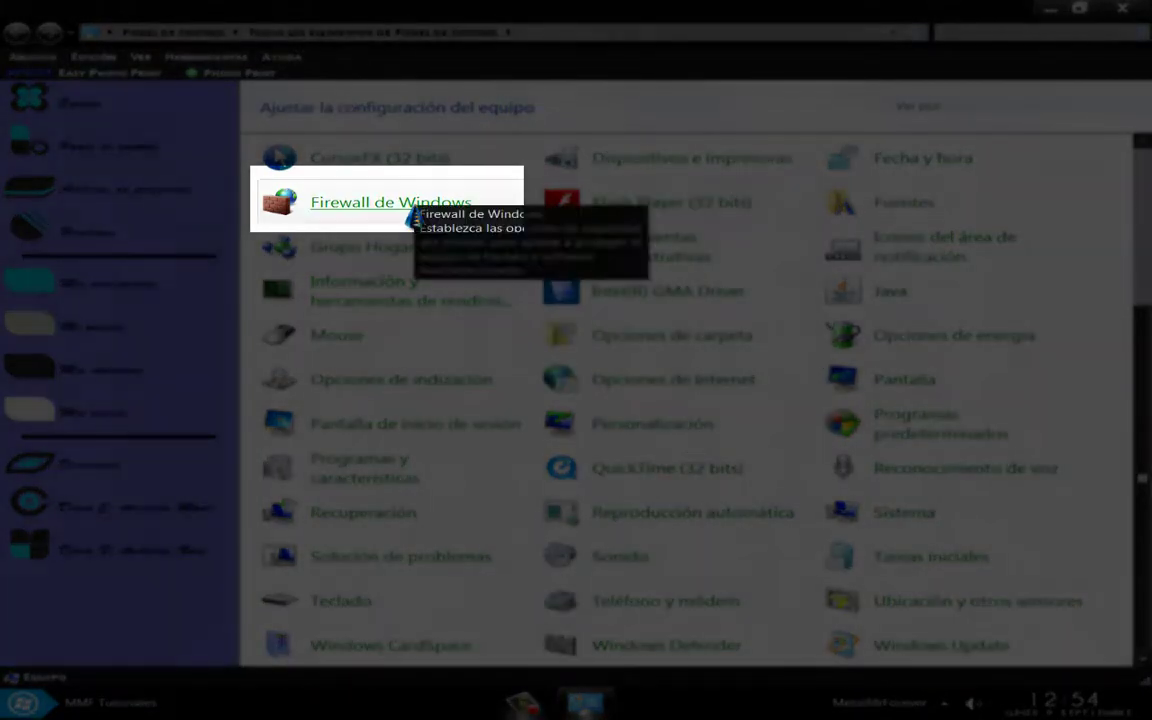
left_click(421, 210)
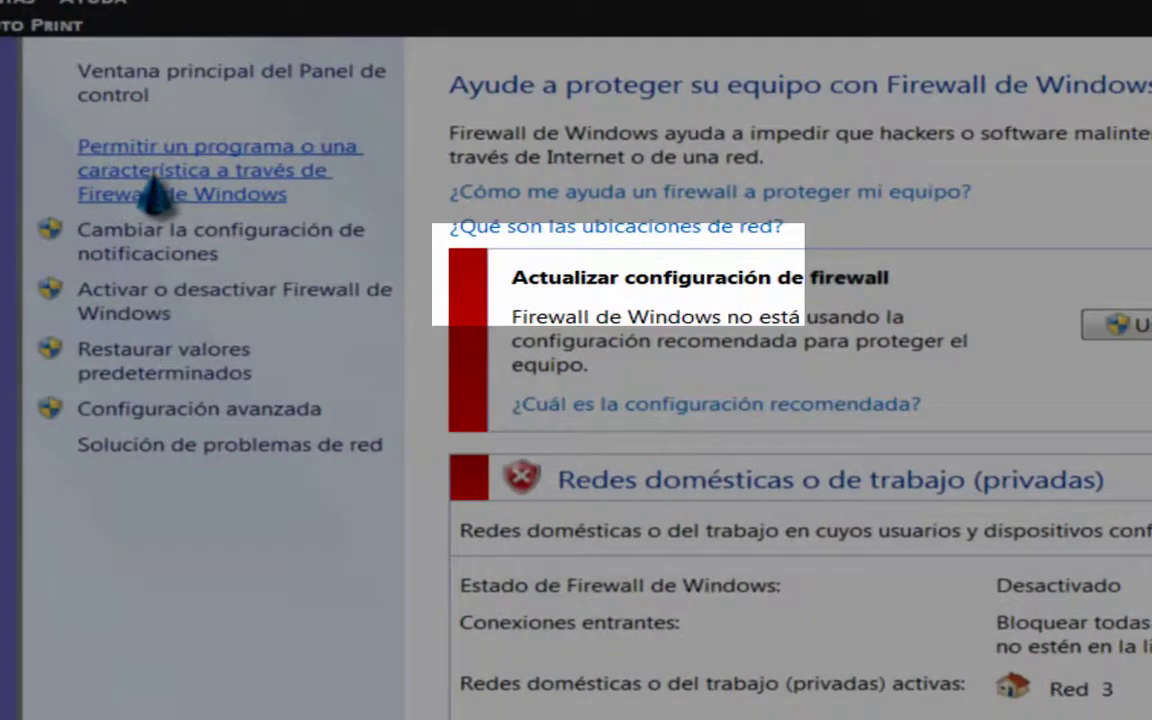
Open the firewall's allowed programs list and choose 'Permitir otro programa...'
left_click(550, 298)
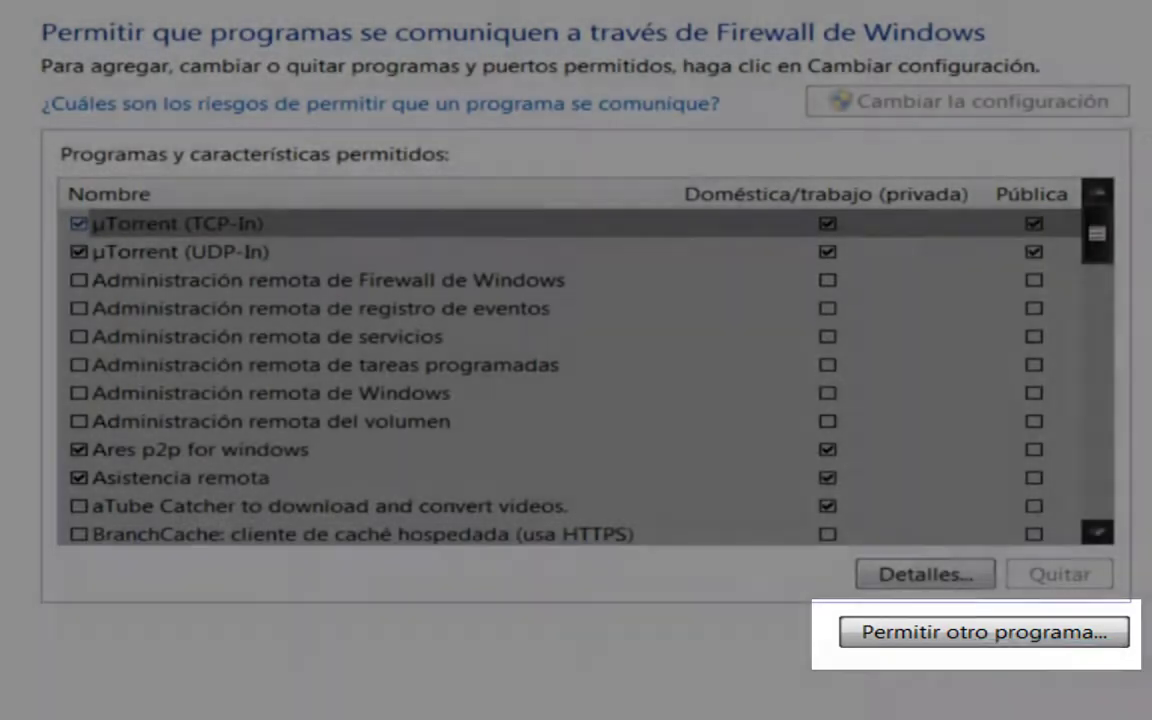
left_click(984, 632)
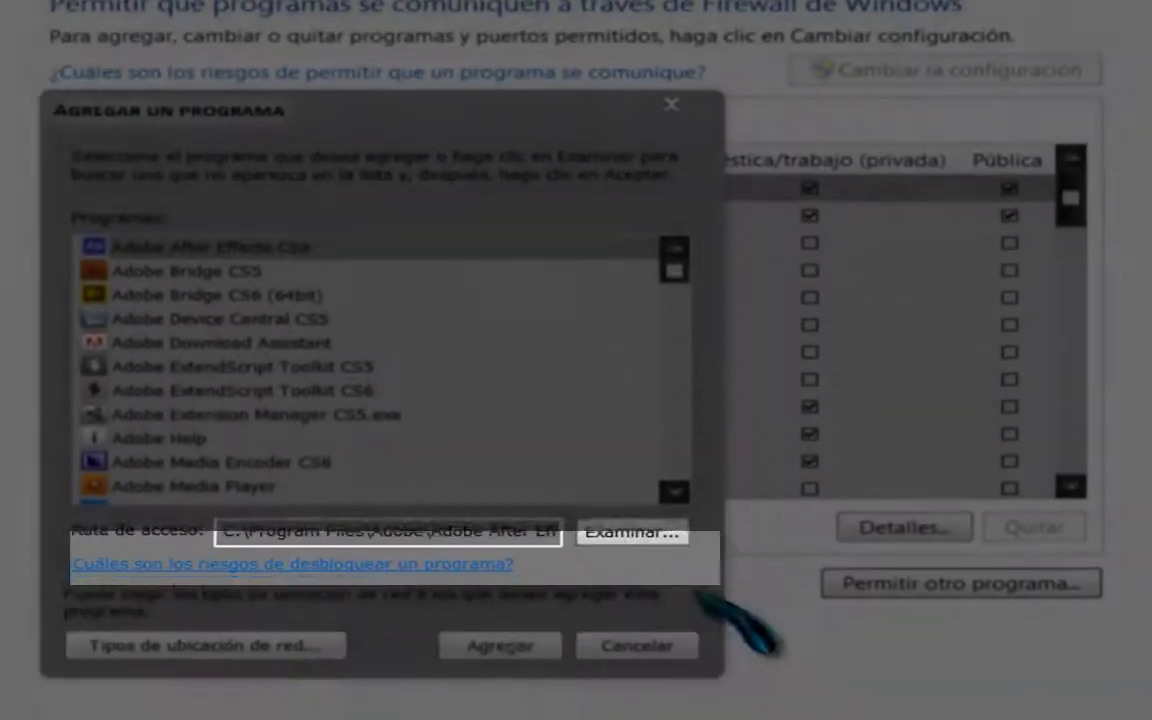
Browse to C:\Prey\platform\windows and pick cronsvc.exe as the program to allow
left_click(632, 532)
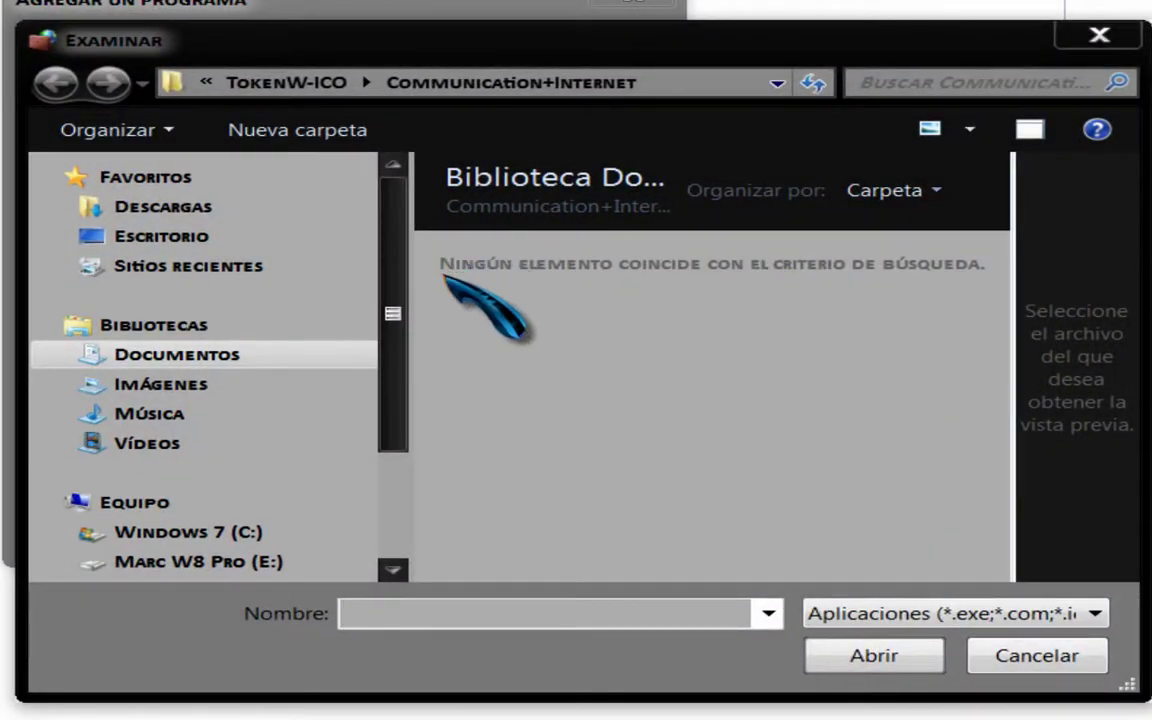
left_click_drag(388, 310, 388, 378)
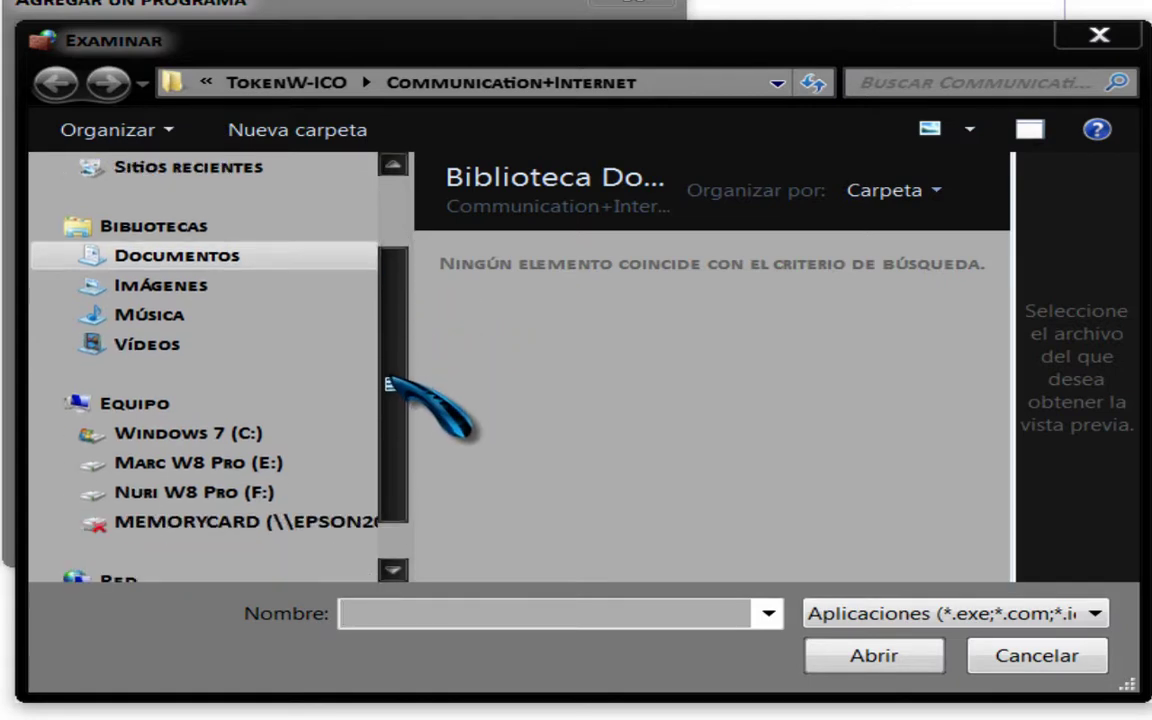
left_click(165, 437)
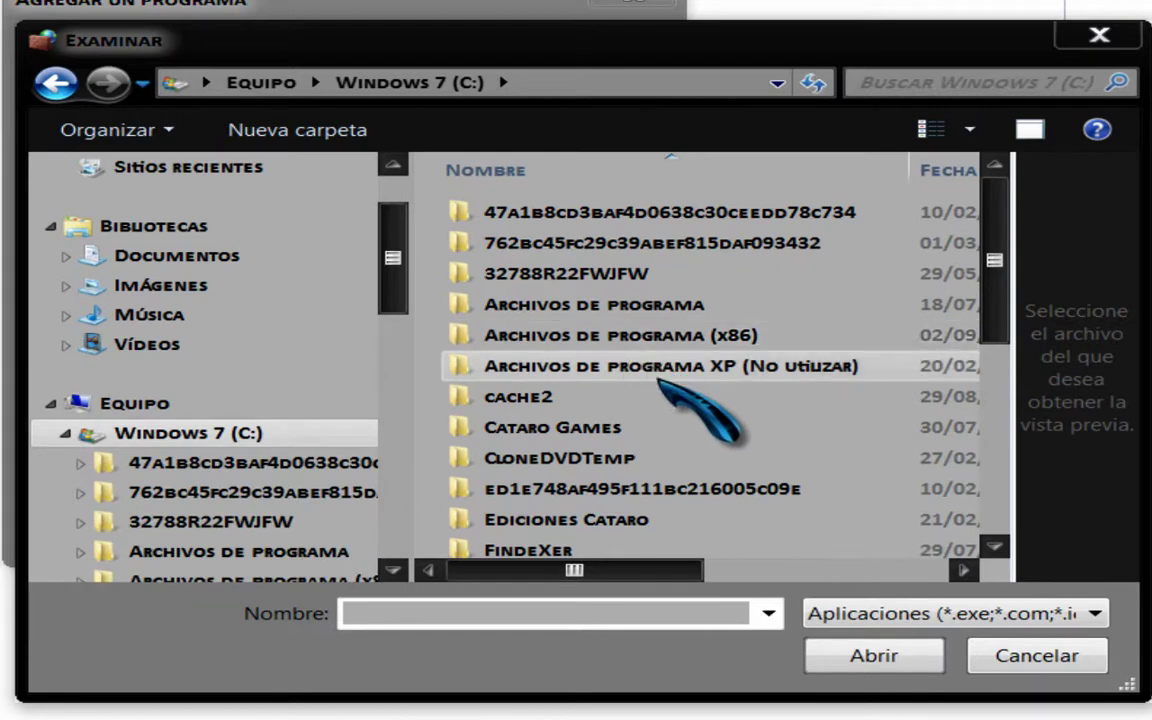
left_click(755, 310)
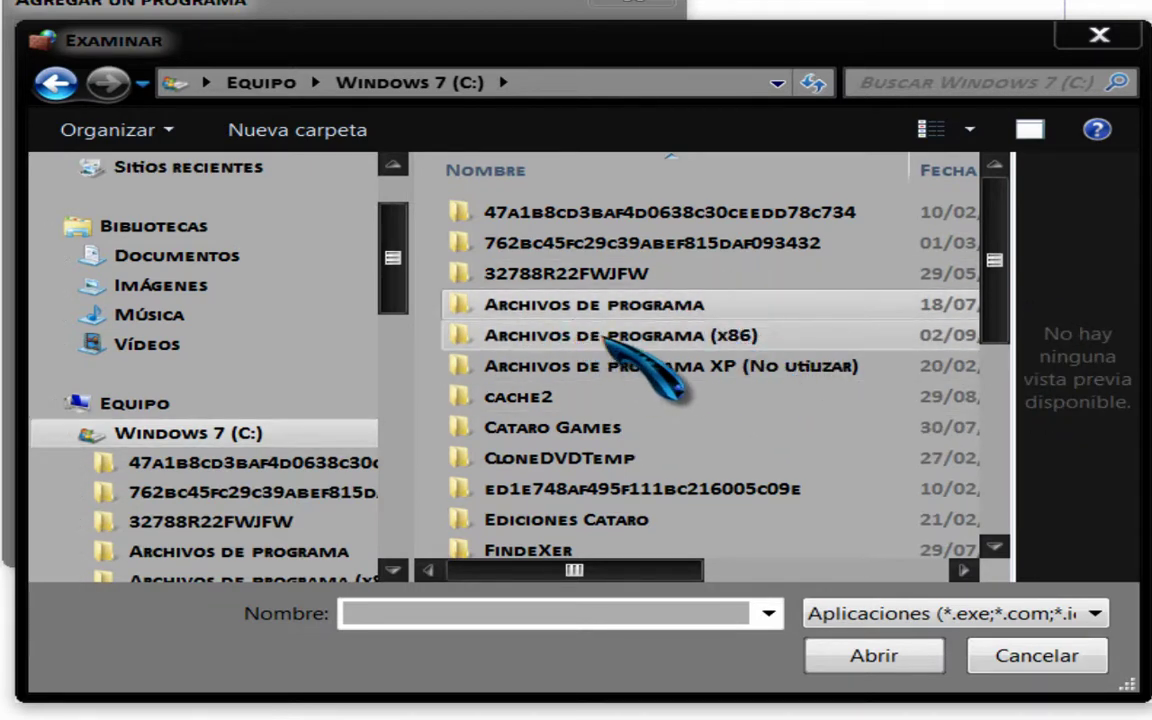
scroll(605, 338, "down", 2)
scroll(606, 331, "down", 2)
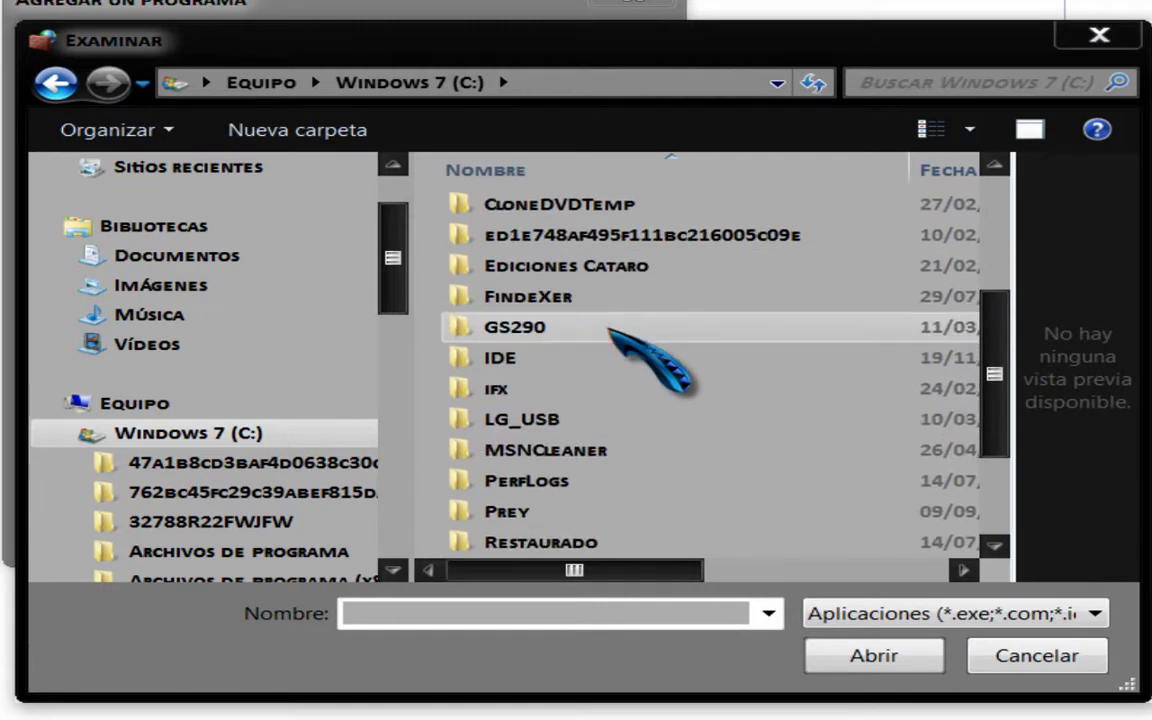
double_click(545, 421)
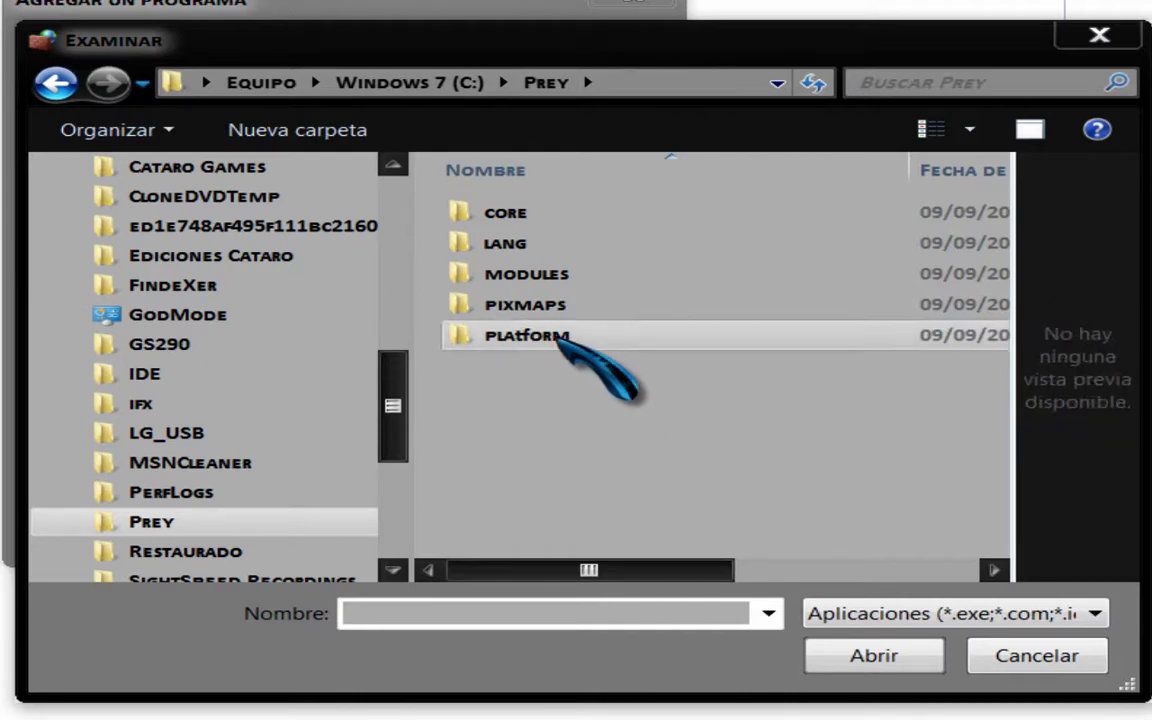
double_click(552, 338)
double_click(566, 213)
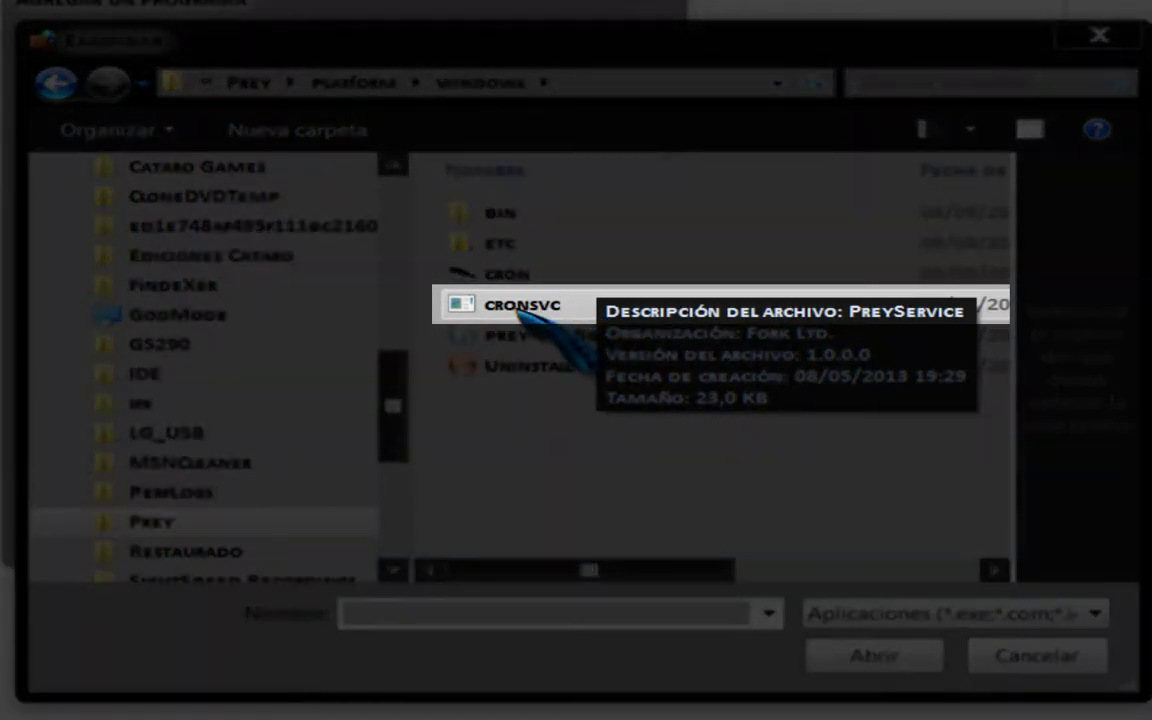
left_click(517, 310)
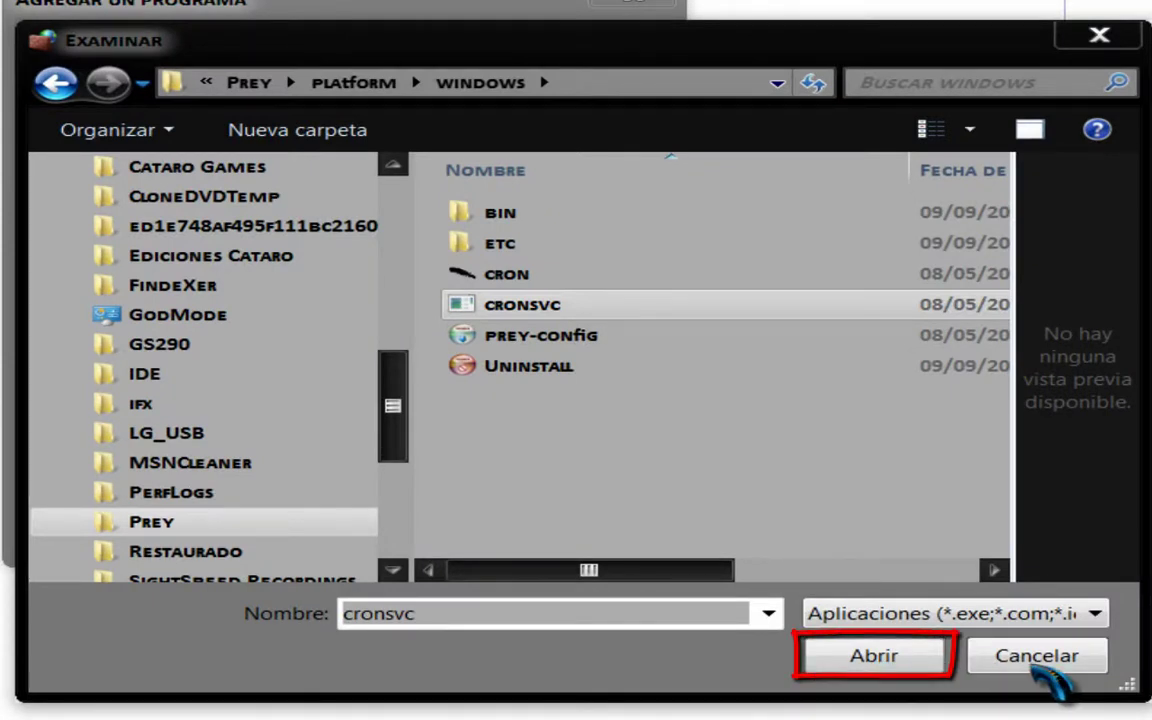
left_click(900, 662)
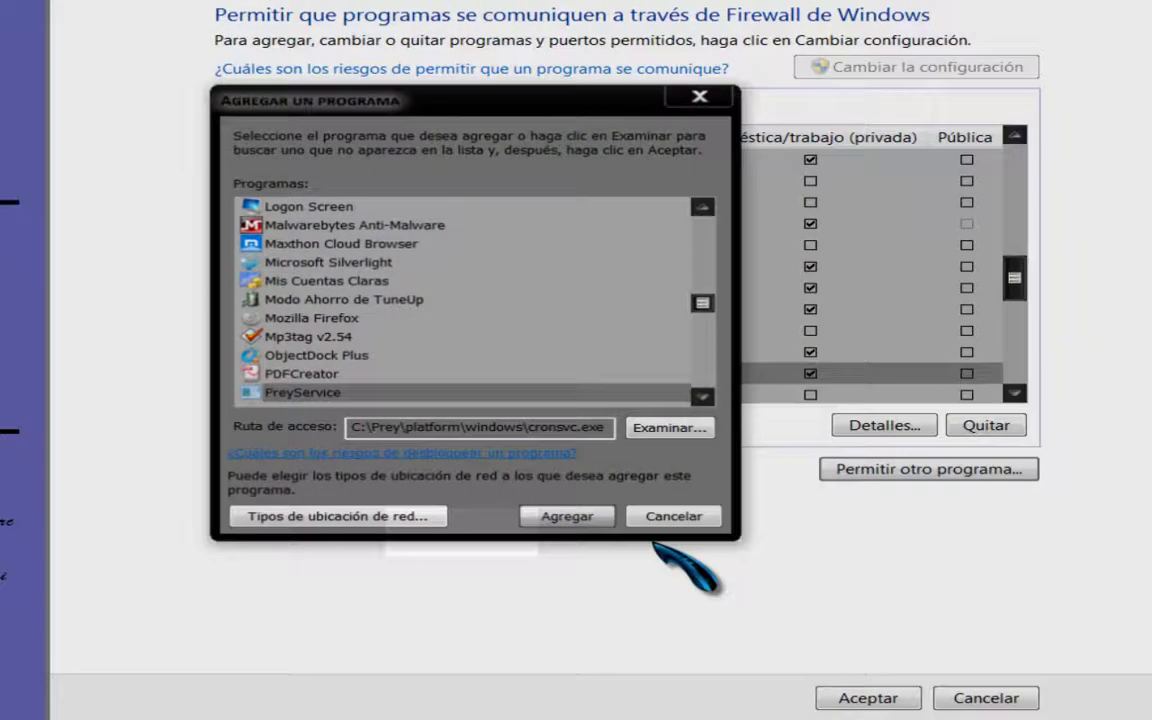
Allow PreyService on home/work private networks in Windows Firewall, confirm with Aceptar, and close Firewall
key("Return")
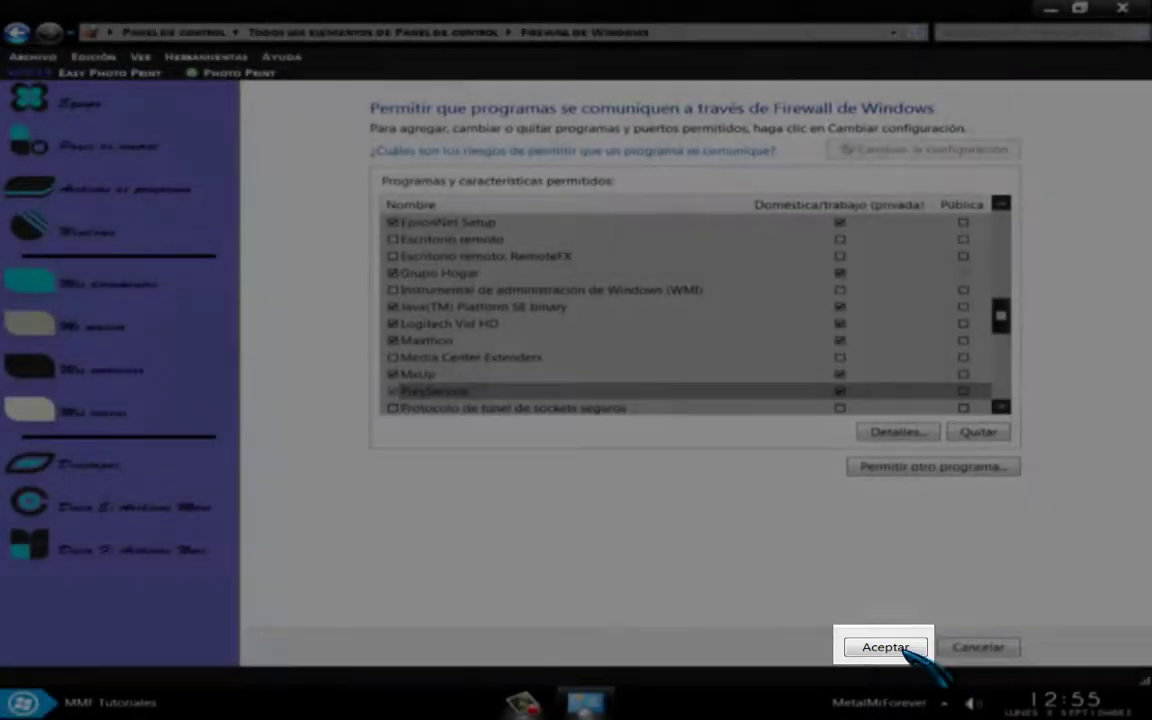
left_click(900, 648)
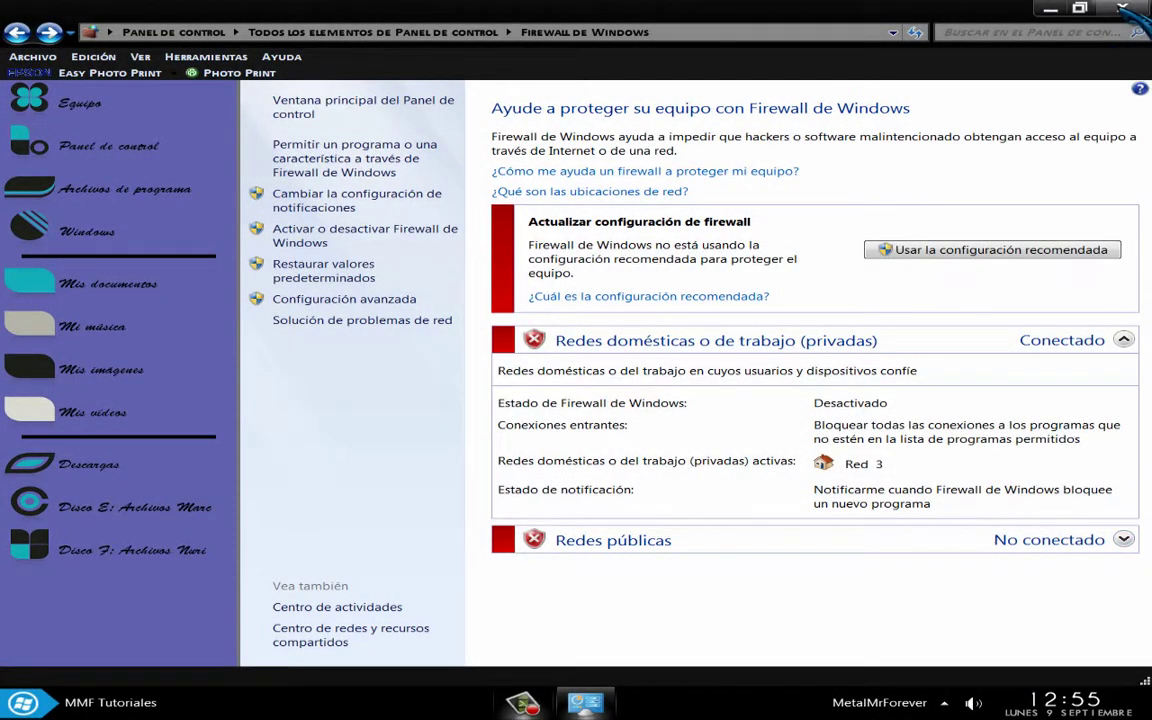
left_click(1123, 9)
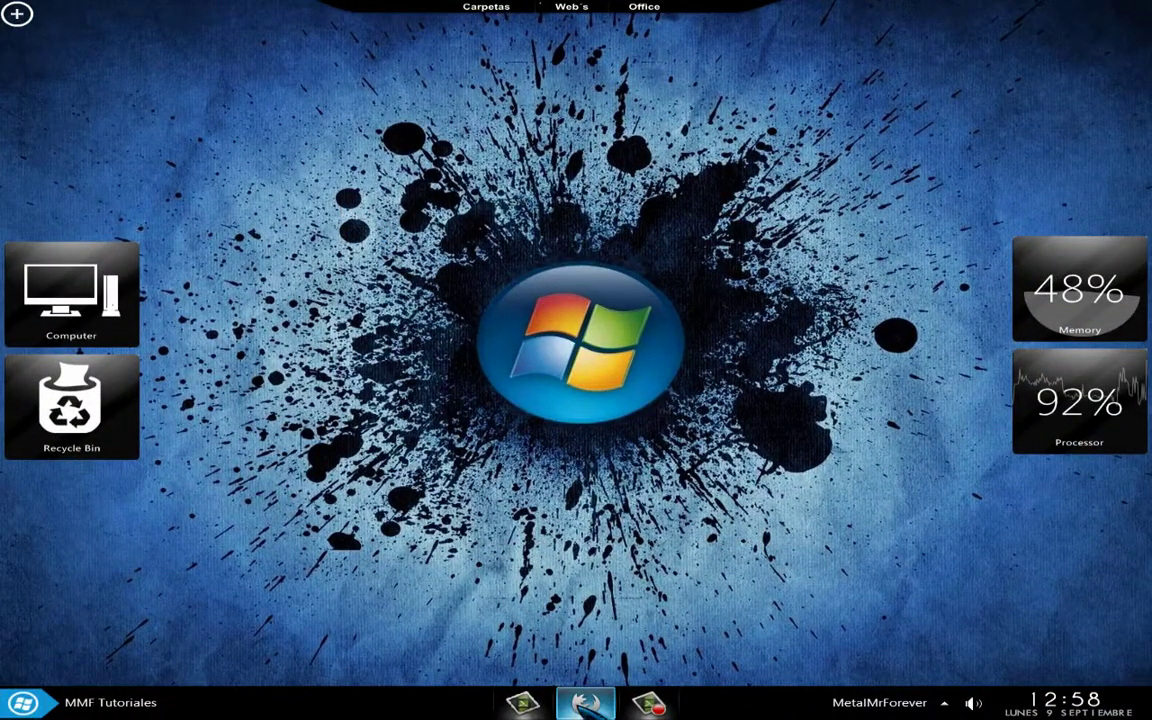
From the Prey panel's Ayuda, view the Prey Support top 10 questions, then close Firefox
left_click(585, 703)
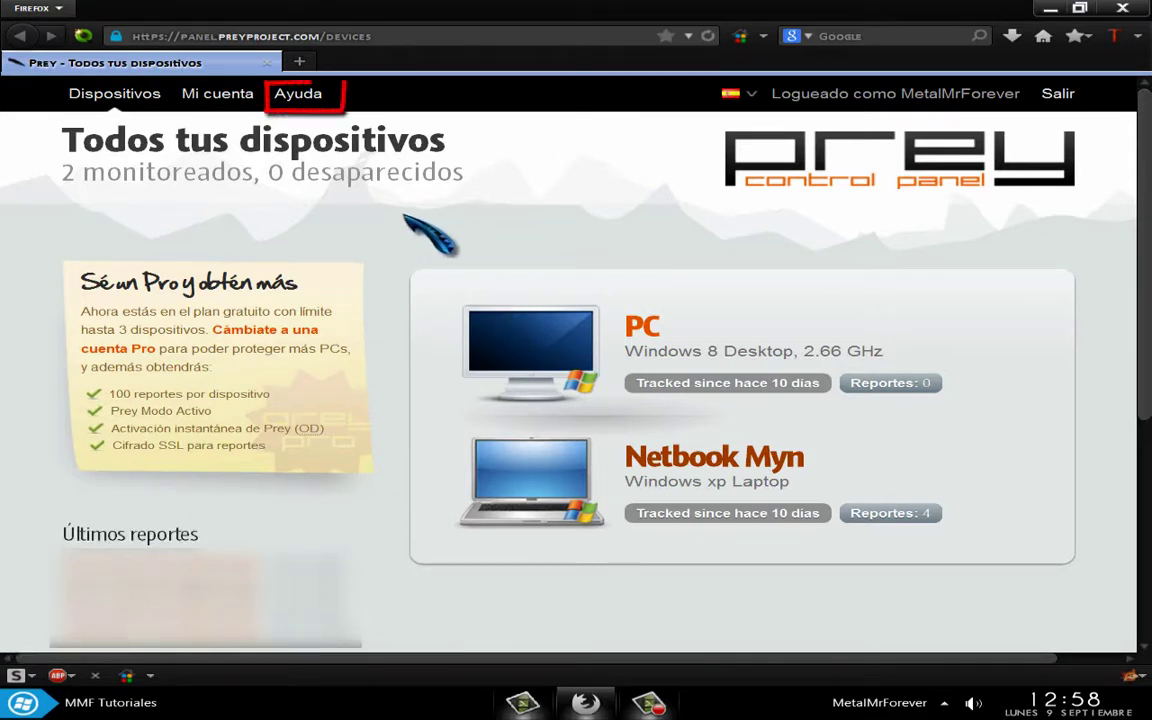
left_click(299, 95)
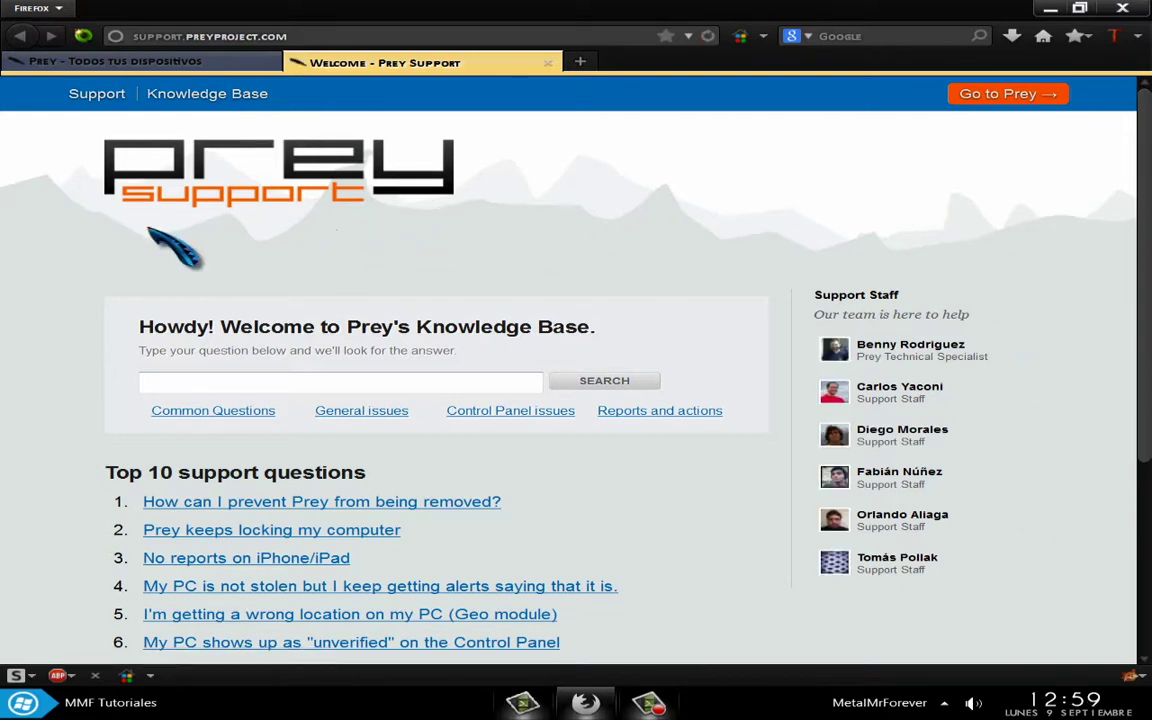
scroll(117, 253, "down", 3)
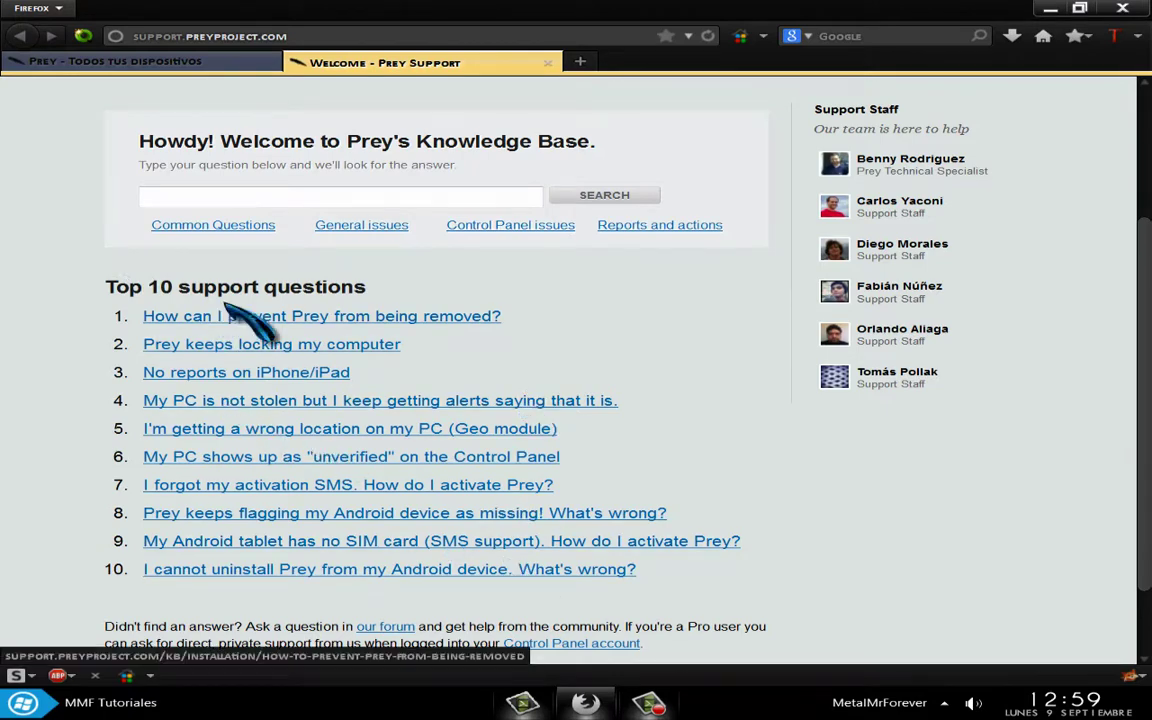
scroll(240, 305, "up", 3)
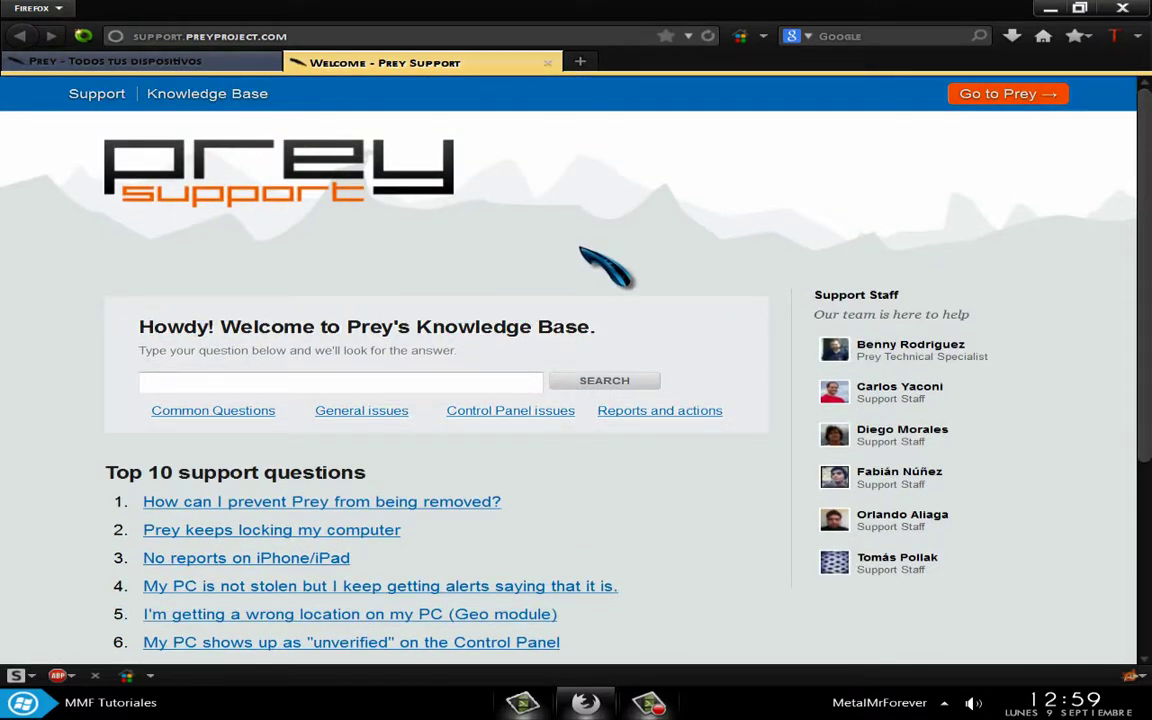
left_click(1122, 8)
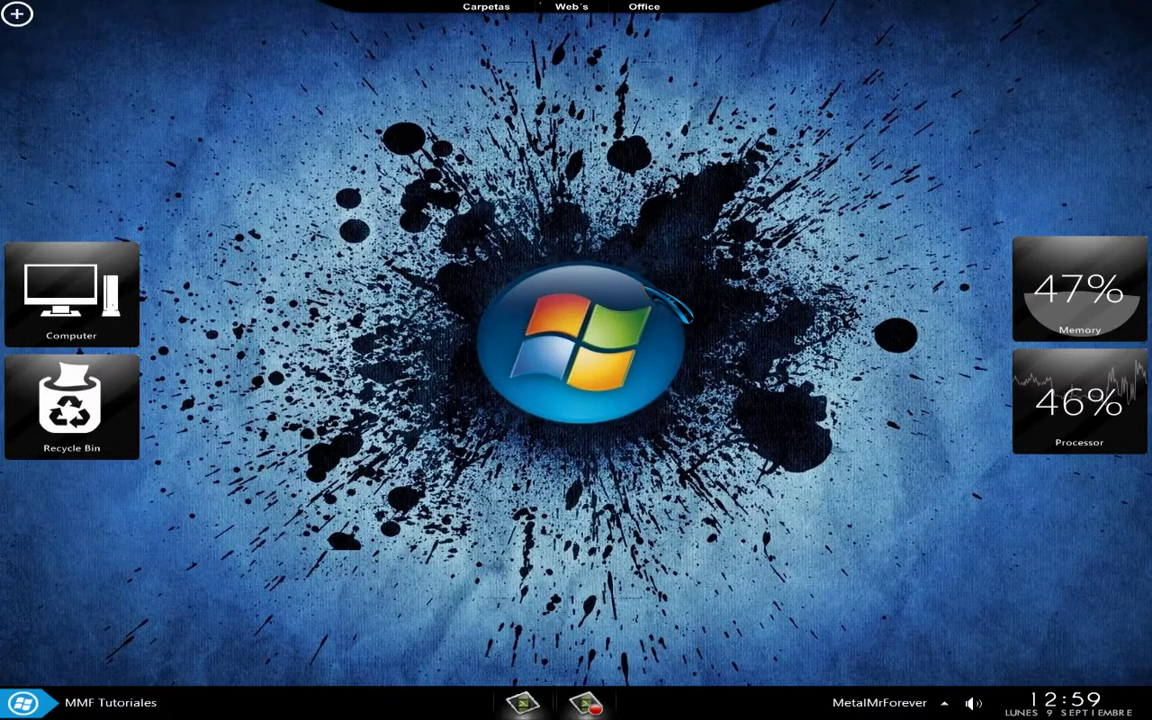